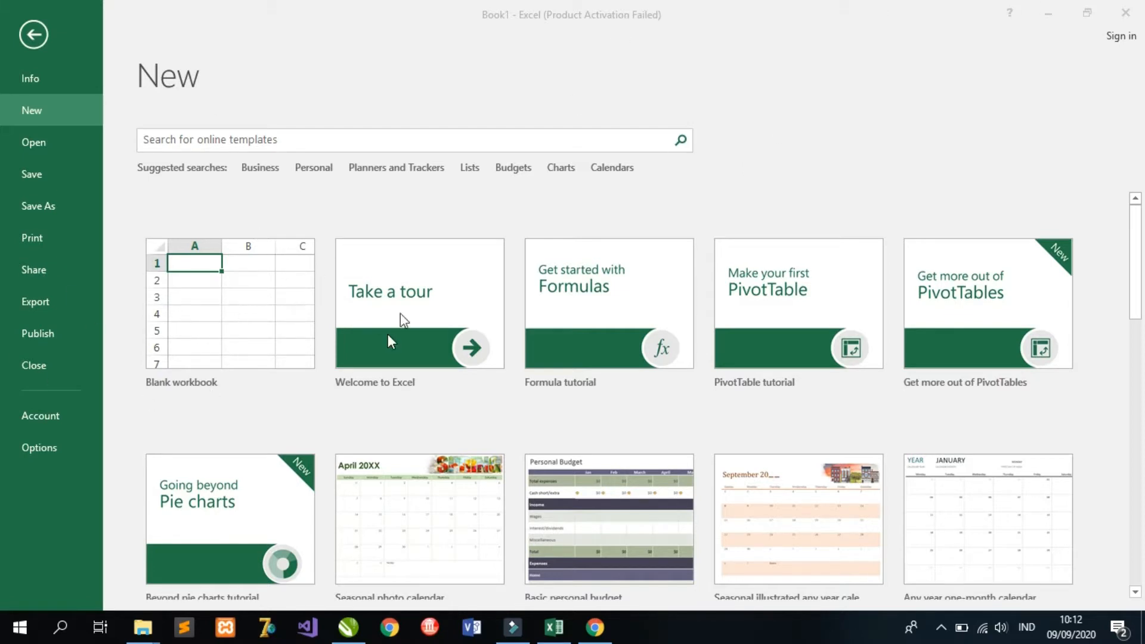
# - Create a blank workbook and enter the headers NO, TANGGAL and URAIAN in cells C5 to E5
pyautogui.click(226, 314)
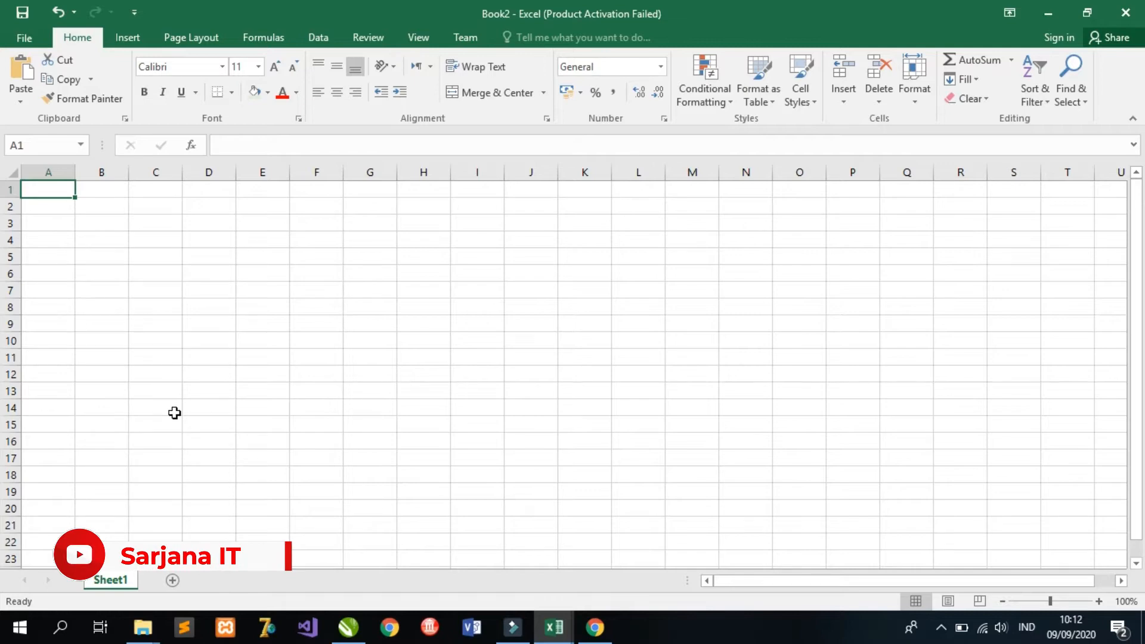
pyautogui.click(111, 257)
pyautogui.click(148, 253)
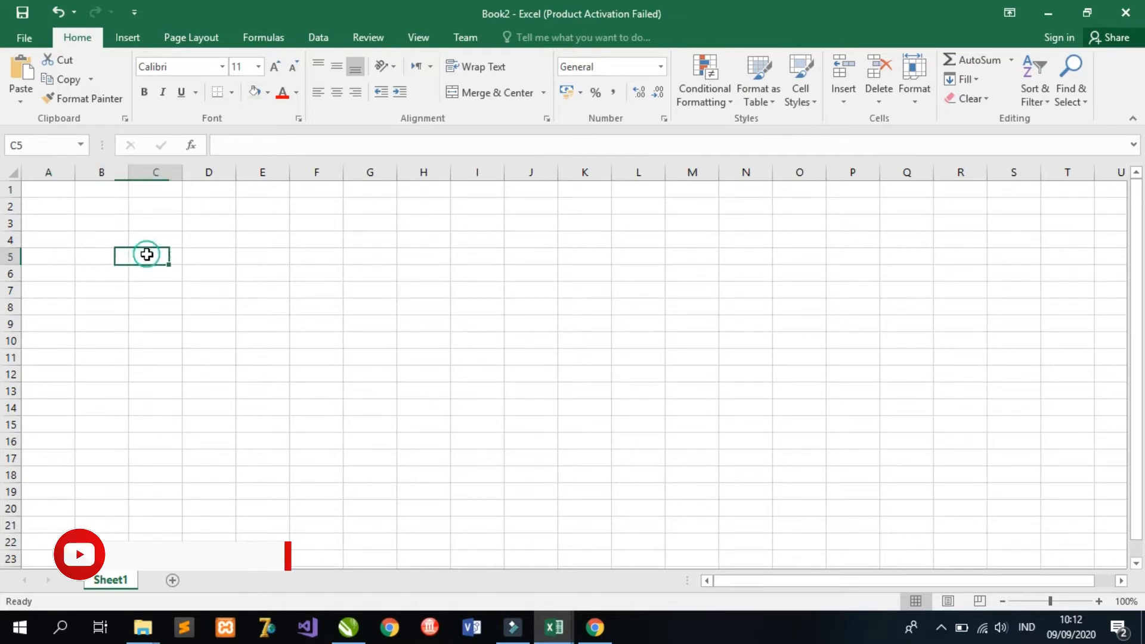
pyautogui.write('NO')
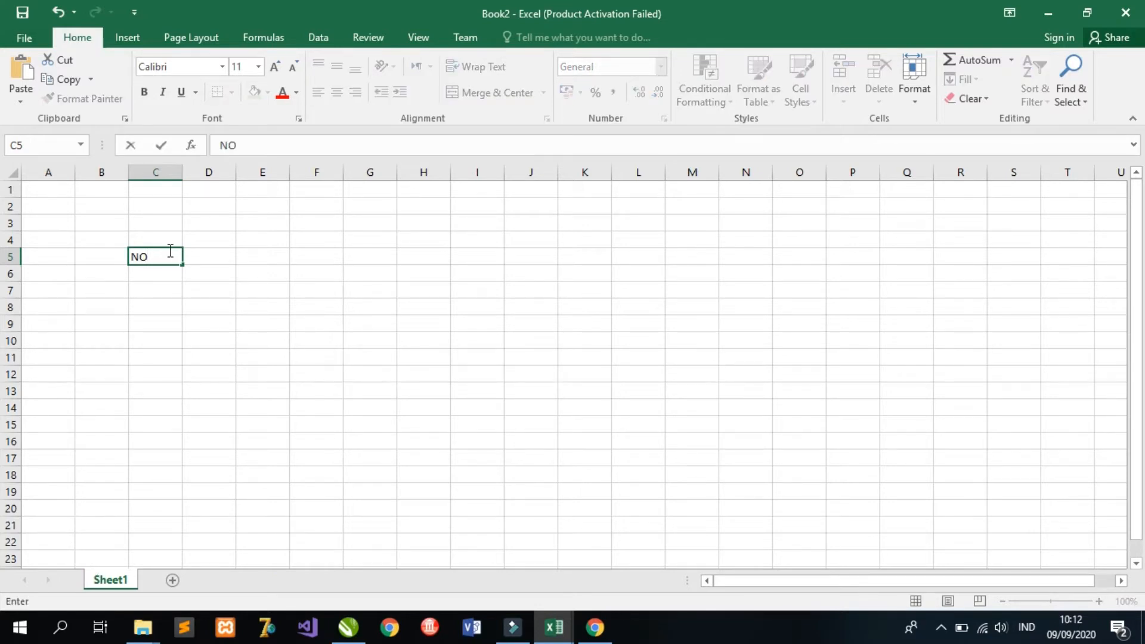
pyautogui.press('Return')
pyautogui.press('Right')
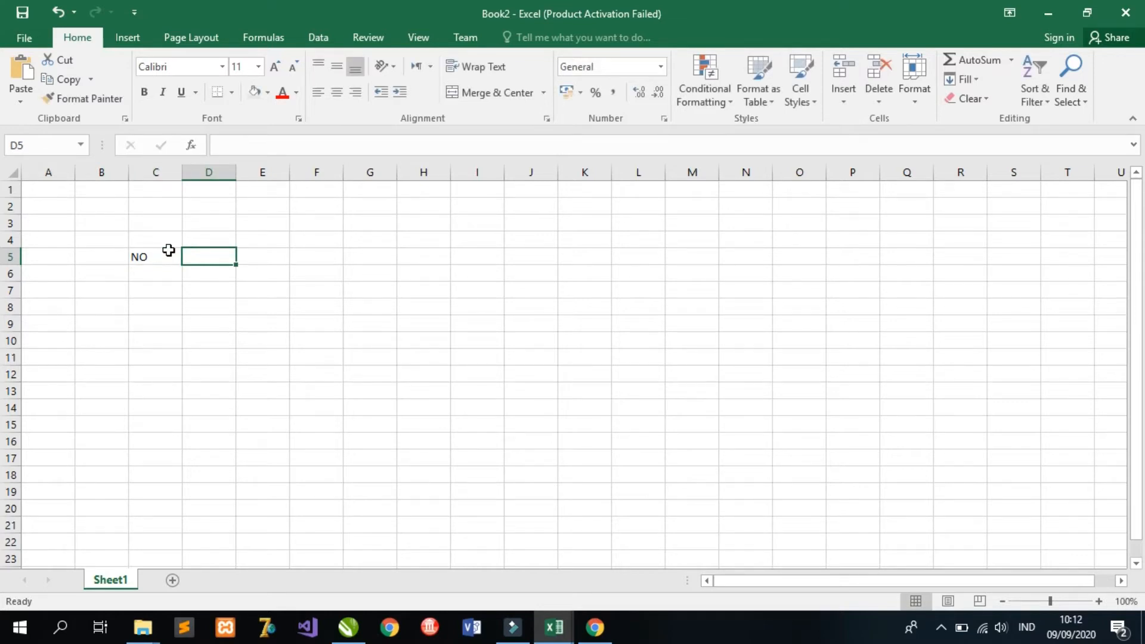
pyautogui.write('TANGGA')
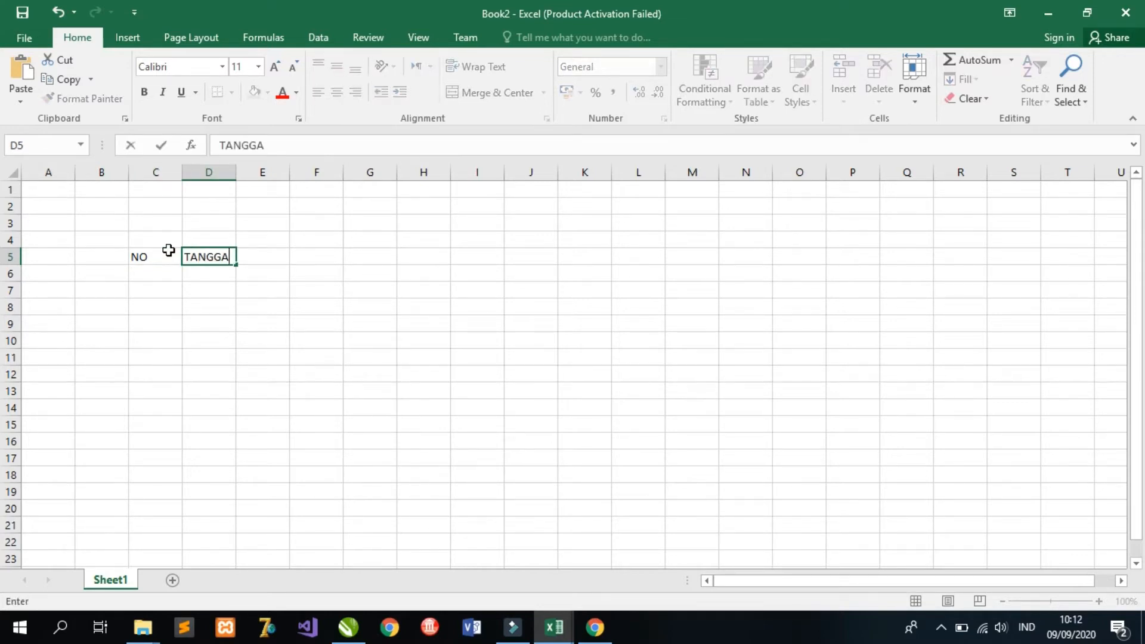
pyautogui.write('L')
pyautogui.press('Right')
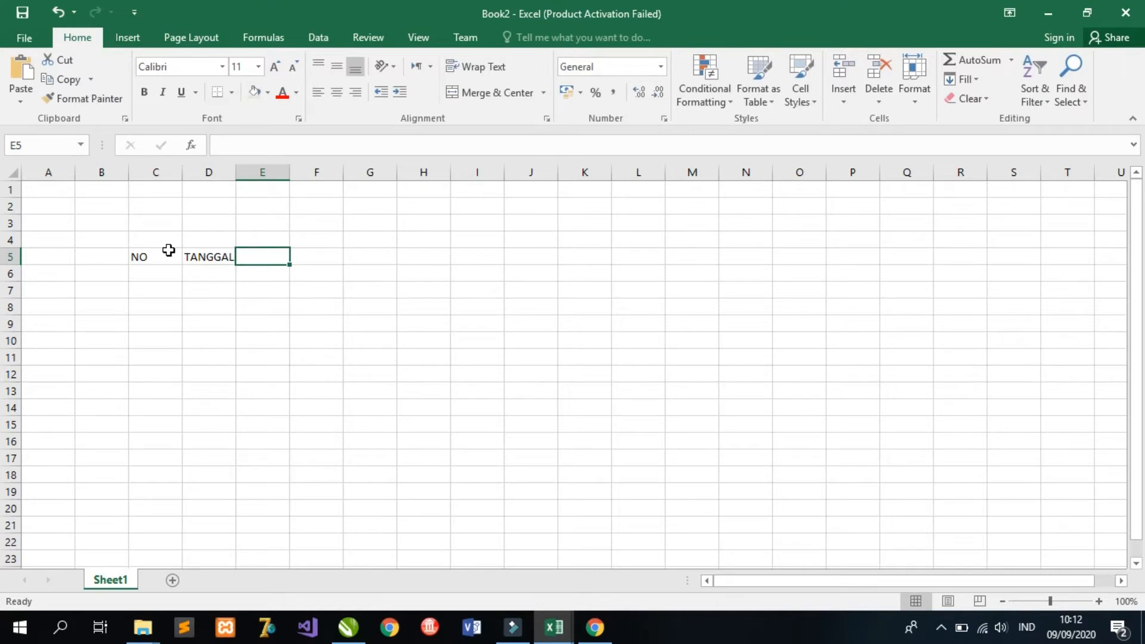
pyautogui.write('URAIAN')
pyautogui.press('Right')
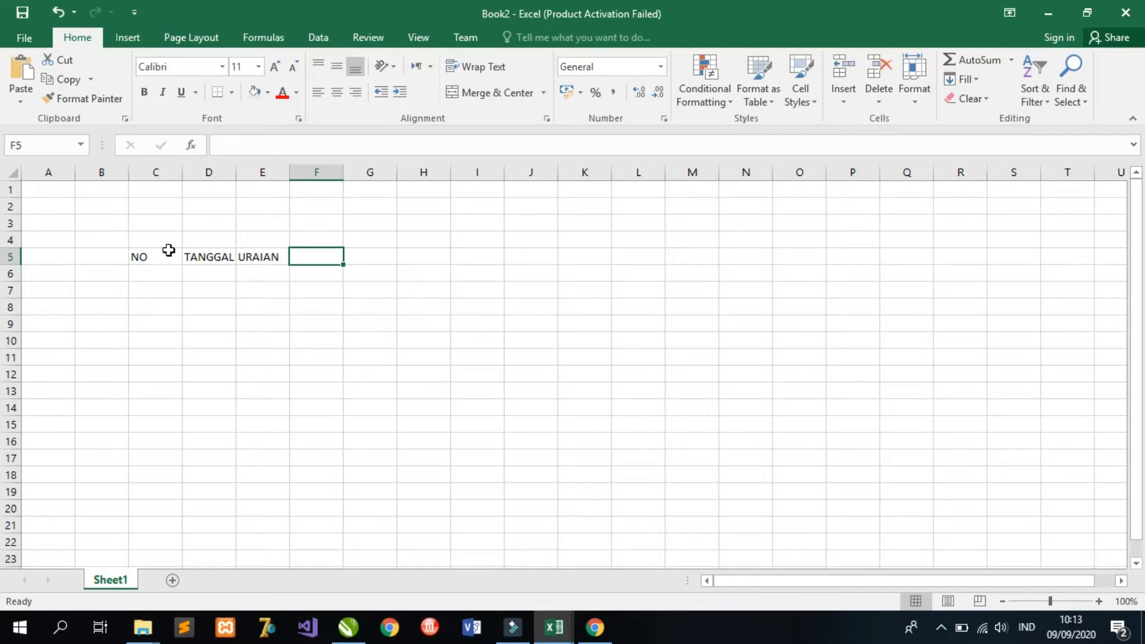
# - Enter the headers PEMASUKAN, PENGELUARAN and SALDO in cells F5 to H5
pyautogui.write('PE')
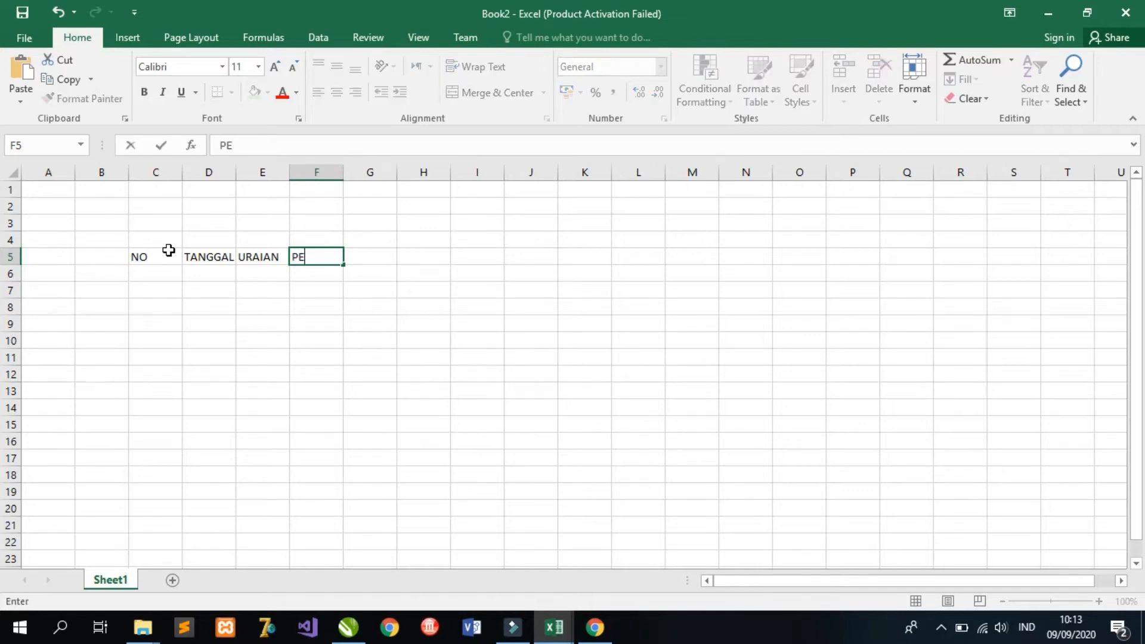
pyautogui.write('MASUKAN')
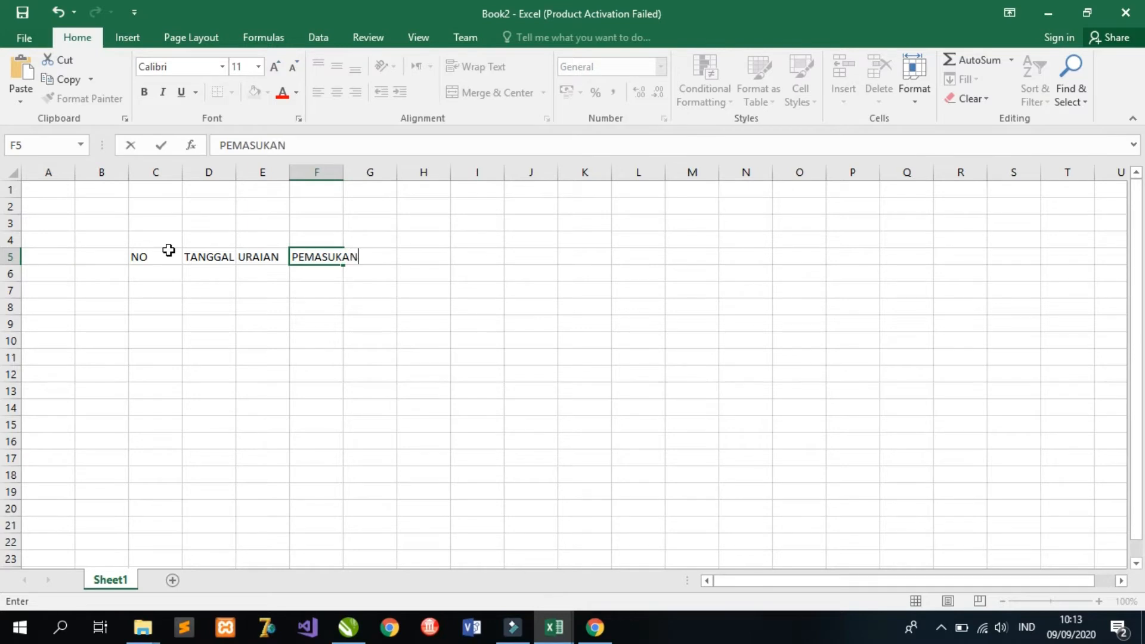
pyautogui.press('Tab')
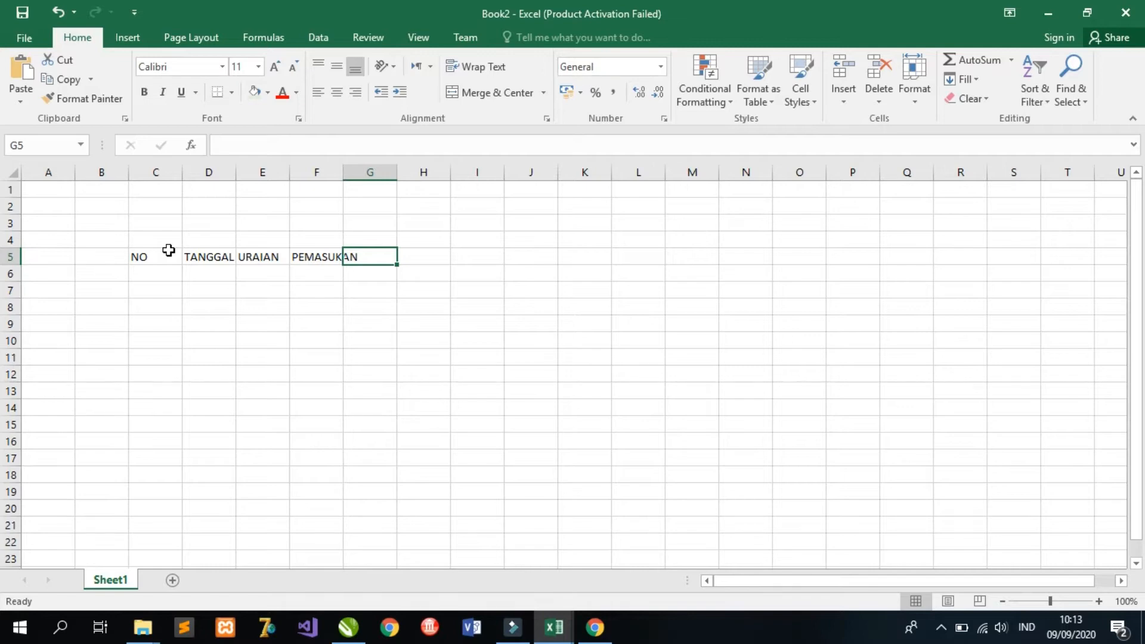
pyautogui.write('PENGELUARA')
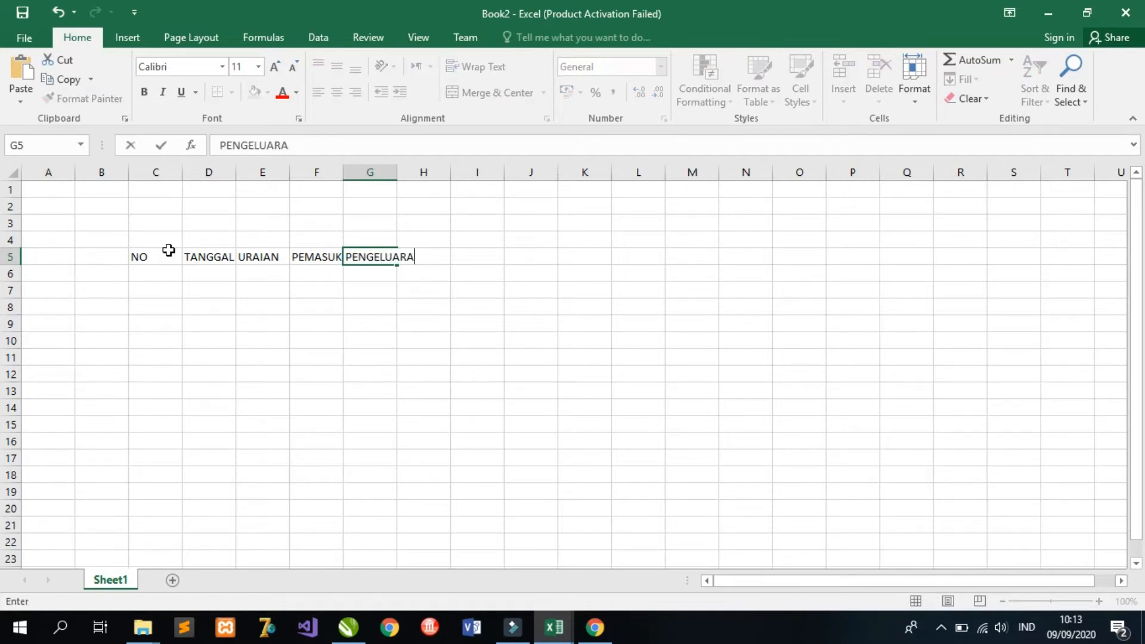
pyautogui.write('N')
pyautogui.press('Tab')
pyautogui.write('SAL')
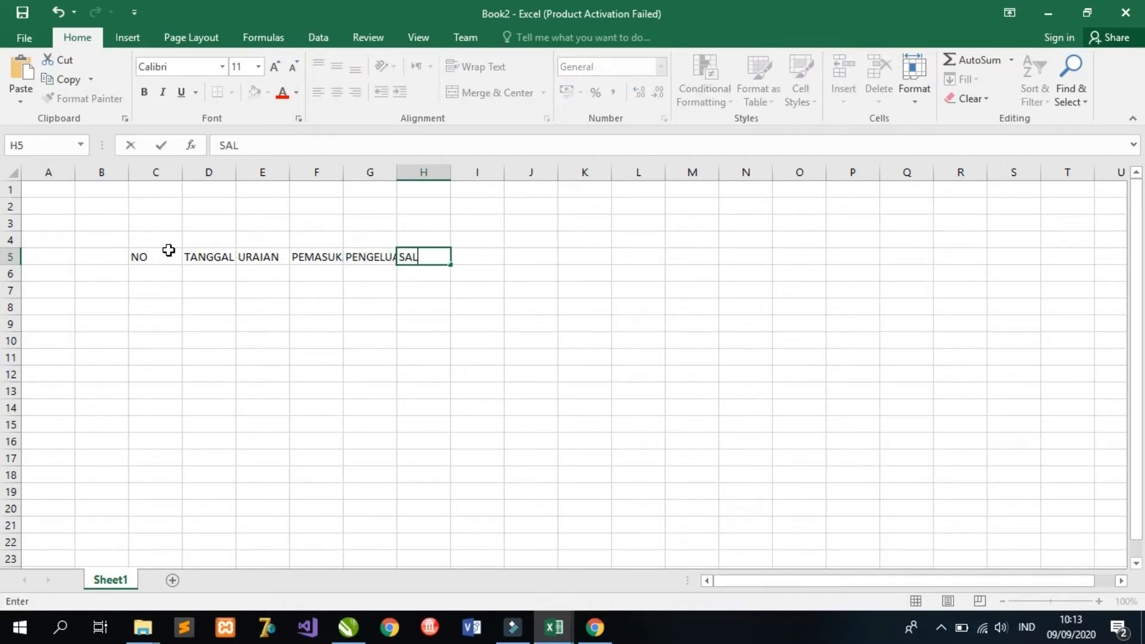
pyautogui.write('DO')
# - Narrow the NO column and widen columns D to H to fit their headers, making URAIAN the widest
pyautogui.click(174, 254)
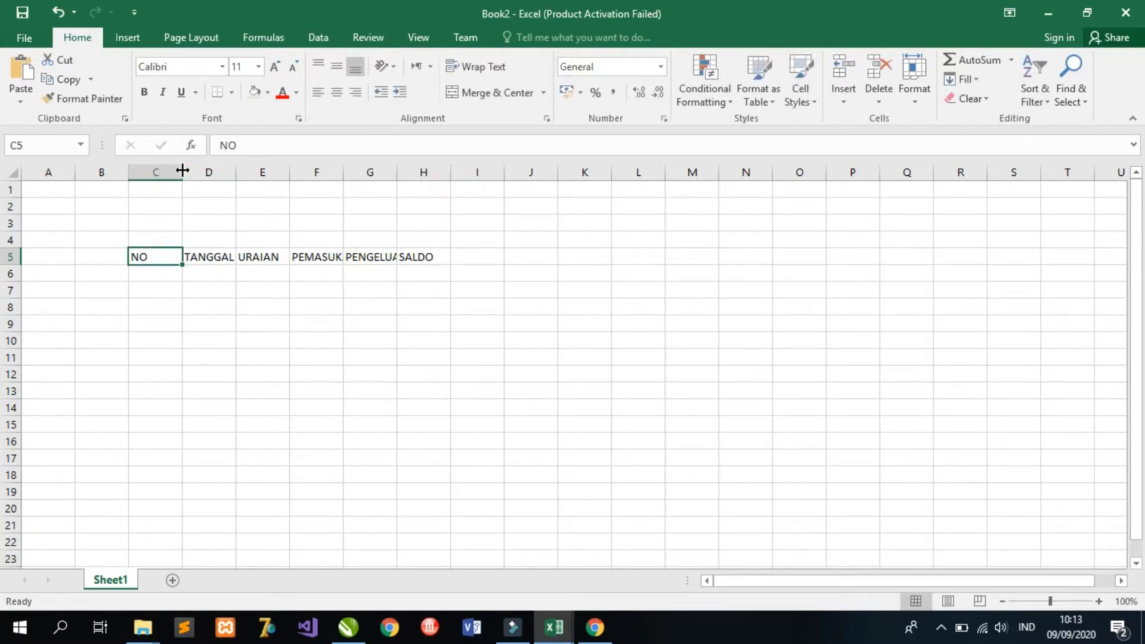
pyautogui.moveTo(182, 172); pyautogui.dragTo(674, 173)
pyautogui.click(175, 262)
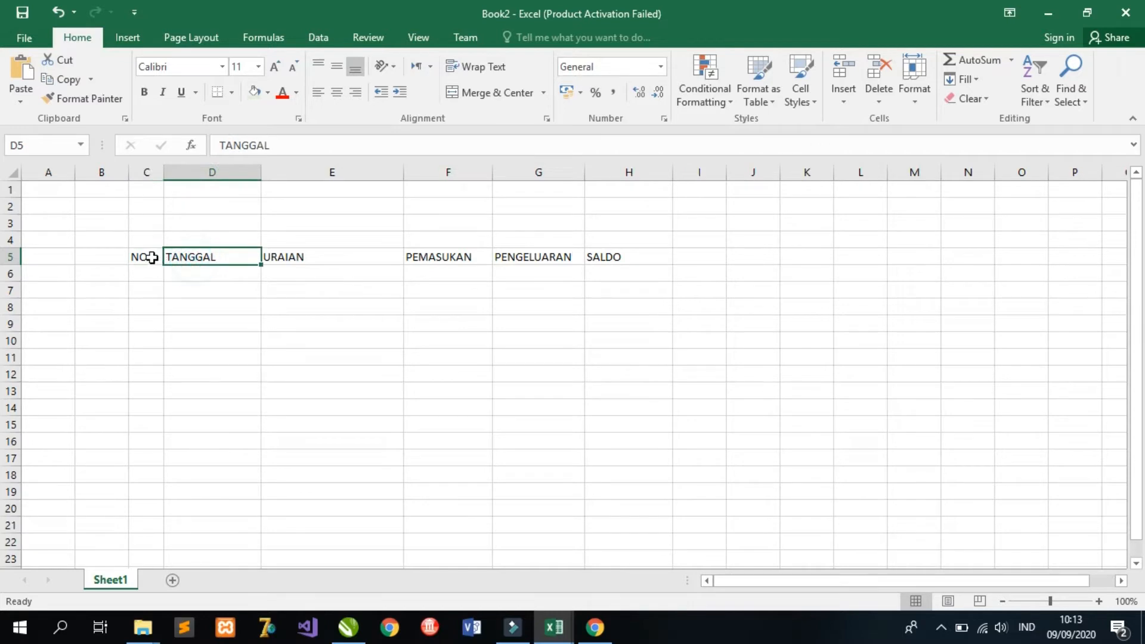
# - Apply all borders to the table range C5:H16
pyautogui.moveTo(153, 258); pyautogui.dragTo(606, 436)
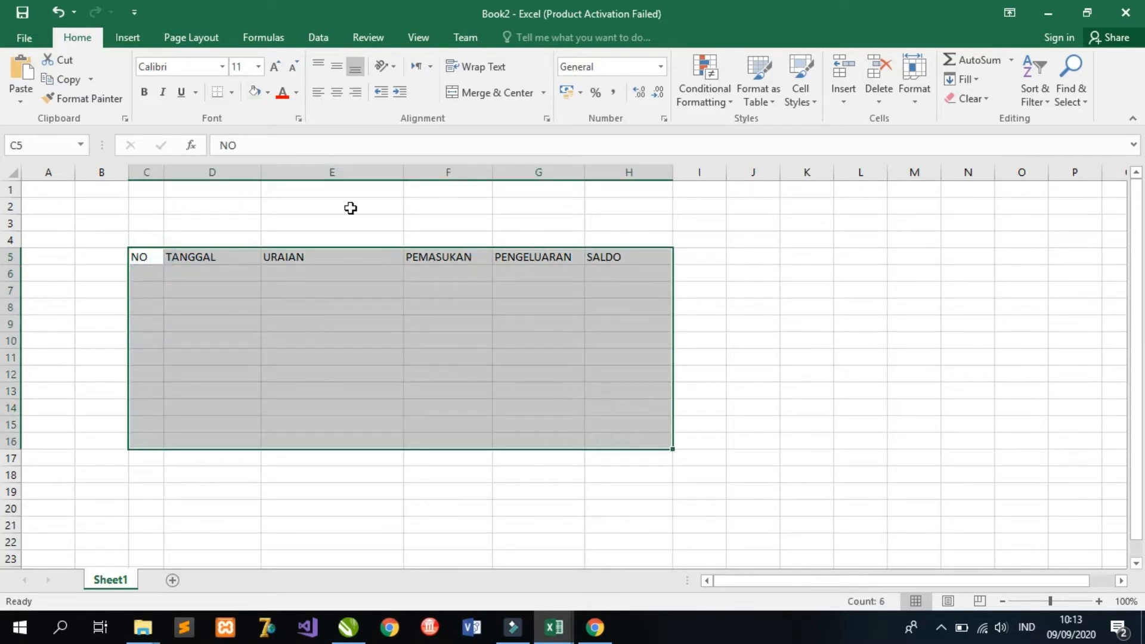
pyautogui.click(231, 93)
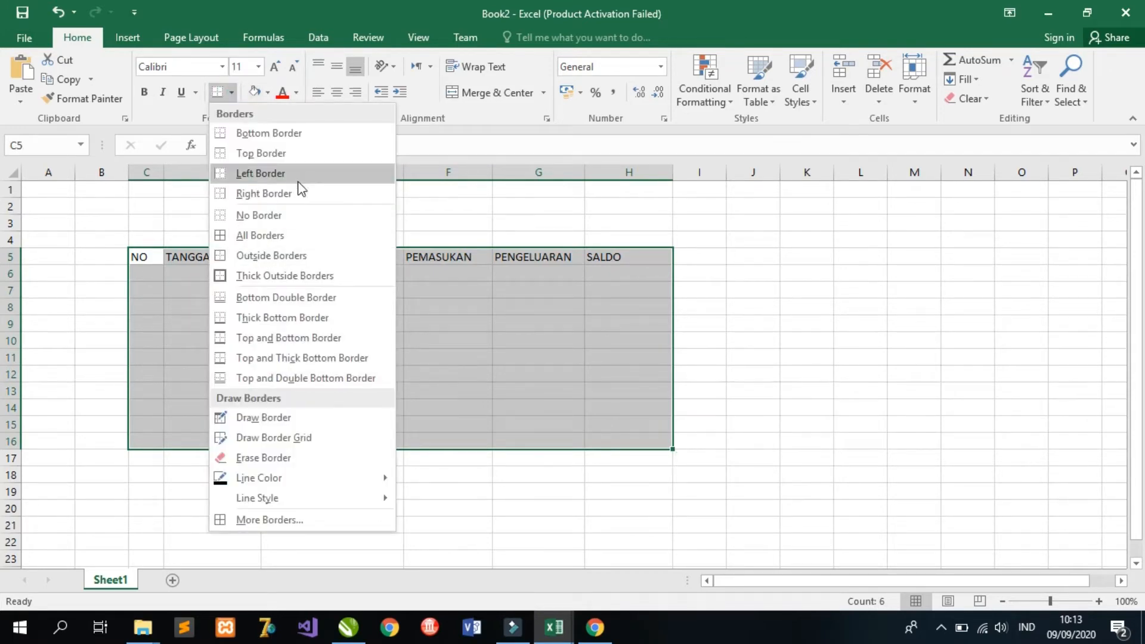
pyautogui.click(274, 236)
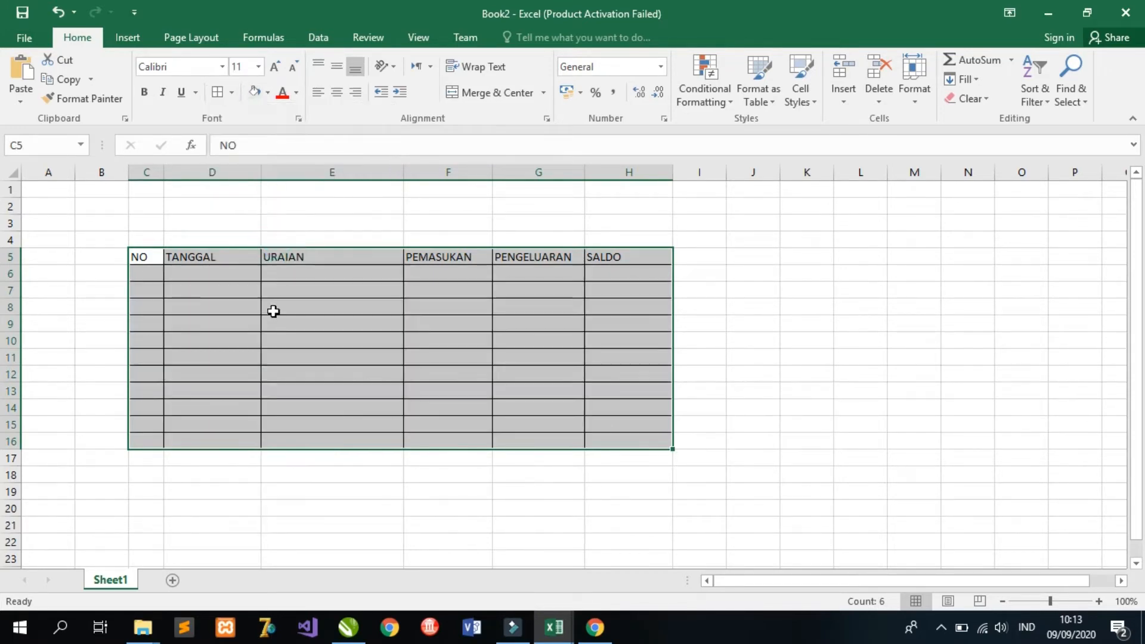
pyautogui.click(267, 330)
# - Enter 1 and 2 in C6 and C7 and fill the number series down to 11 in C16
pyautogui.click(159, 258)
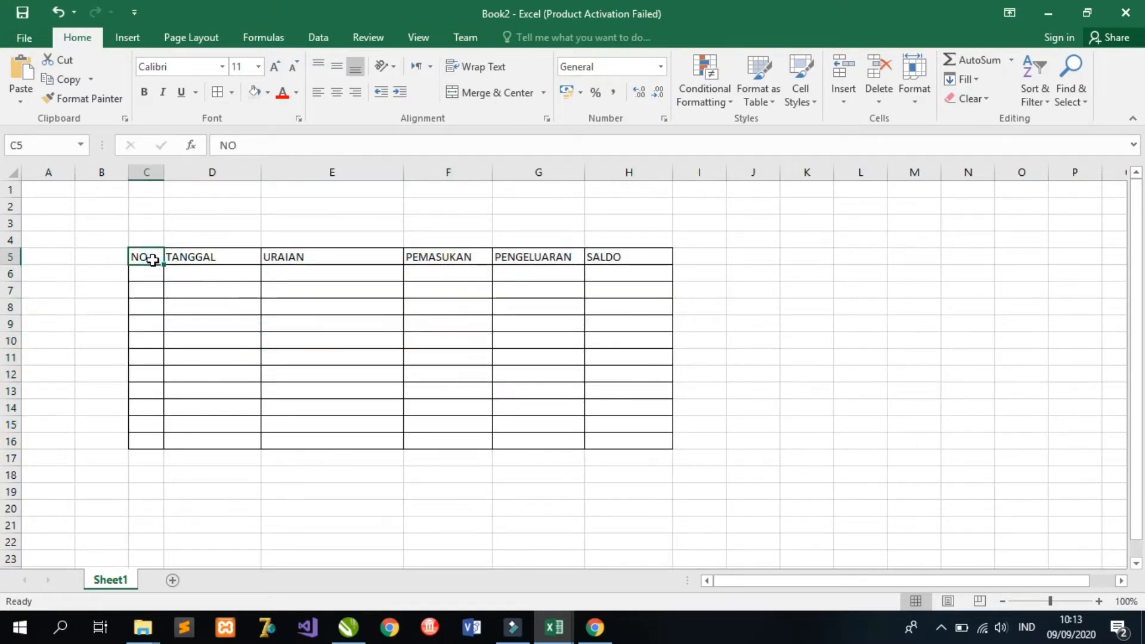
pyautogui.click(151, 271)
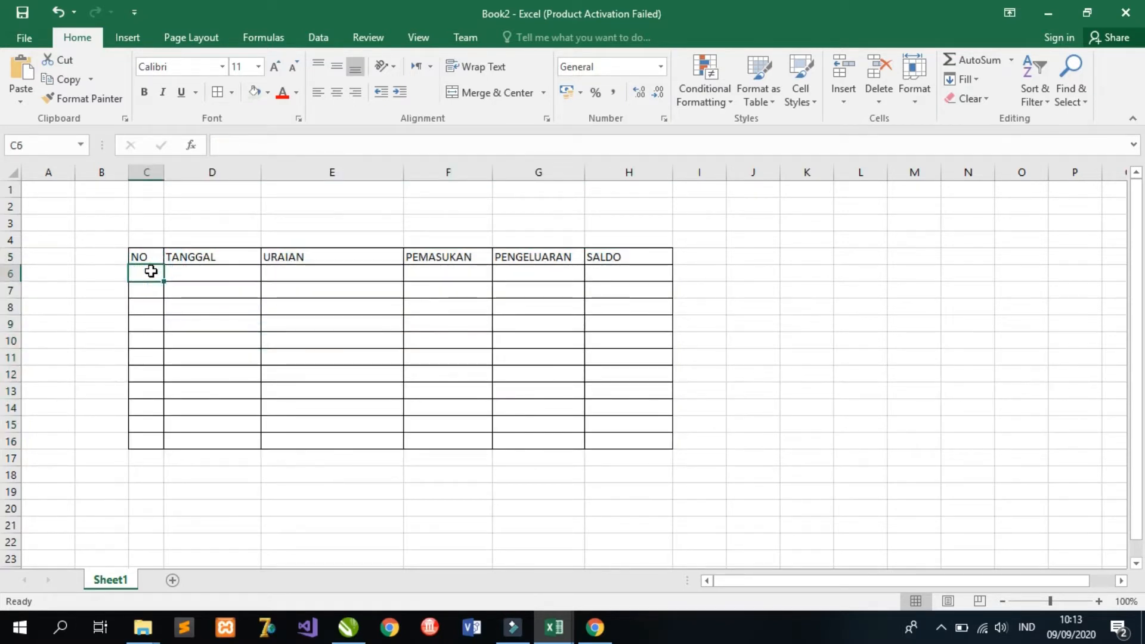
pyautogui.write('1')
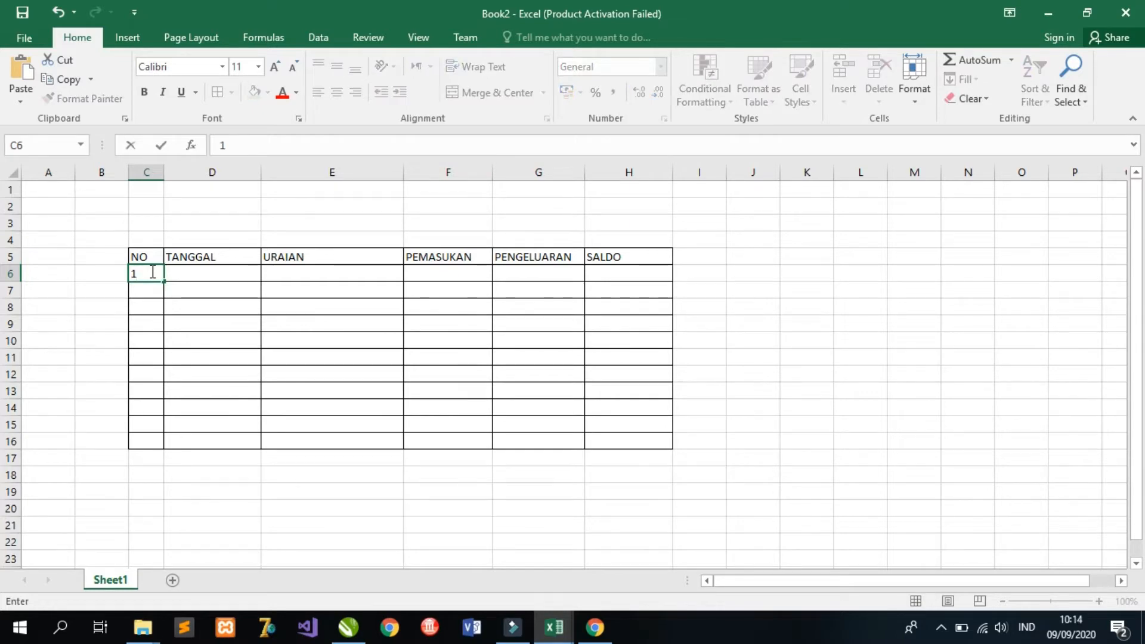
pyautogui.click(152, 271)
pyautogui.press('Down')
pyautogui.write('2')
pyautogui.press('Return')
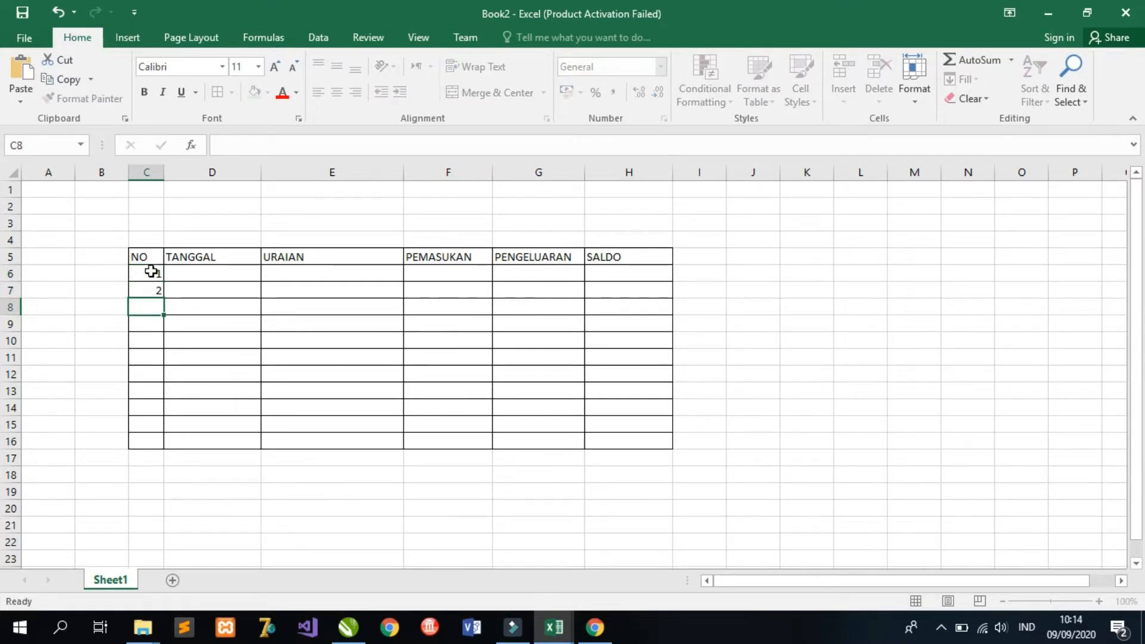
pyautogui.click(150, 273)
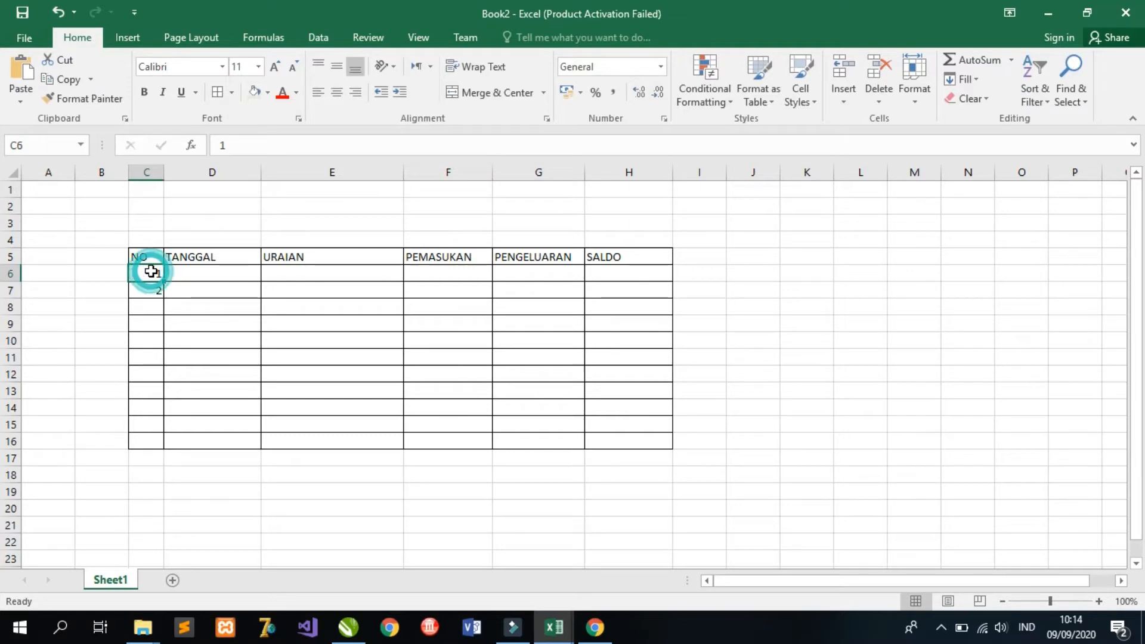
pyautogui.click(1097, 601)
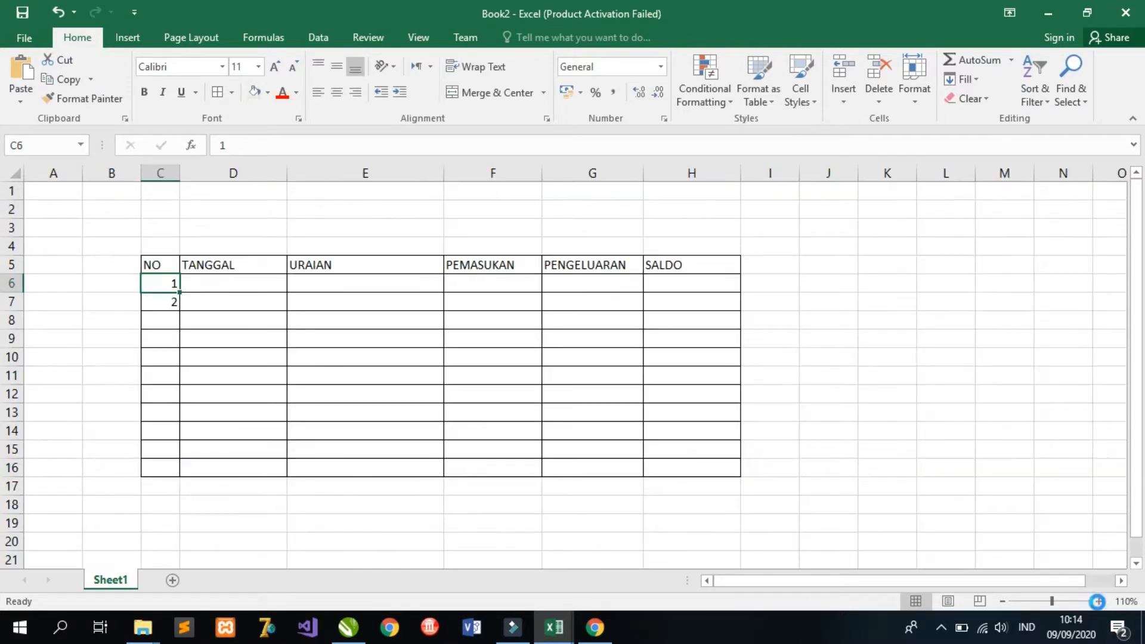
pyautogui.click(1098, 602)
pyautogui.click(1097, 601)
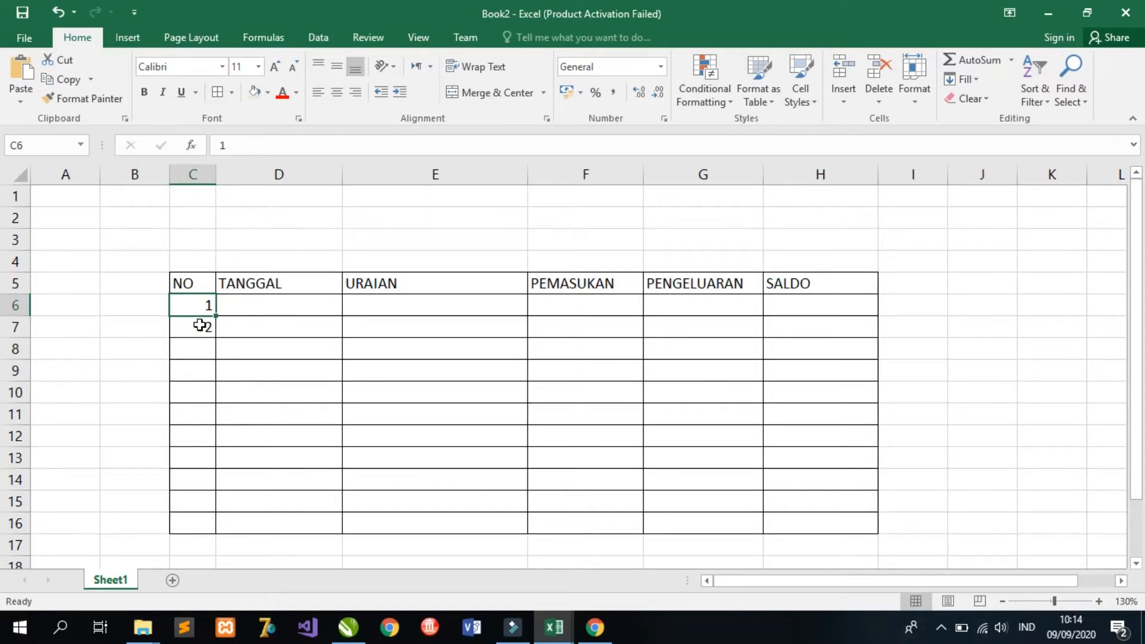
pyautogui.moveTo(194, 306); pyautogui.dragTo(206, 525)
pyautogui.click(283, 308)
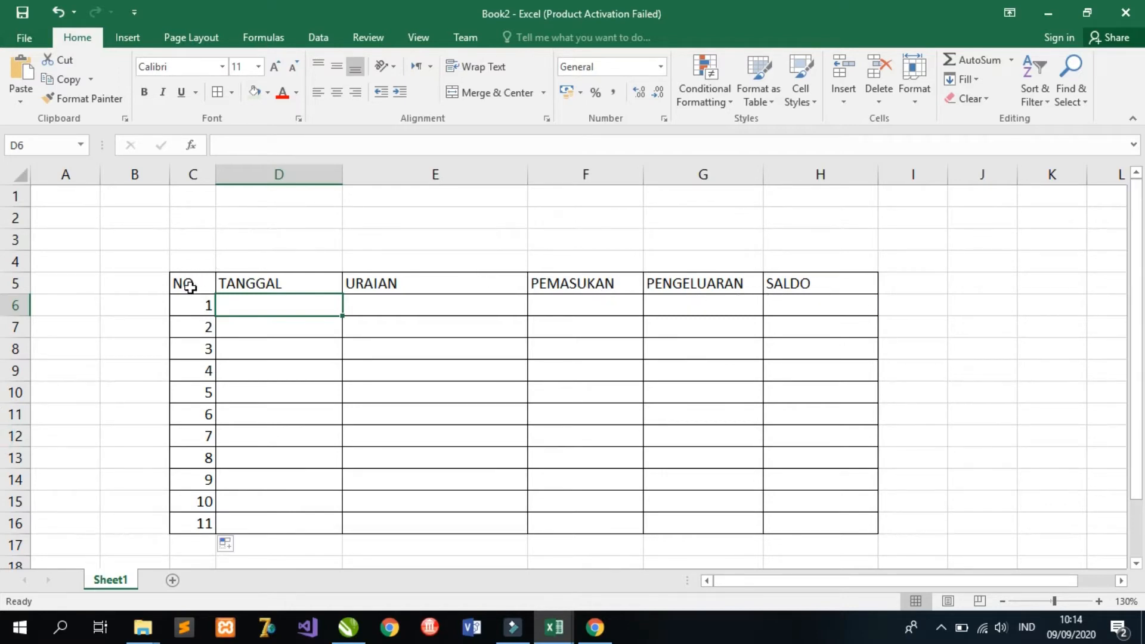
# - Fill the header row C5:H5 with yellow
pyautogui.moveTo(185, 286); pyautogui.dragTo(801, 286)
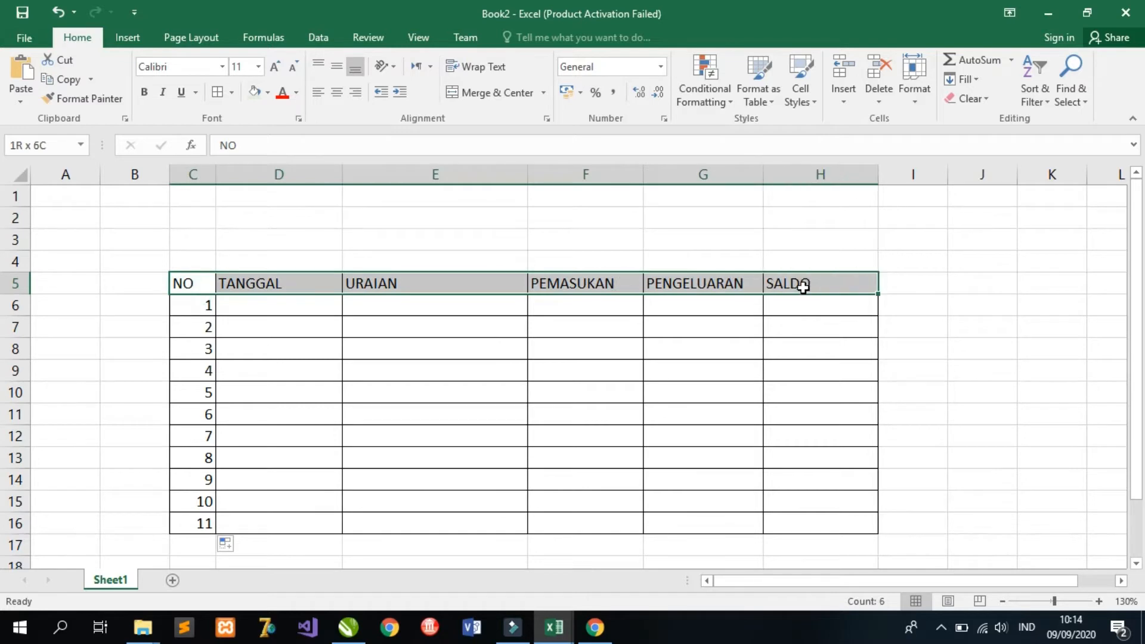
pyautogui.click(267, 94)
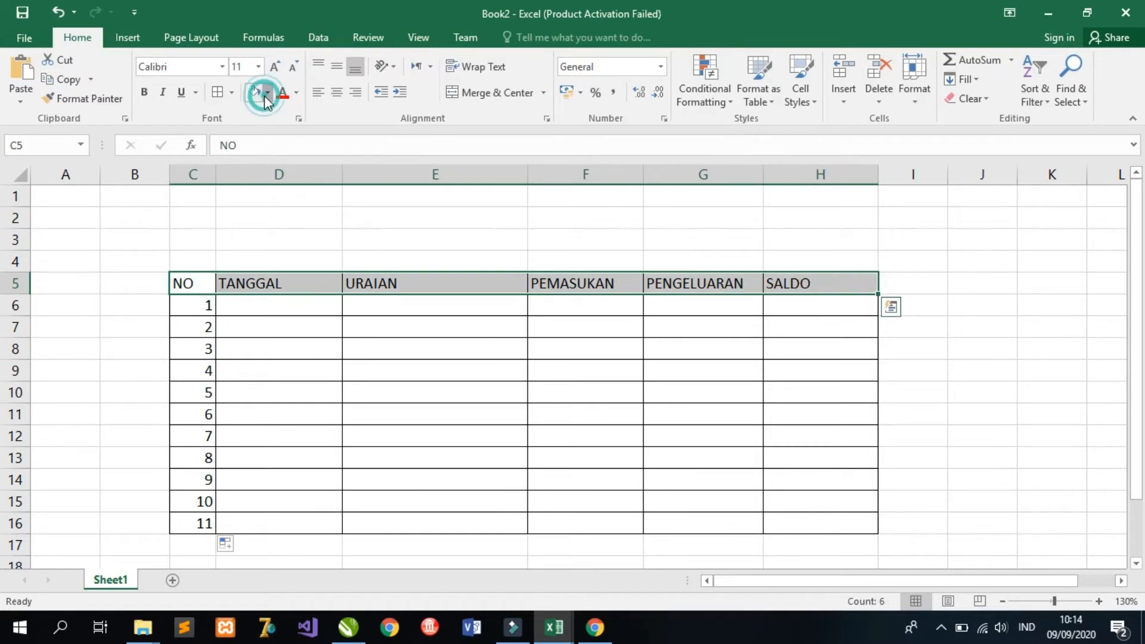
pyautogui.click(296, 223)
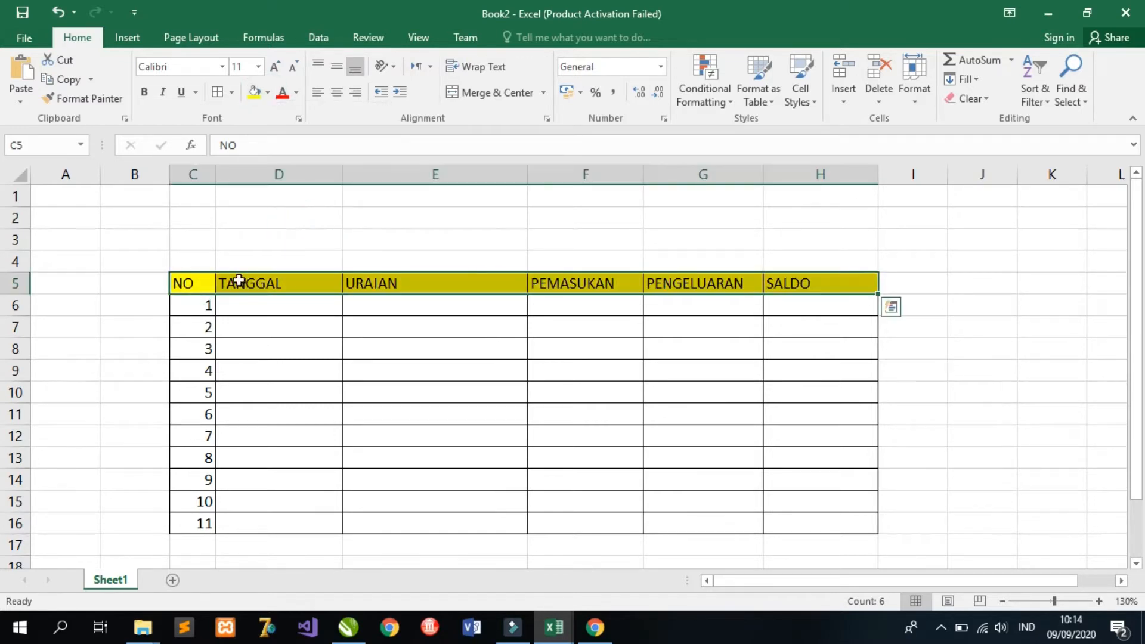
# - Make the row numbers in C6:C16 bold and center them horizontally
pyautogui.moveTo(193, 303); pyautogui.dragTo(184, 523)
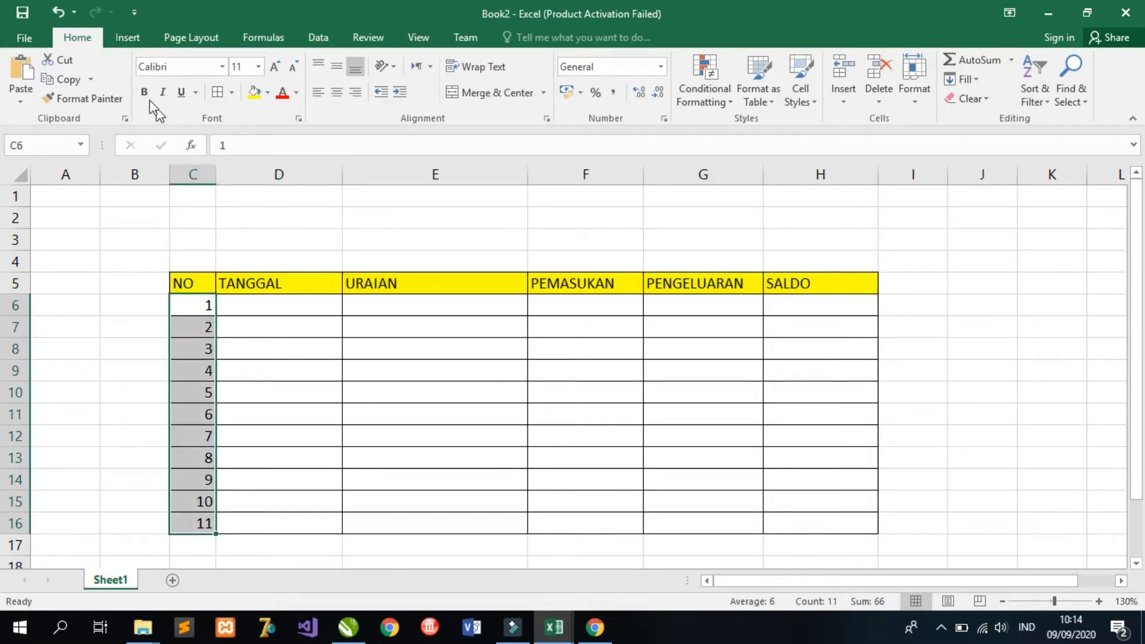
pyautogui.click(337, 92)
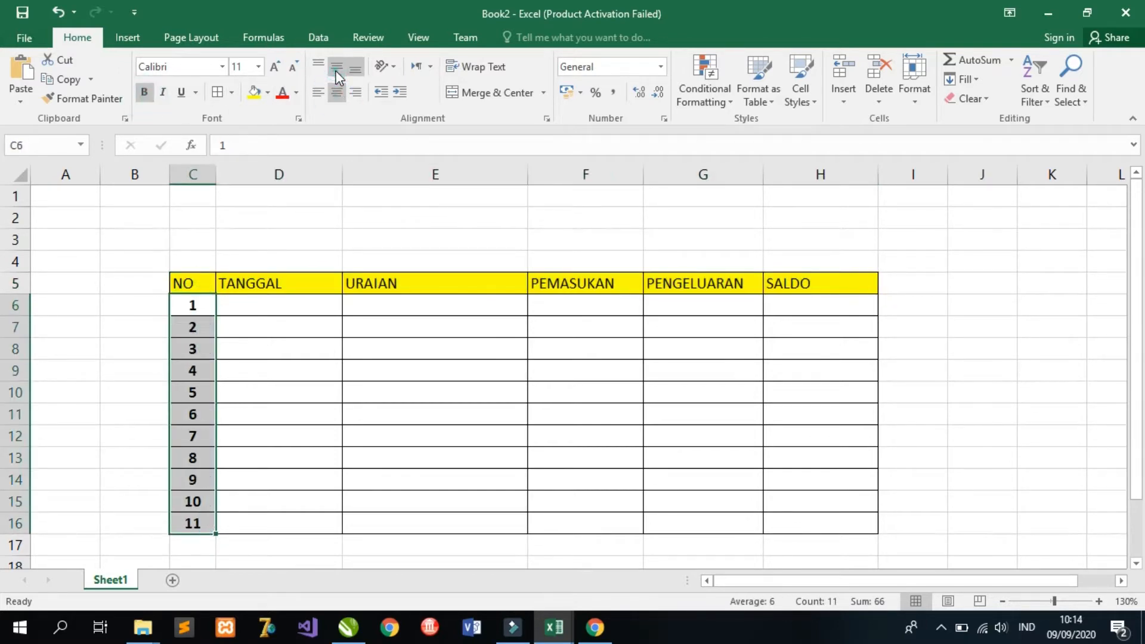
pyautogui.click(250, 306)
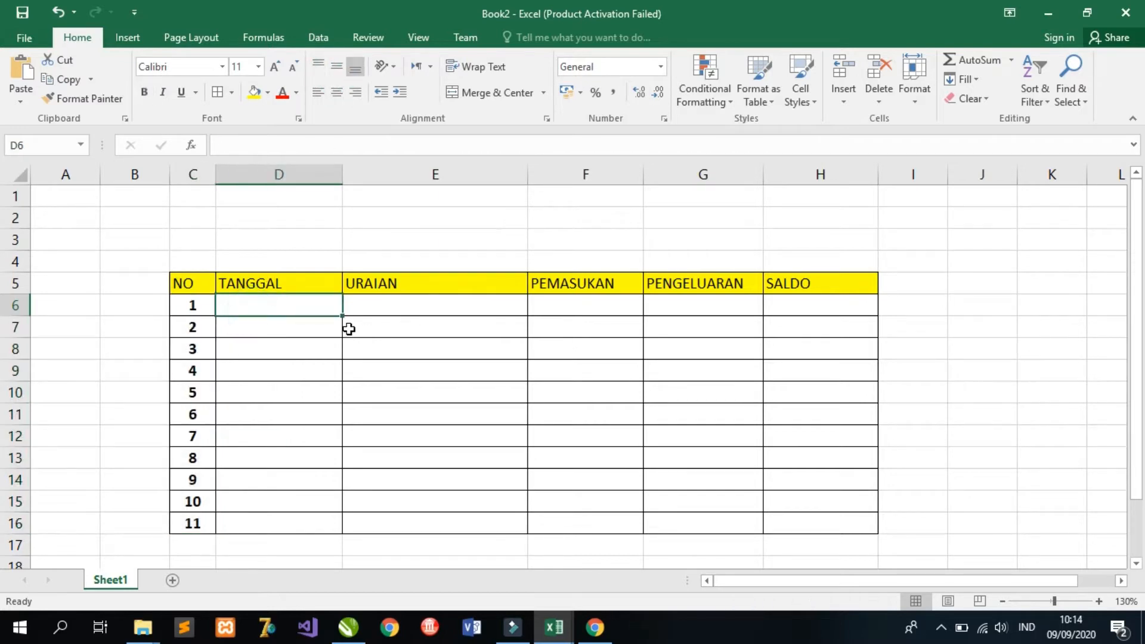
# - Enter the title BUKU KAS HARIAN in D2 and MASJID BAITUSSALAM in D3
pyautogui.click(287, 223)
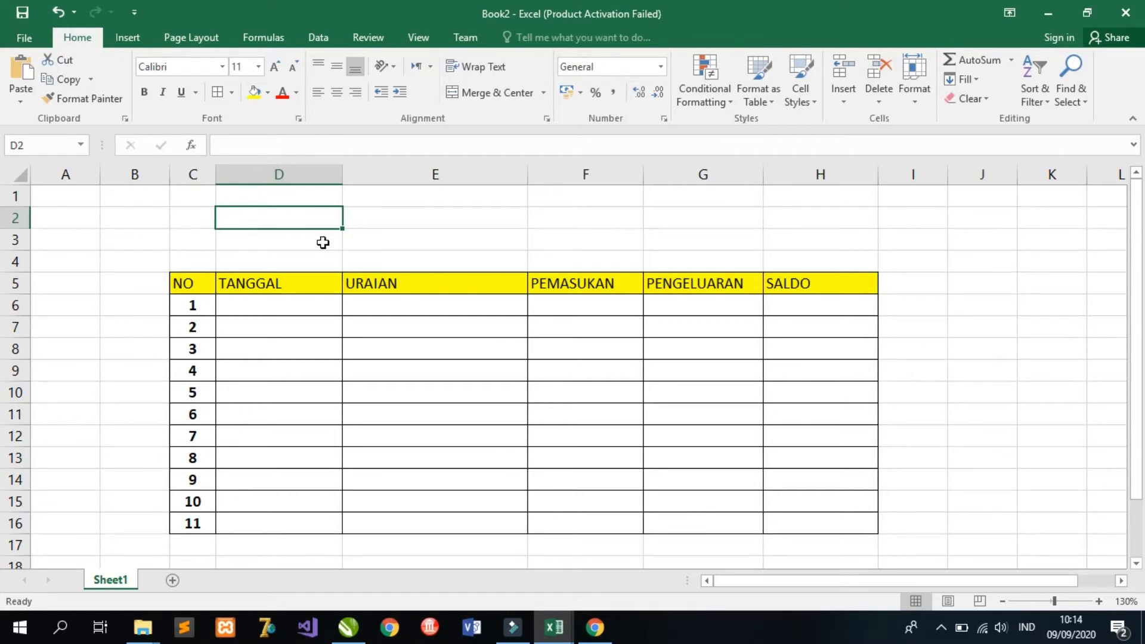
pyautogui.write('BUKU KAS')
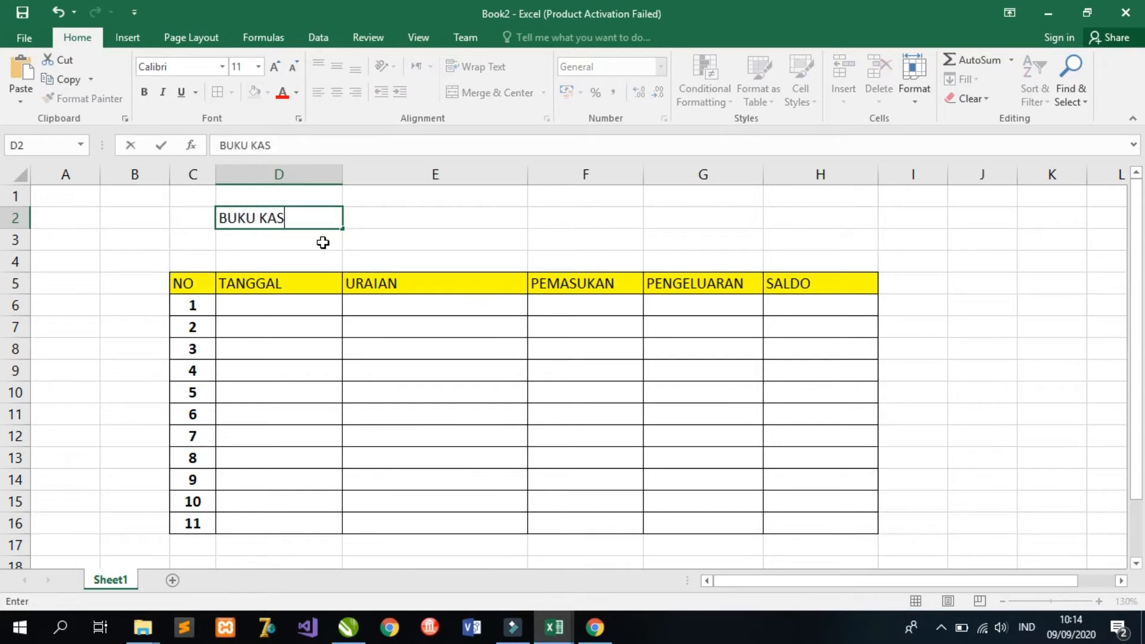
pyautogui.write(' HARIAN')
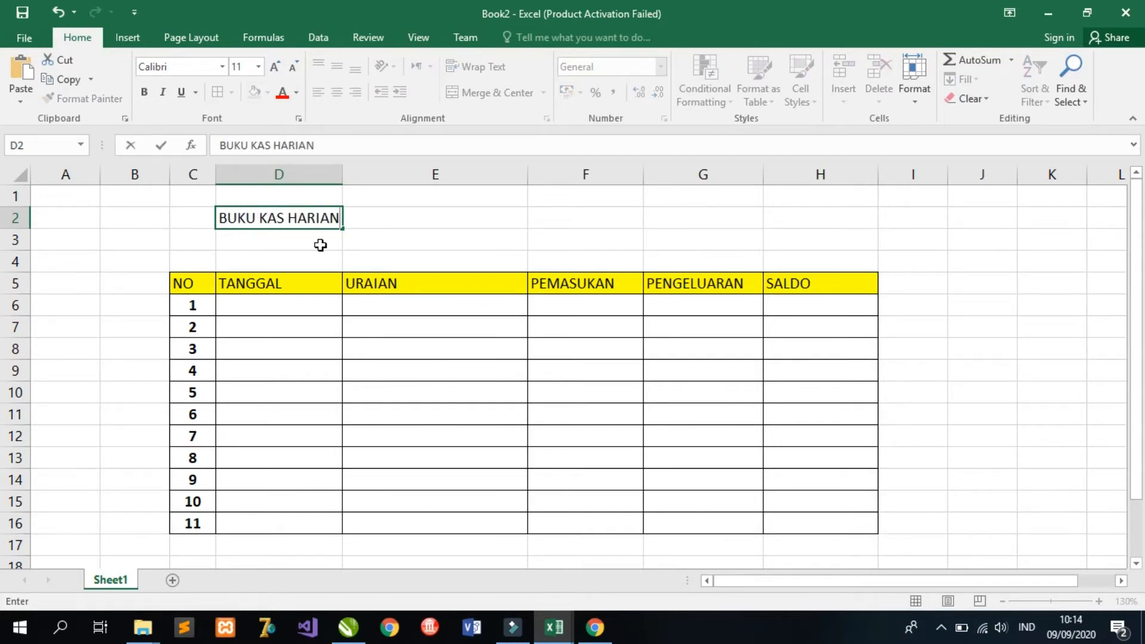
pyautogui.click(317, 243)
pyautogui.write('MASJID')
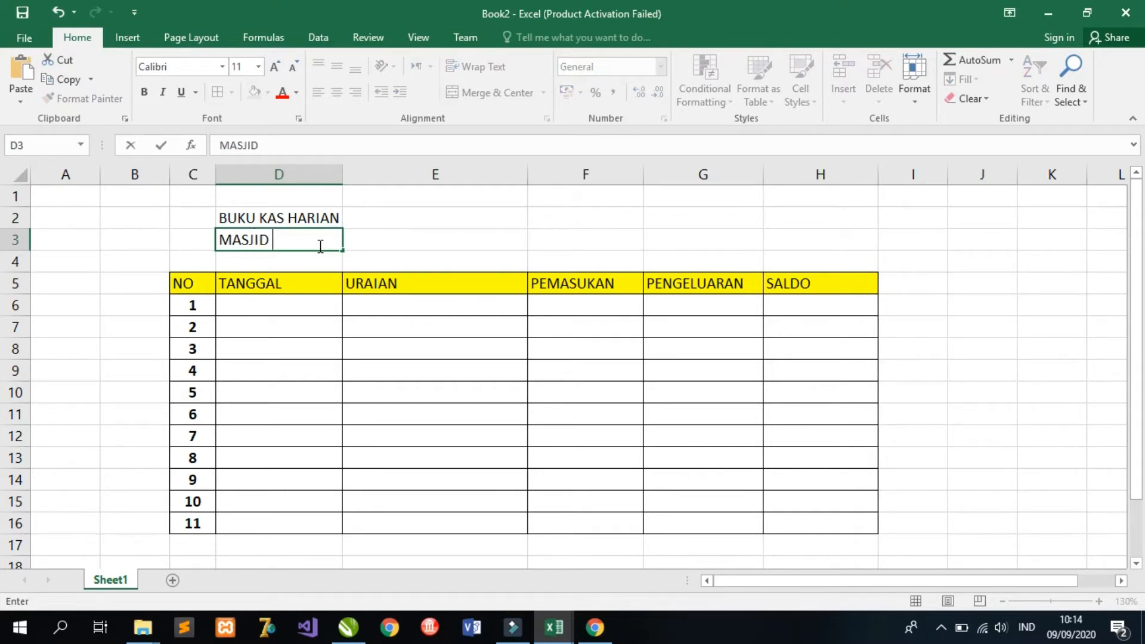
pyautogui.write(' BAITUSSALAM')
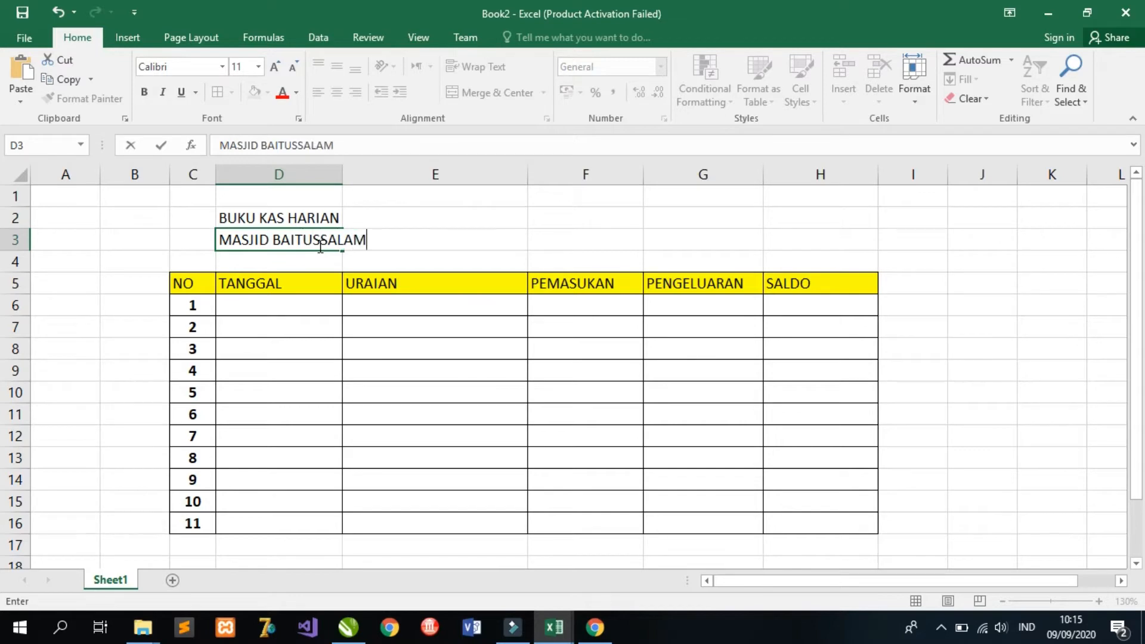
# - Make both title lines in D2 and D3 bold
pyautogui.click(302, 218)
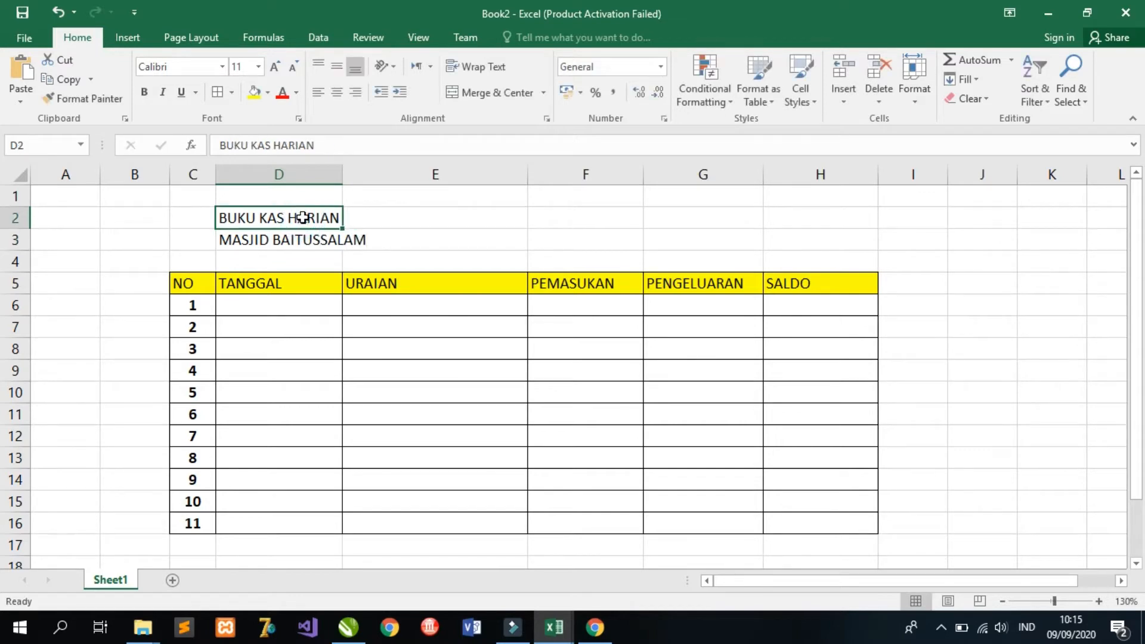
pyautogui.click(262, 241)
pyautogui.moveTo(264, 220); pyautogui.dragTo(333, 242)
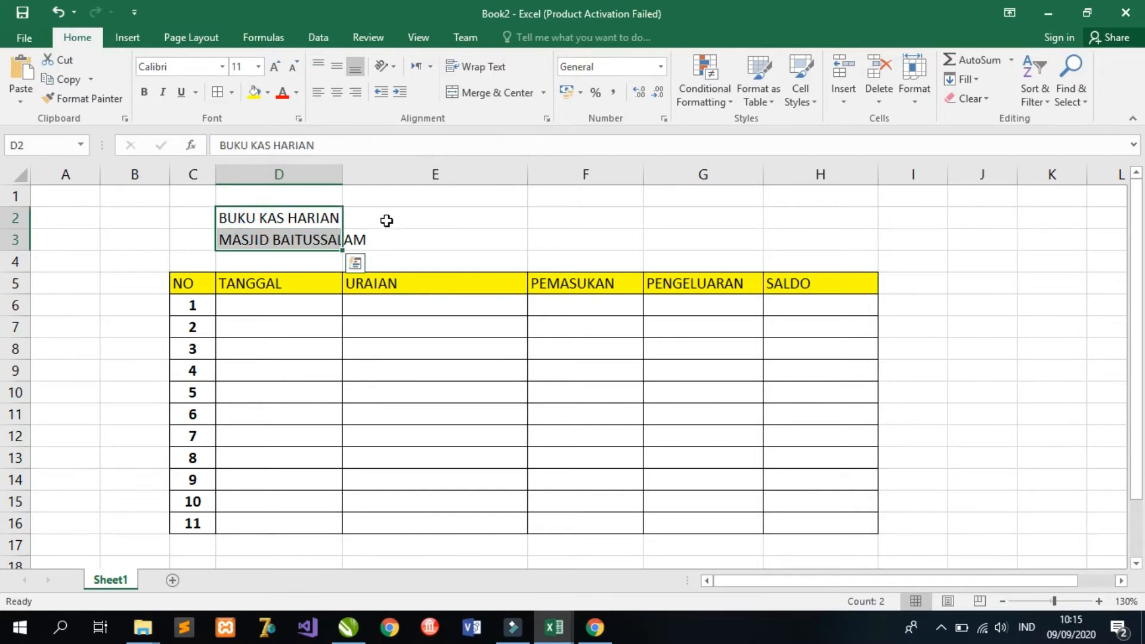
pyautogui.click(377, 238)
pyautogui.moveTo(266, 243); pyautogui.dragTo(354, 238)
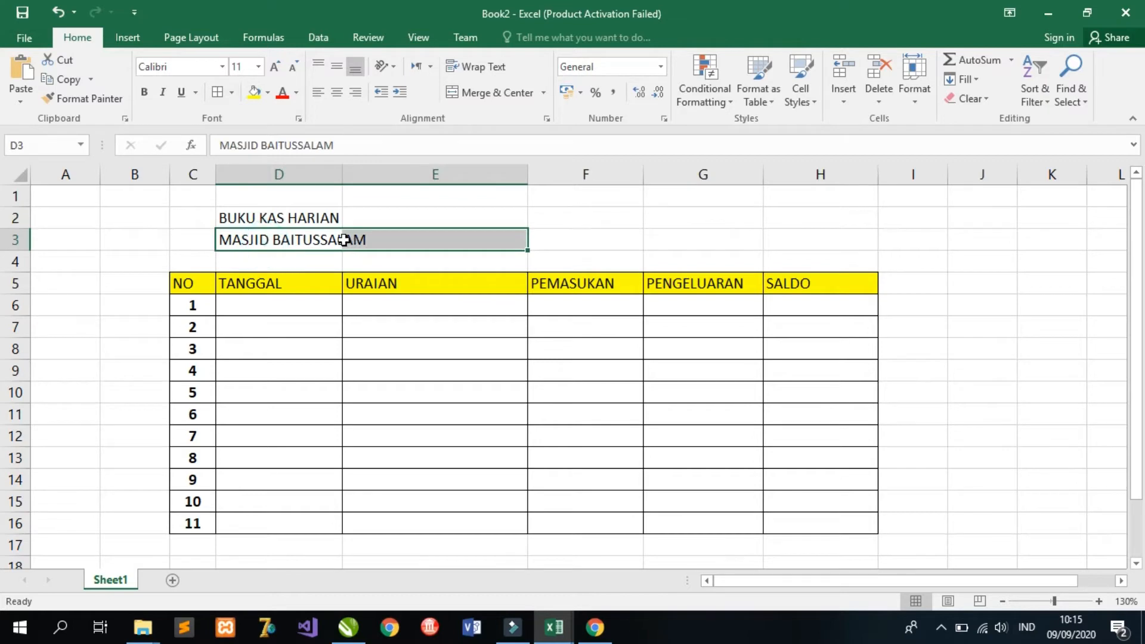
pyautogui.click(144, 92)
pyautogui.click(276, 217)
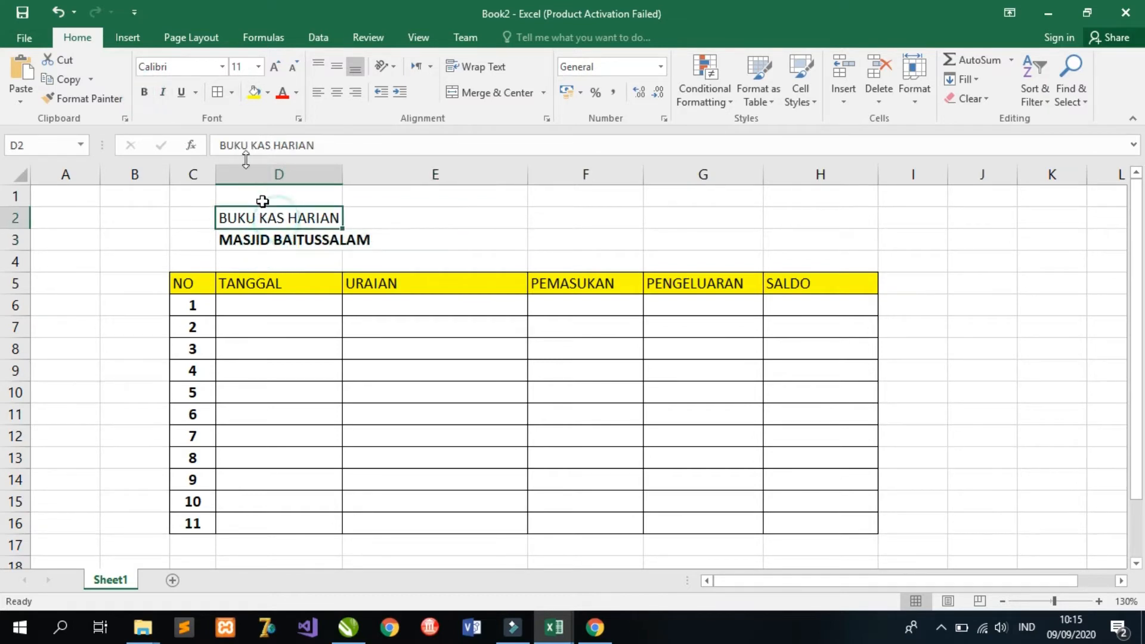
pyautogui.click(145, 92)
# - Set the MASJID BAITUSSALAM title in D3 to font size 18 and center it horizontally and vertically
pyautogui.click(283, 237)
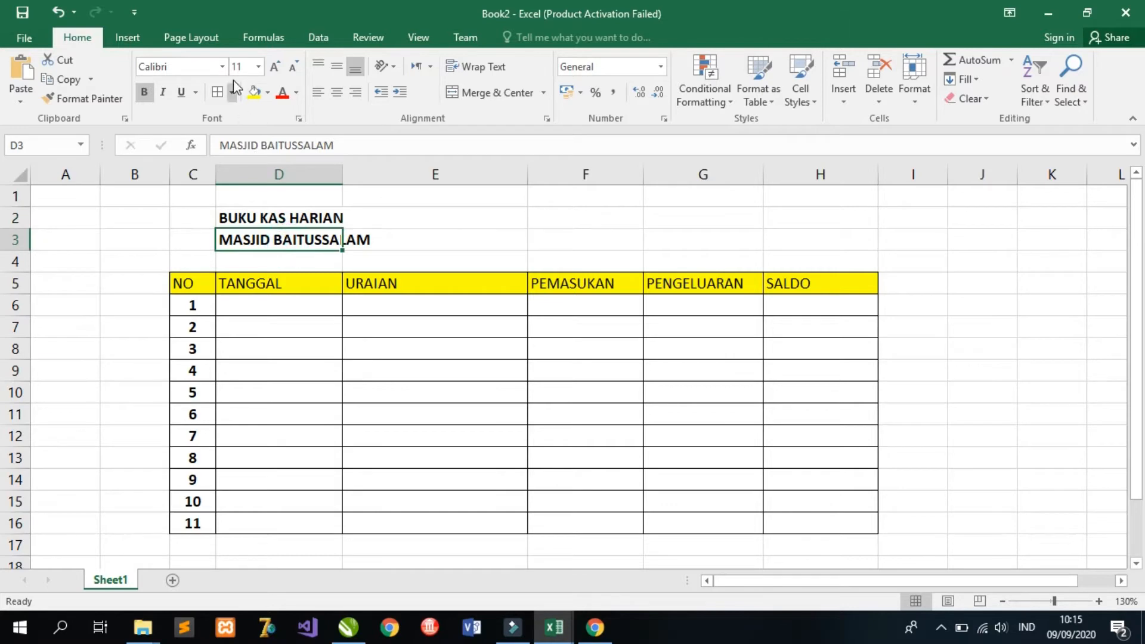
pyautogui.click(258, 66)
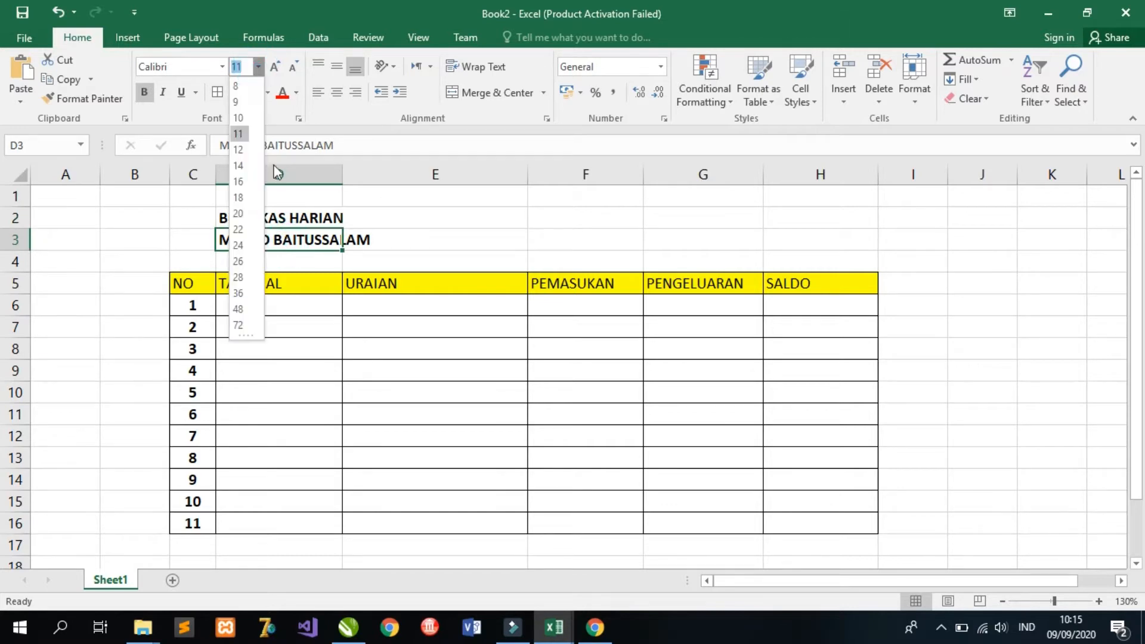
pyautogui.click(239, 197)
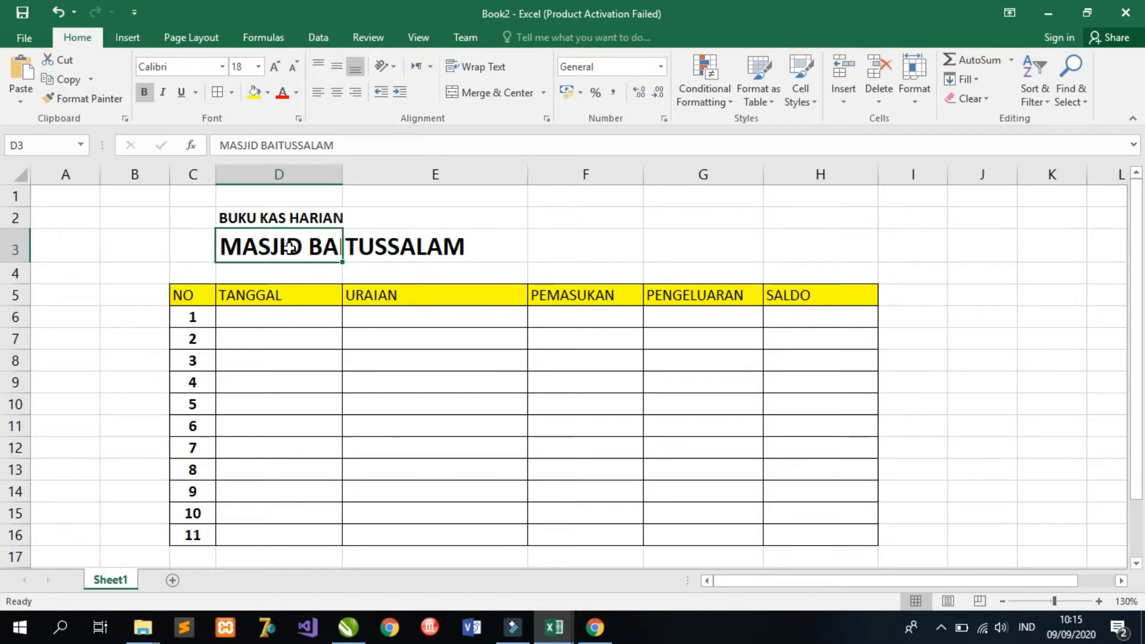
pyautogui.click(337, 92)
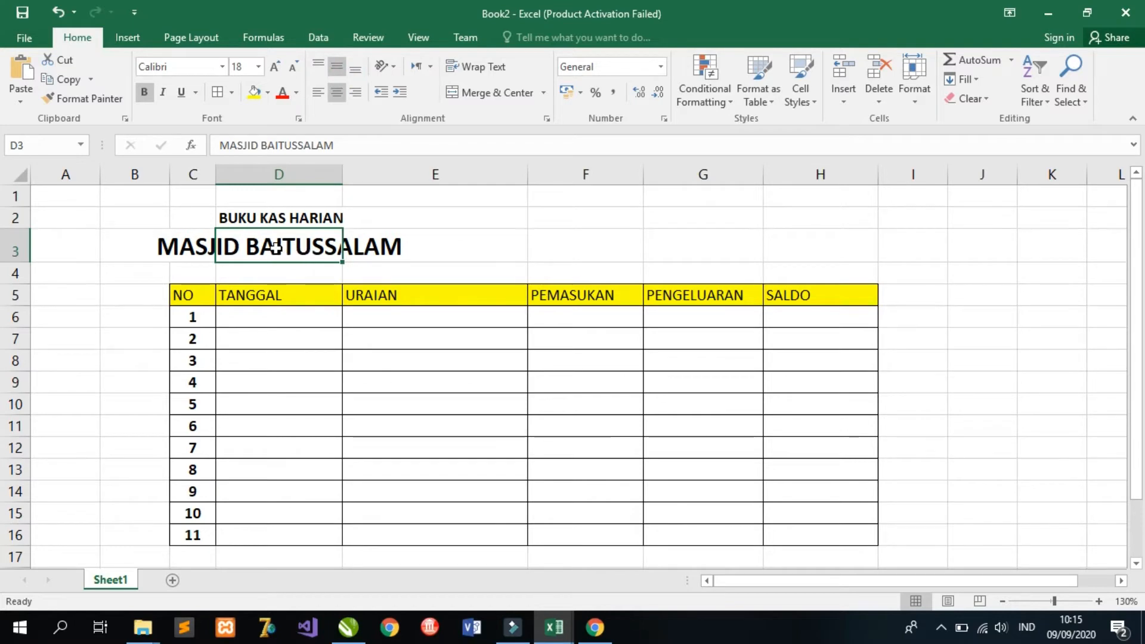
# - Merge and center the MASJID BAITUSSALAM title across D3:F3 and fill it with the lightest theme green
pyautogui.moveTo(275, 248); pyautogui.dragTo(554, 248)
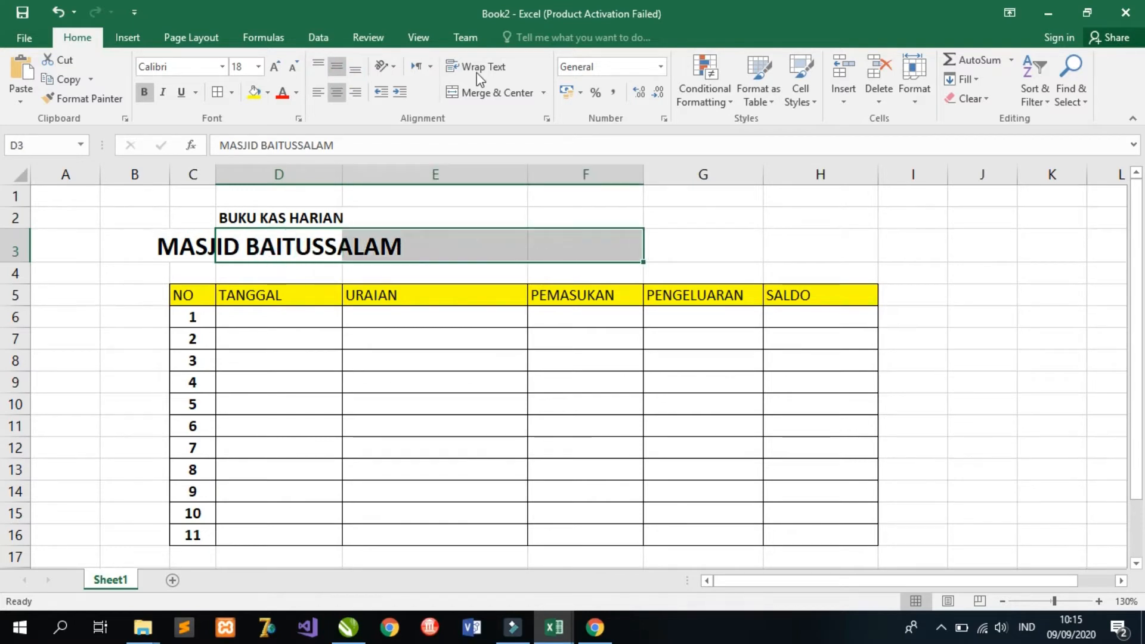
pyautogui.click(507, 95)
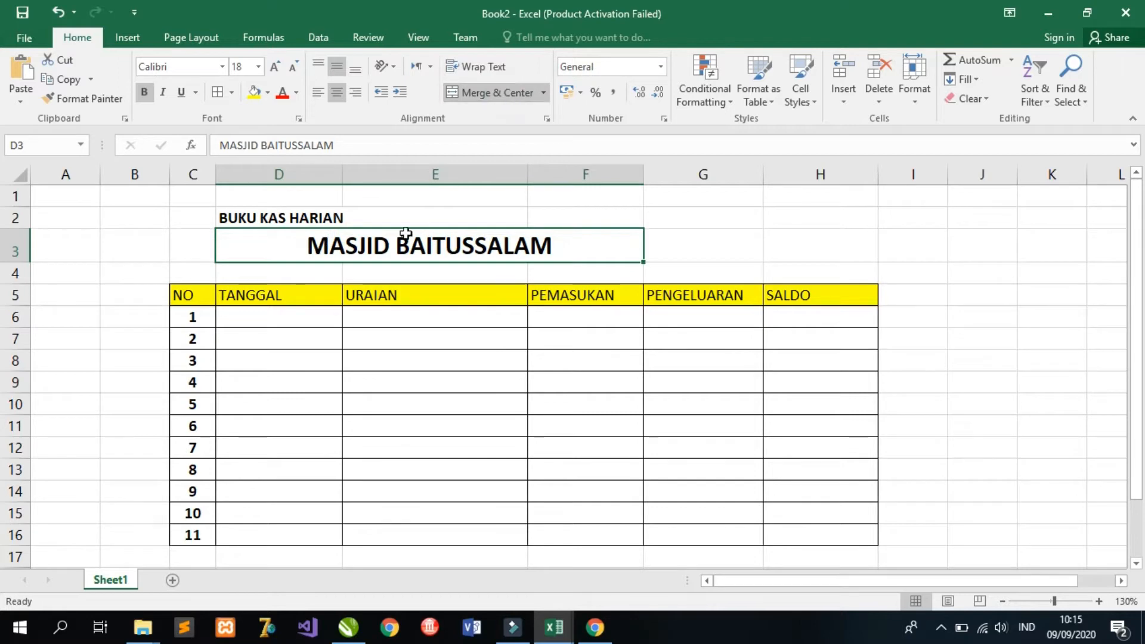
pyautogui.click(268, 95)
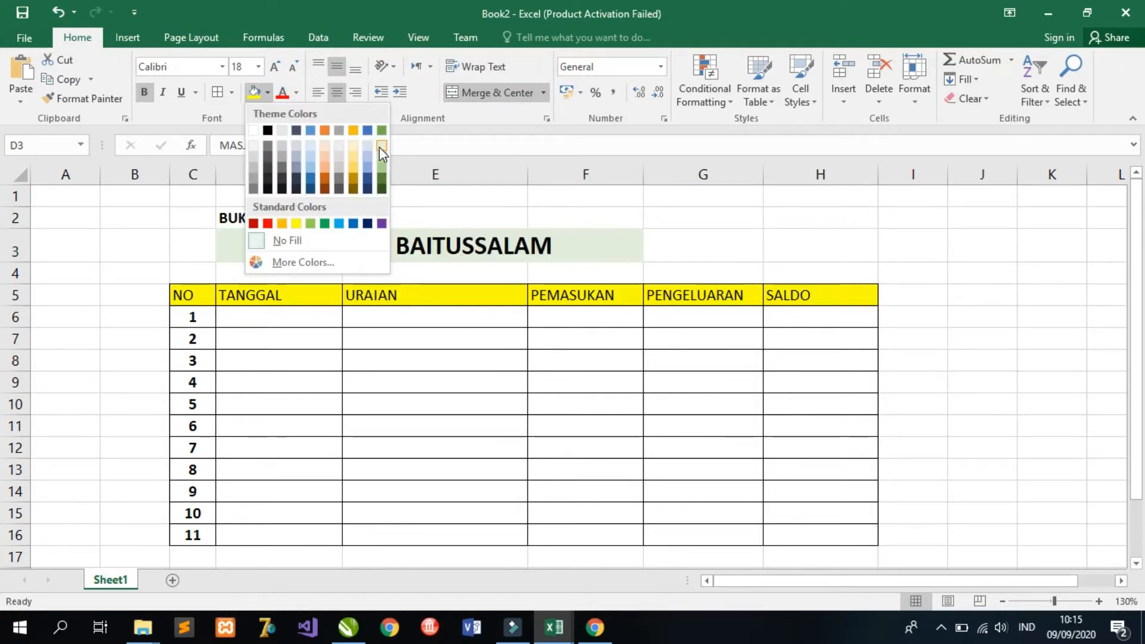
pyautogui.click(382, 149)
# - Merge and center the BUKU KAS HARIAN title across D2:F2 and give it the same light green fill
pyautogui.click(303, 220)
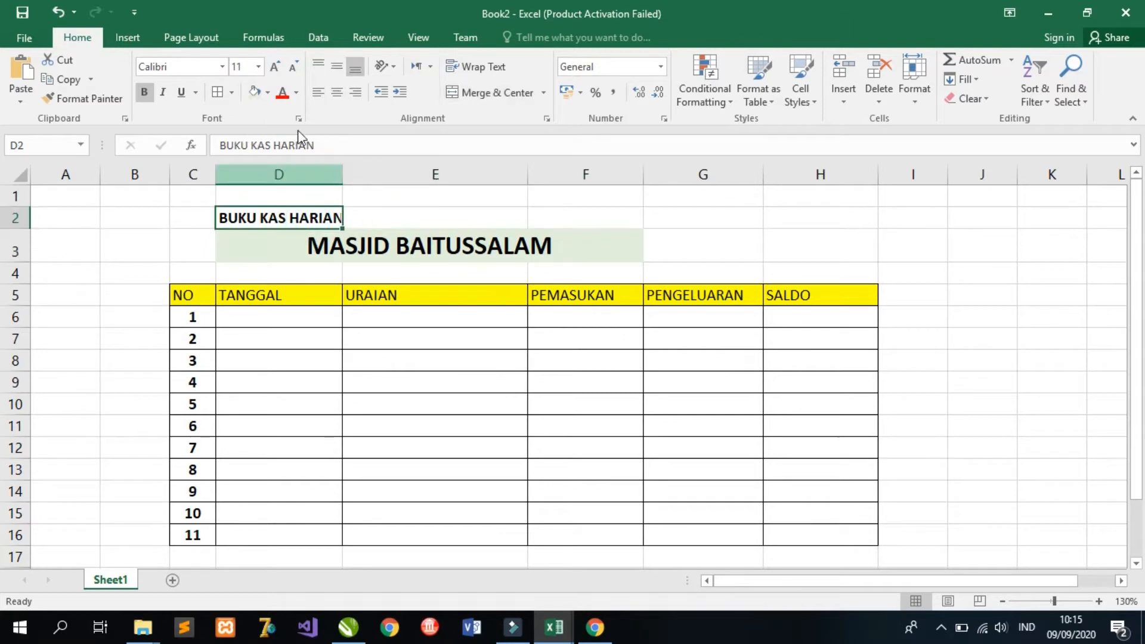
pyautogui.click(337, 92)
pyautogui.click(337, 67)
pyautogui.click(494, 90)
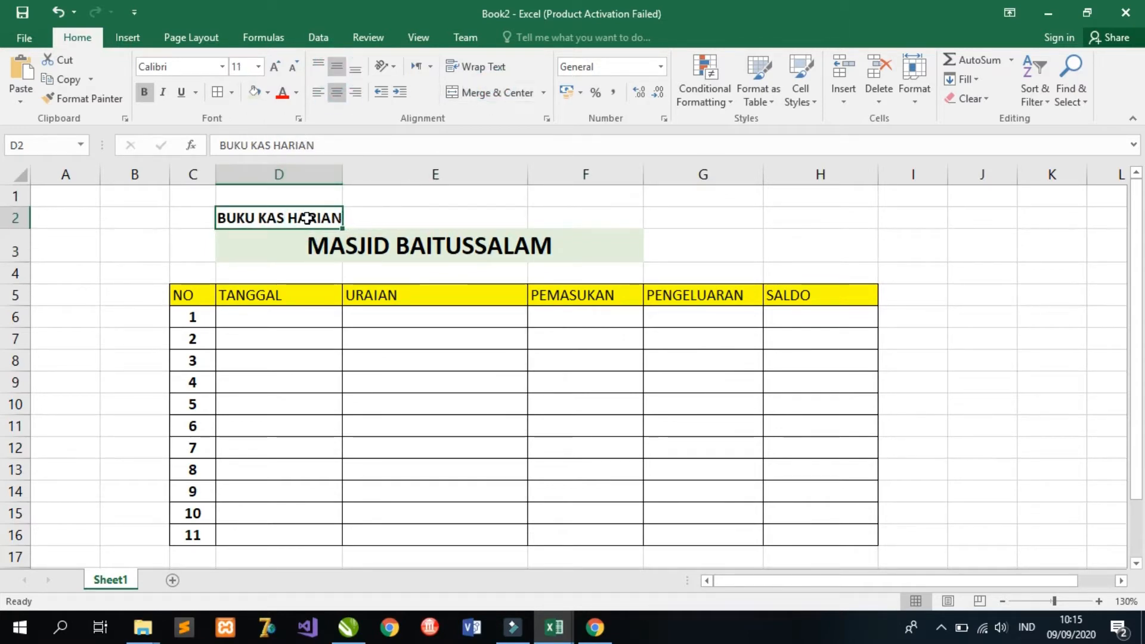
pyautogui.moveTo(301, 216); pyautogui.dragTo(550, 215)
pyautogui.click(477, 93)
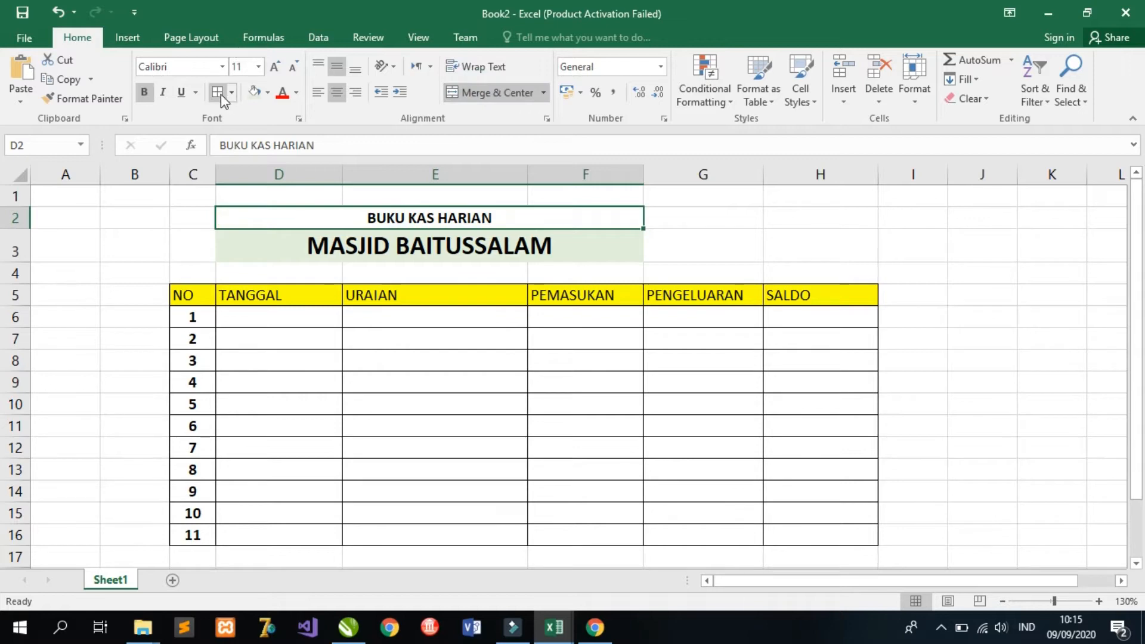
pyautogui.click(254, 92)
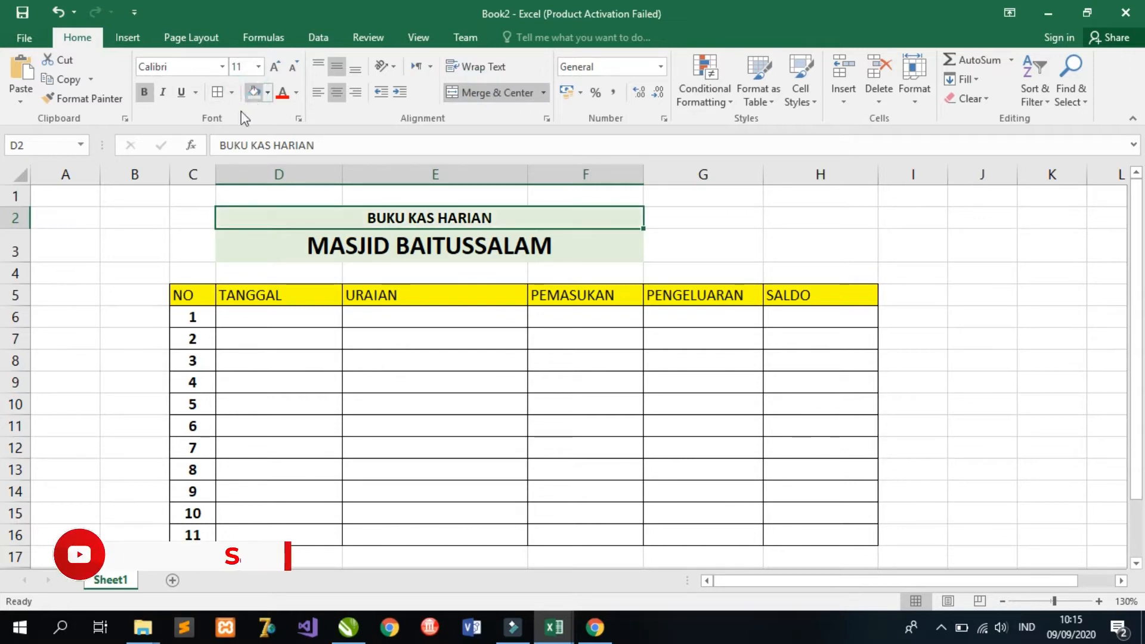
pyautogui.click(355, 296)
# - Enter the date 01/08/2020 in D6 under TANGGAL
pyautogui.click(1138, 322)
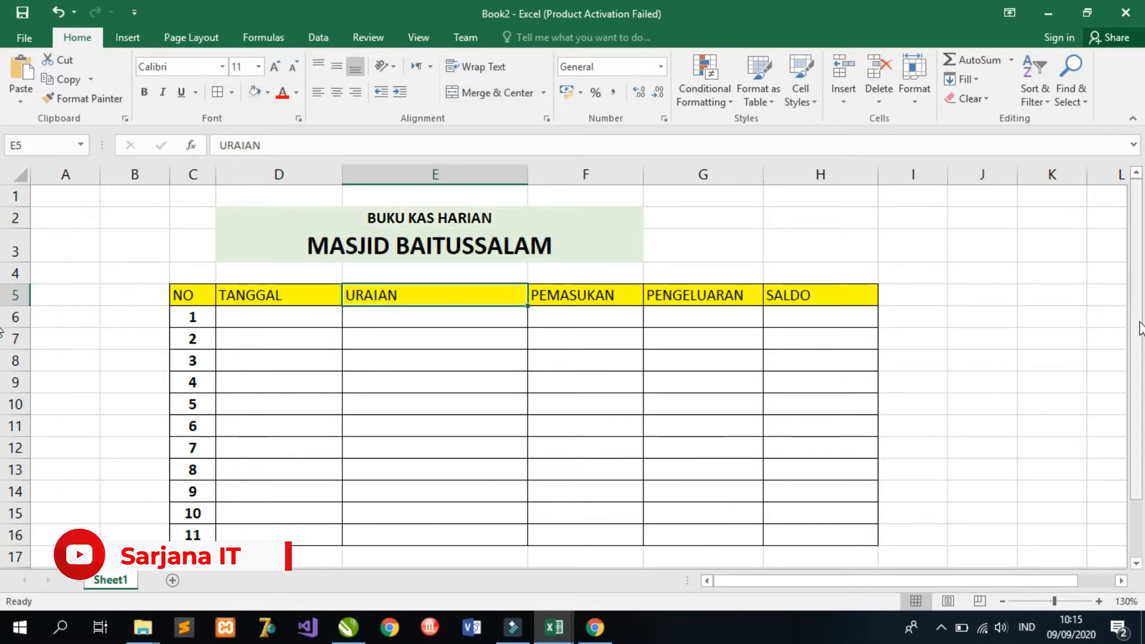
pyautogui.moveTo(1138, 334); pyautogui.dragTo(1130, 338)
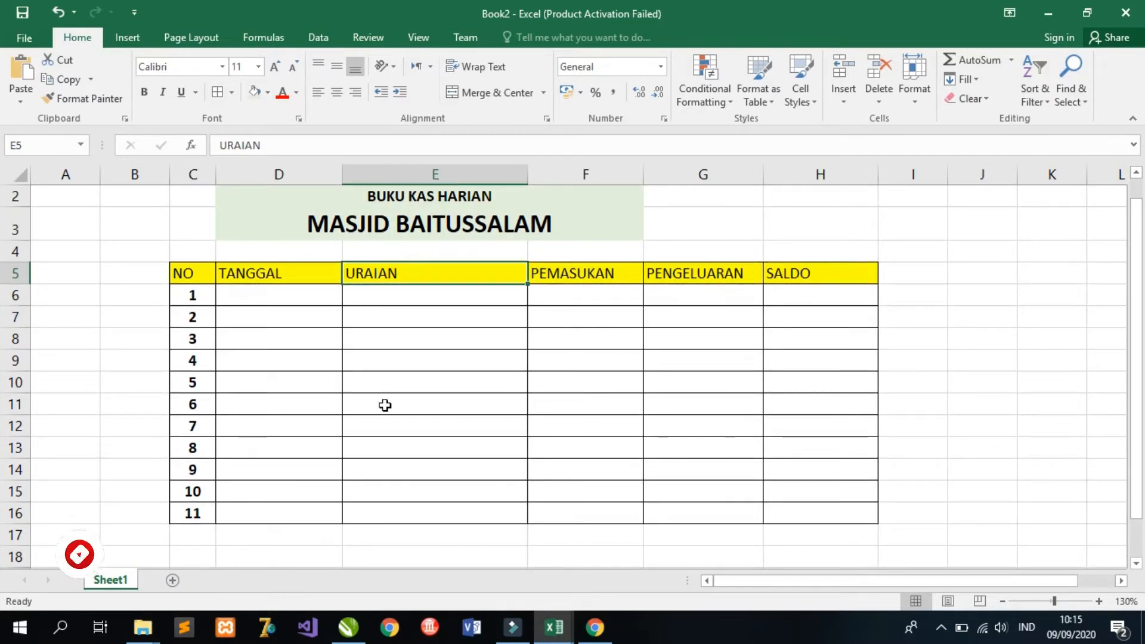
pyautogui.click(254, 290)
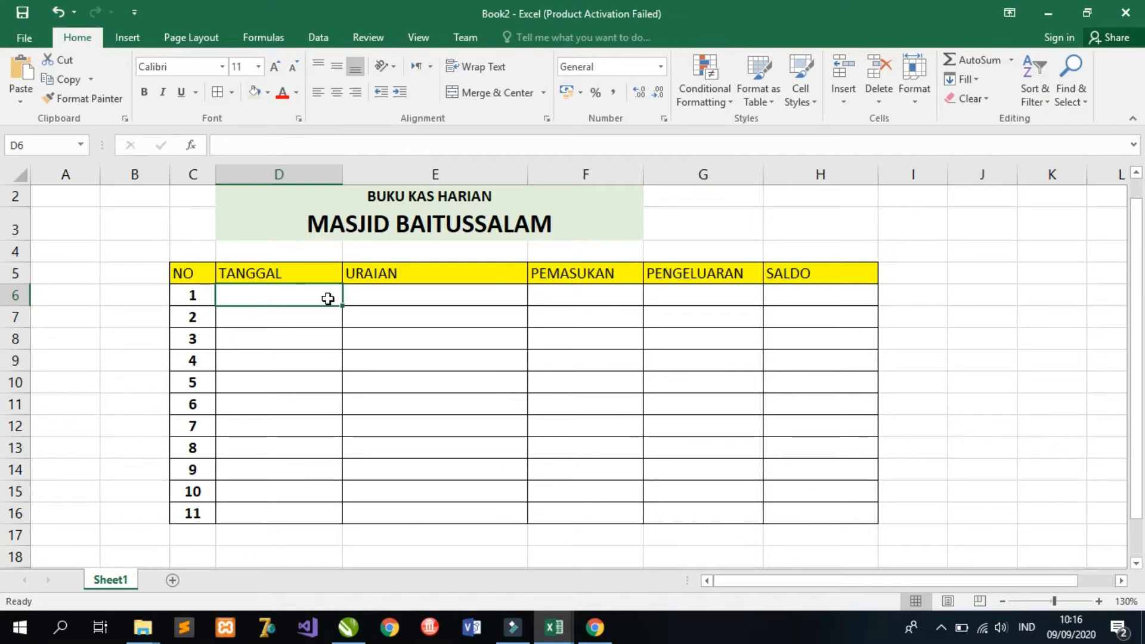
pyautogui.write('01')
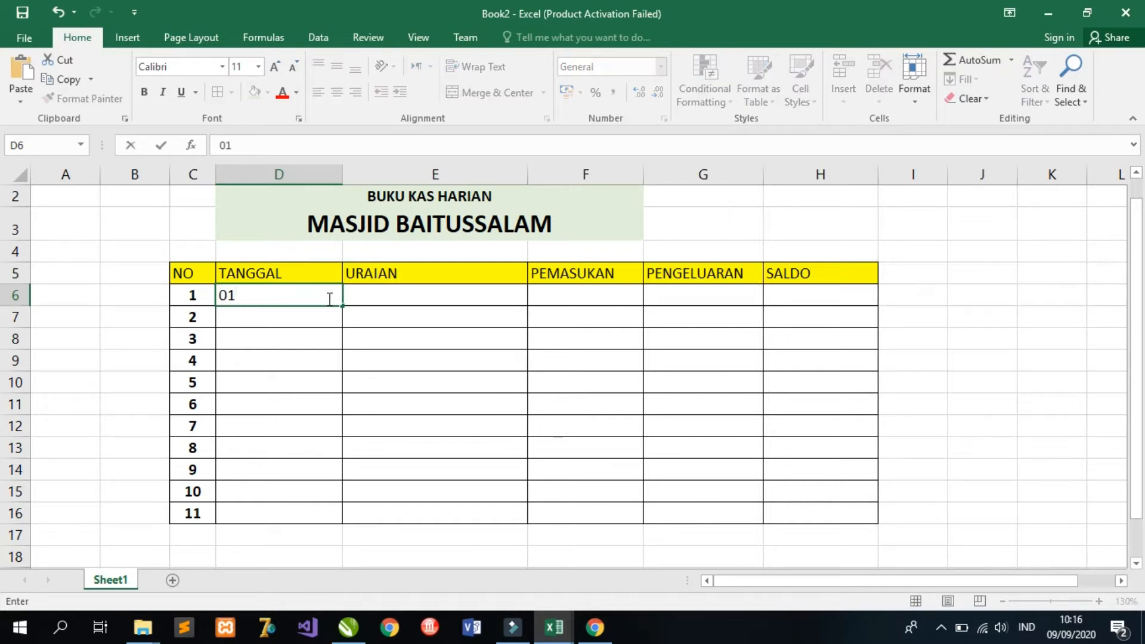
pyautogui.write('/06/202')
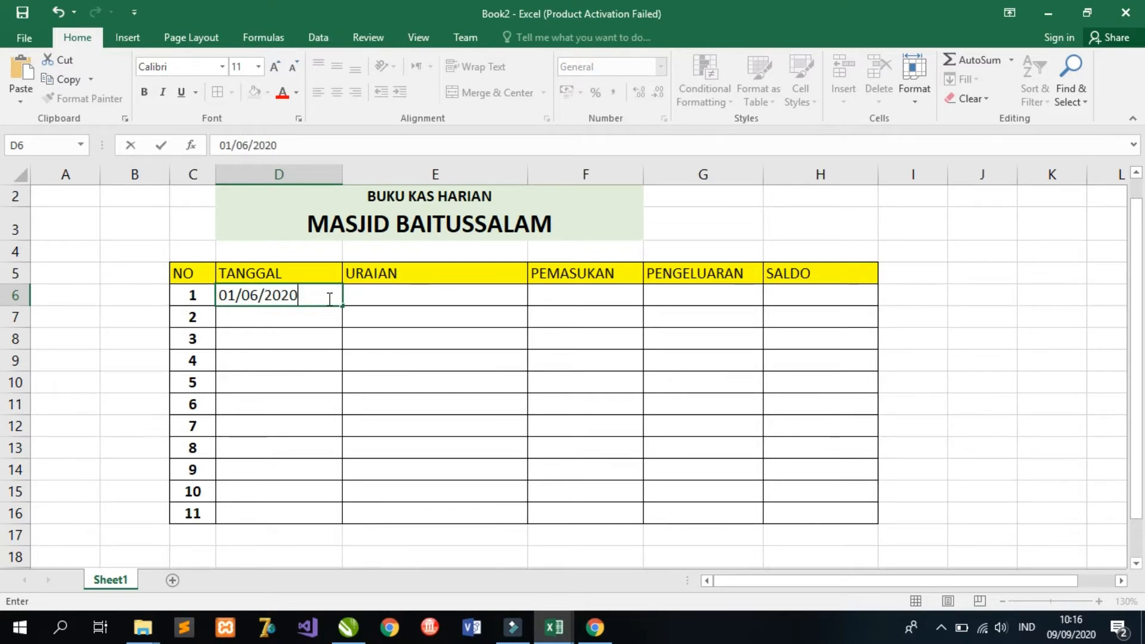
pyautogui.write('0')
pyautogui.click(256, 293)
pyautogui.press('BackSpace')
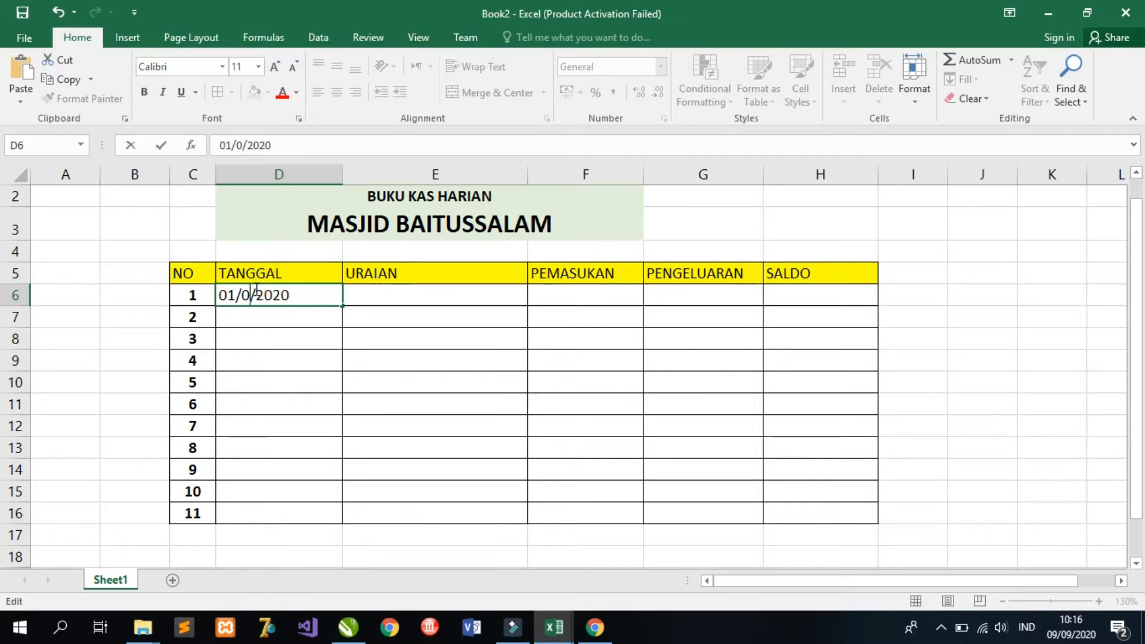
pyautogui.write('8')
pyautogui.click(387, 301)
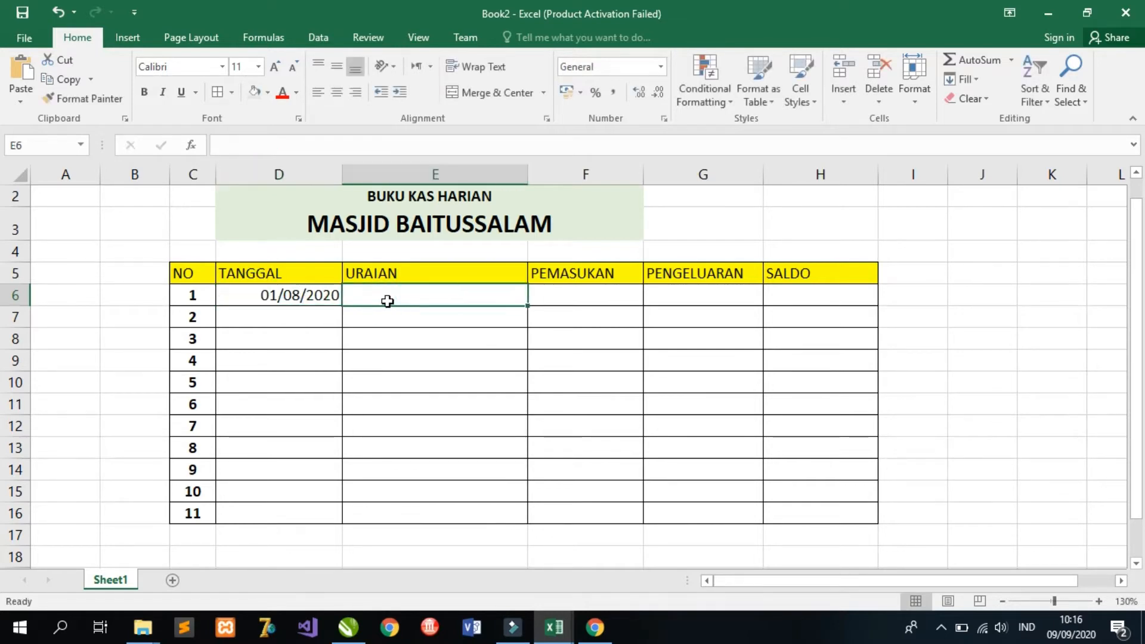
pyautogui.click(299, 296)
pyautogui.click(391, 299)
# - Make the header row C5:H5 bold and center its text horizontally and vertically
pyautogui.click(194, 273)
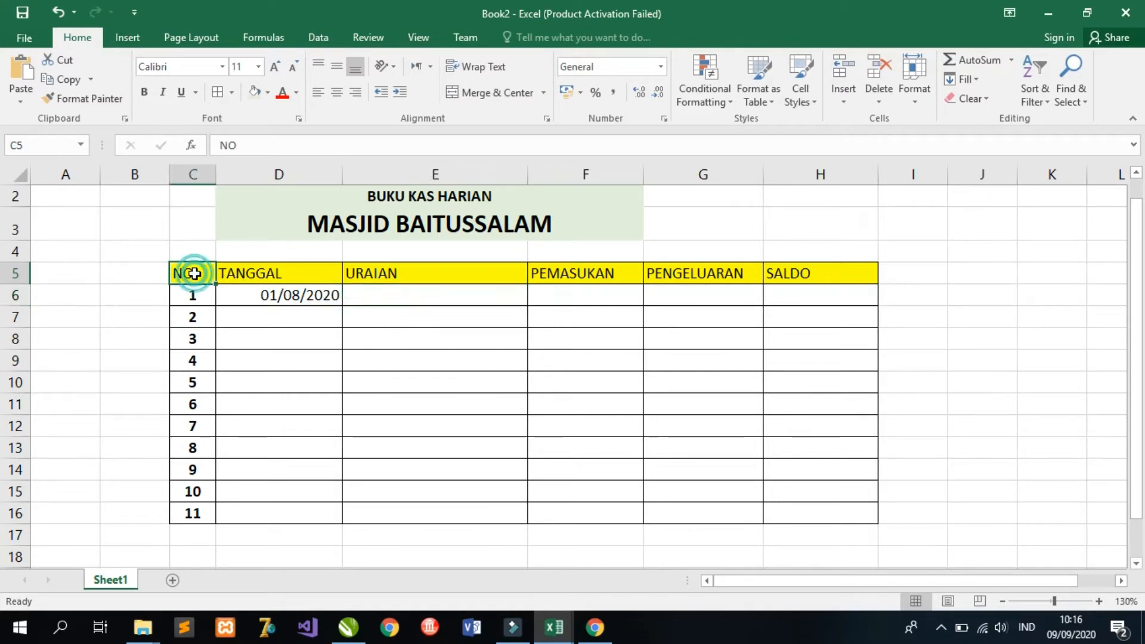
pyautogui.moveTo(255, 273); pyautogui.dragTo(781, 275)
pyautogui.click(144, 92)
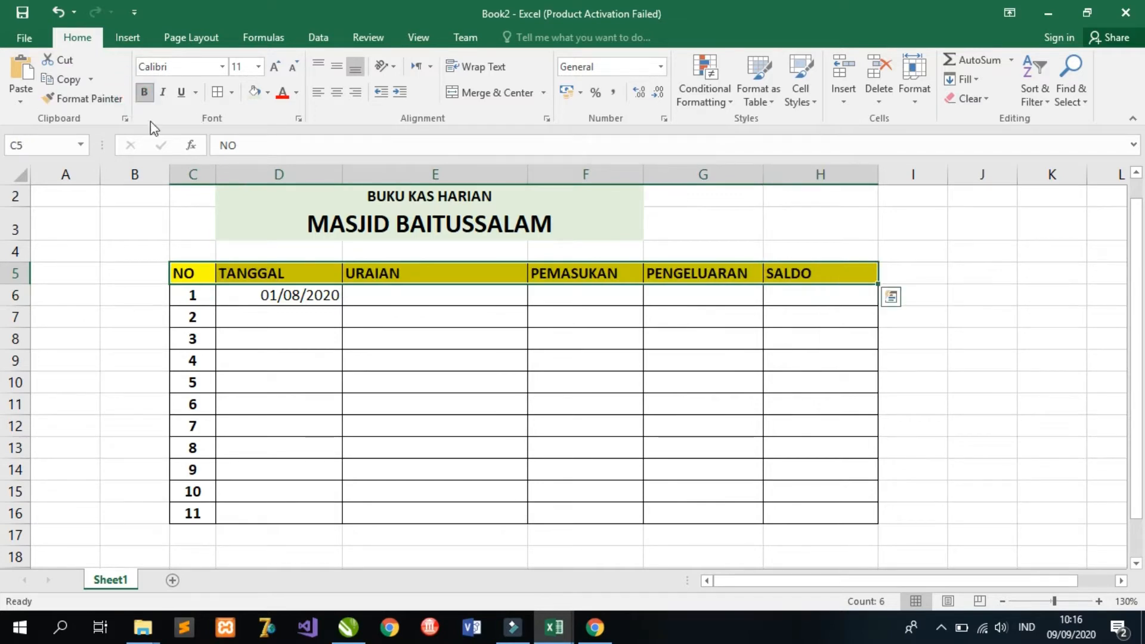
pyautogui.click(336, 66)
pyautogui.click(338, 96)
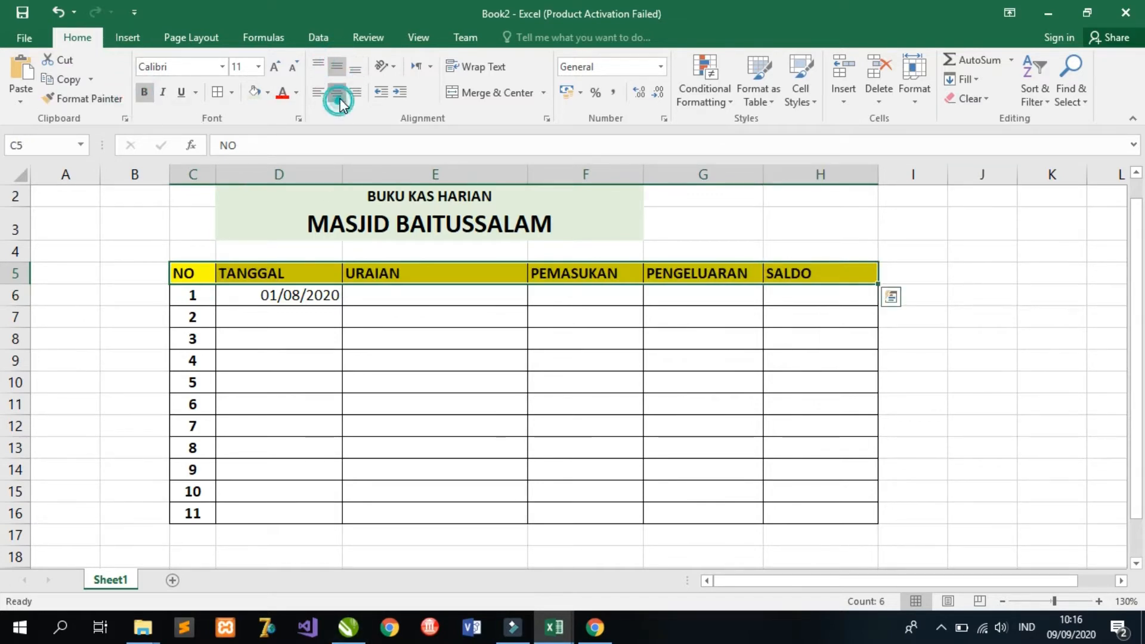
# - Enter the description Saldo Bulan Juli 2020 in E6 under URAIAN
pyautogui.click(395, 299)
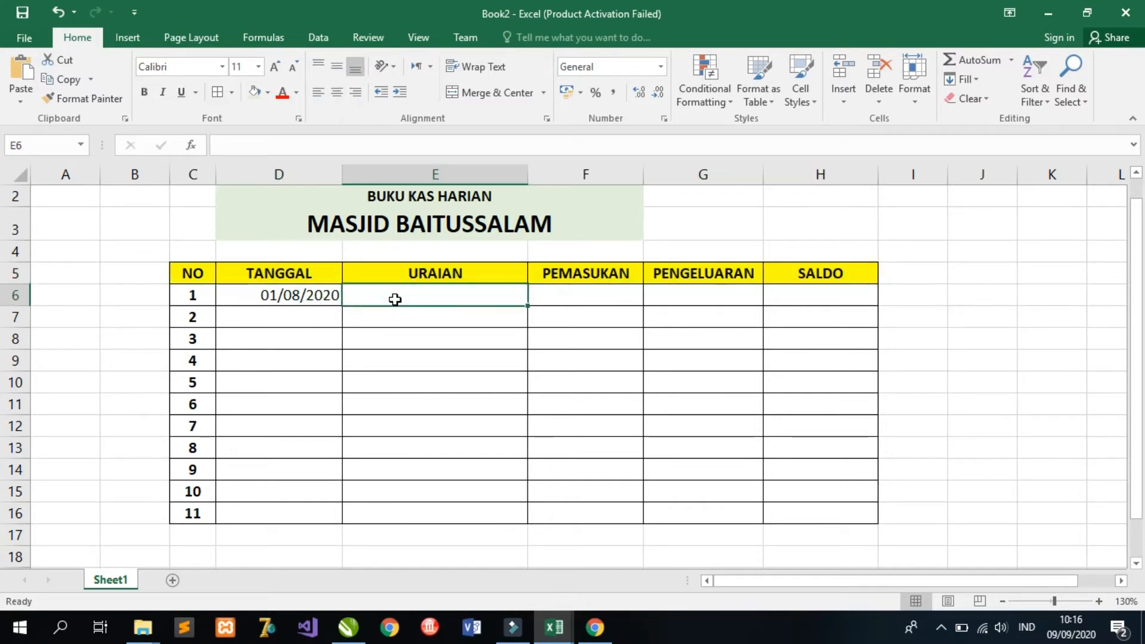
pyautogui.write('Saldo')
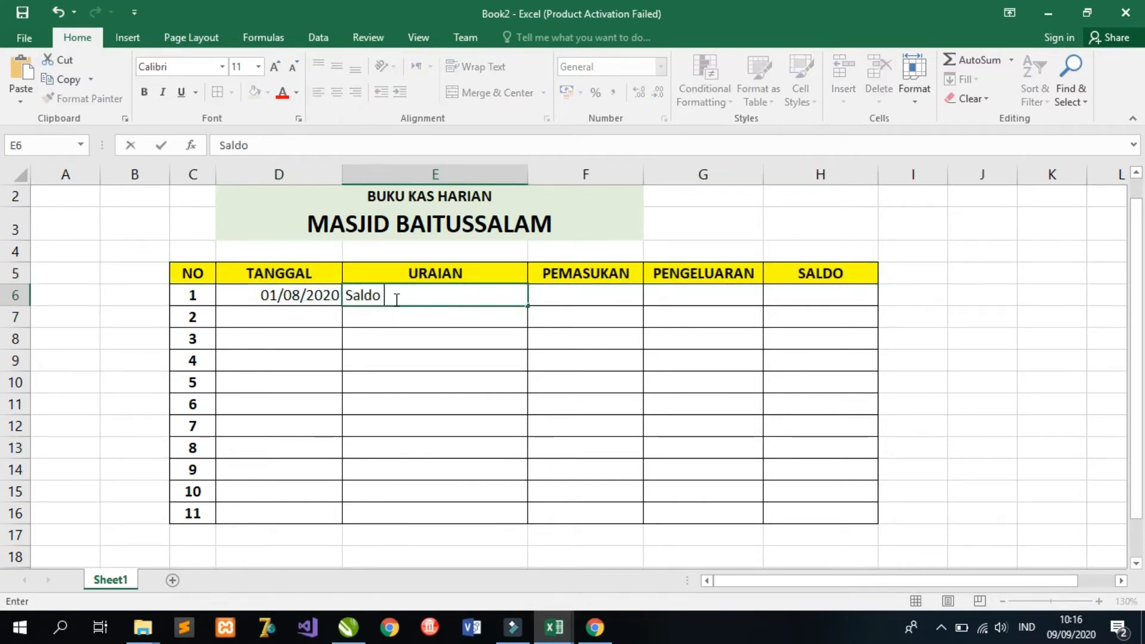
pyautogui.write(' Bulan')
pyautogui.write('Juli 2020')
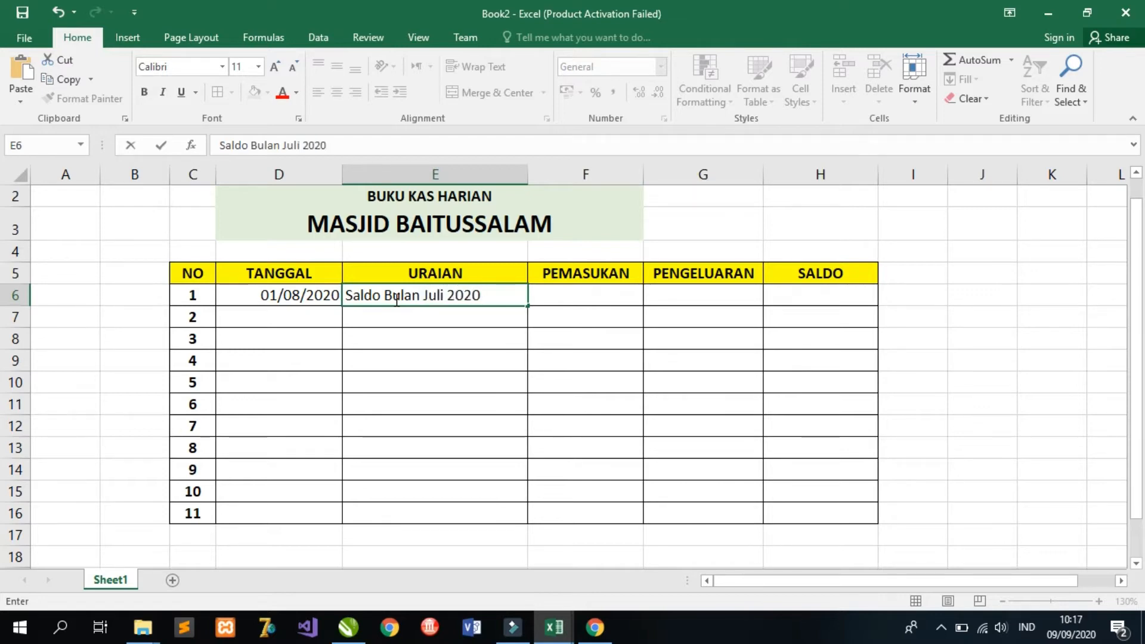
# - Enter the amount 22000000 in F6 under PEMASUKAN
pyautogui.click(558, 294)
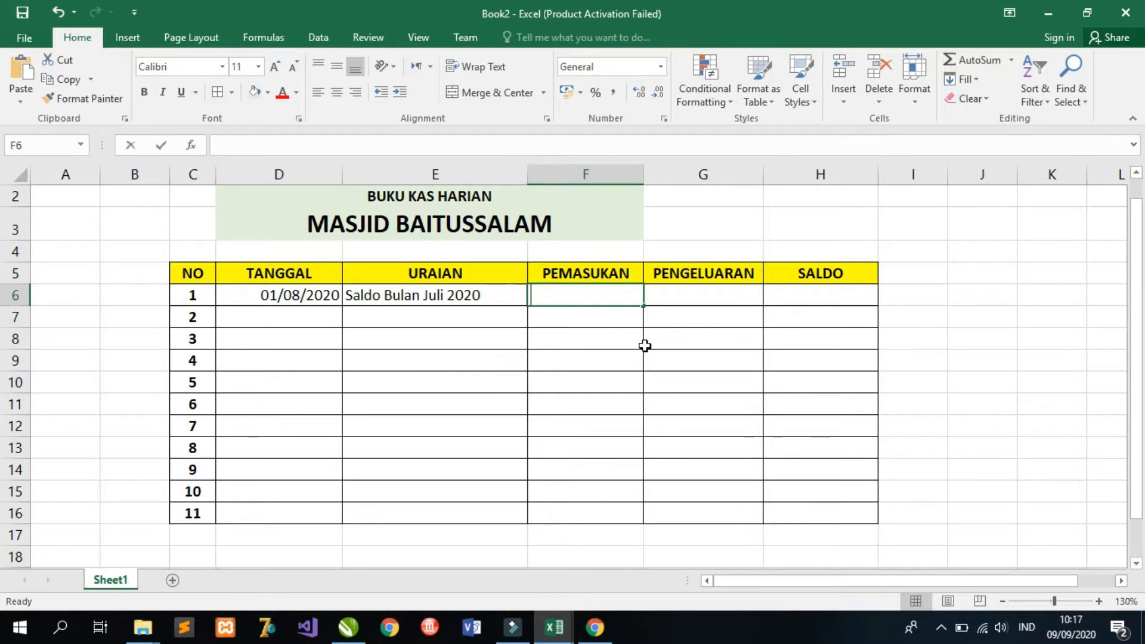
pyautogui.write('2200')
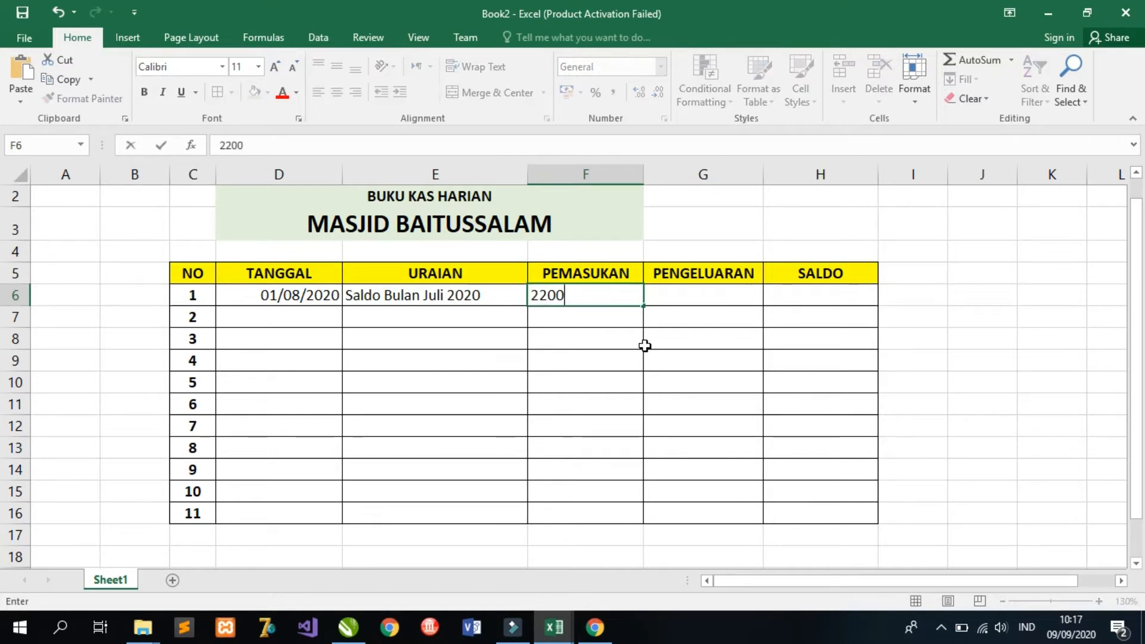
pyautogui.write('0000')
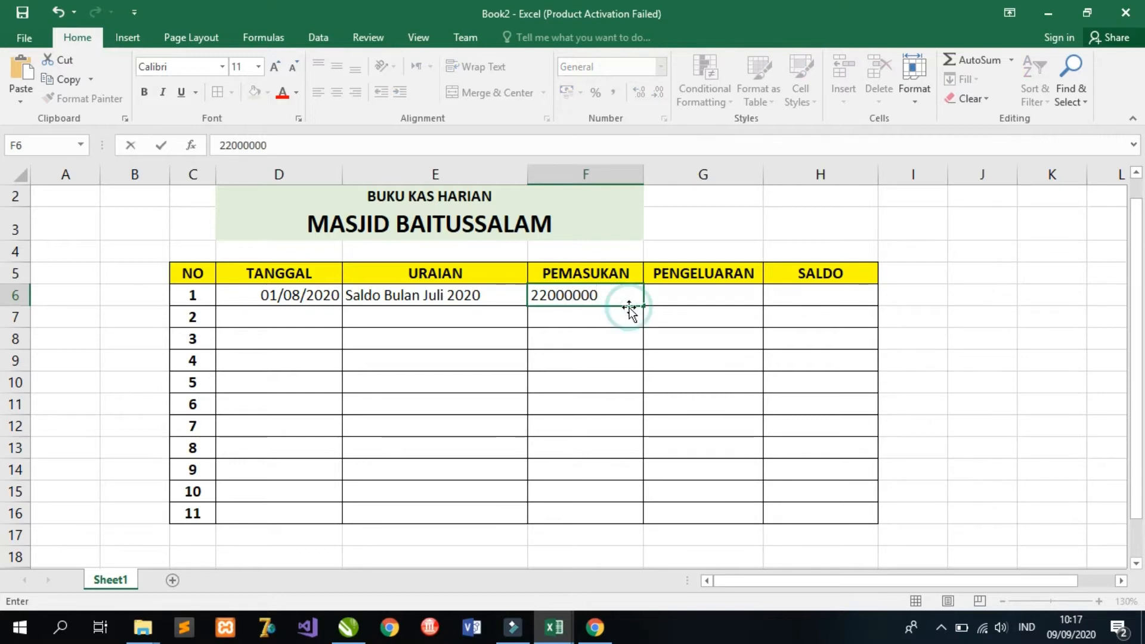
pyautogui.hotkey('ctrl', 'Return')
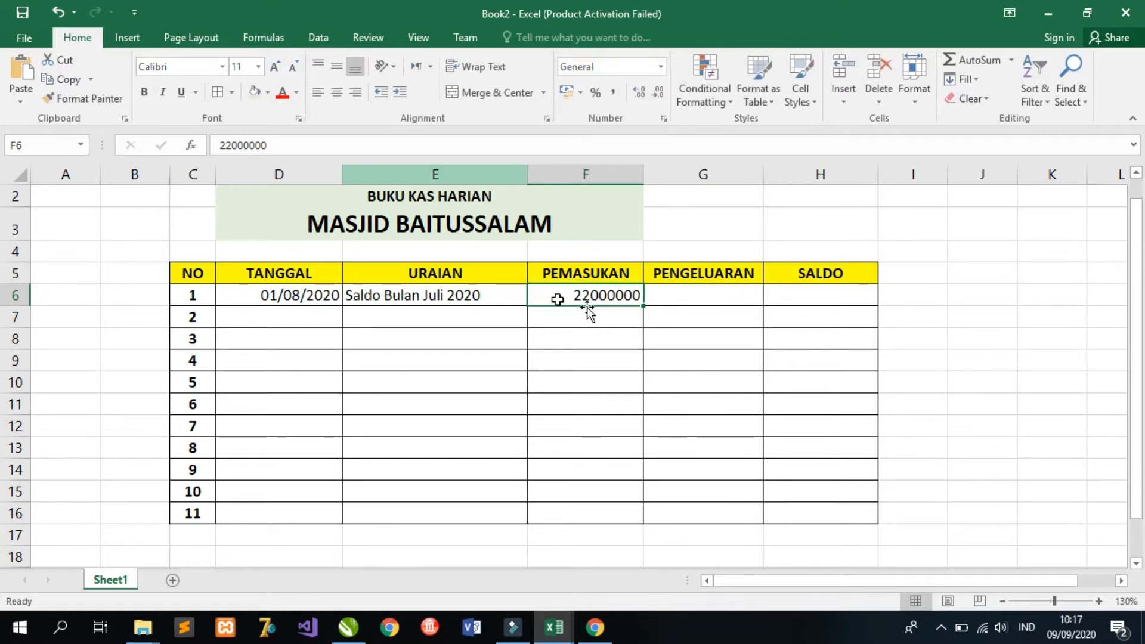
# - Apply the Accounting number format to the amount cells F6:H16
pyautogui.click(564, 295)
pyautogui.moveTo(626, 329)
pyautogui.mouseDown()
pyautogui.moveTo(759, 399)
pyautogui.moveTo(813, 513)
pyautogui.mouseUp()
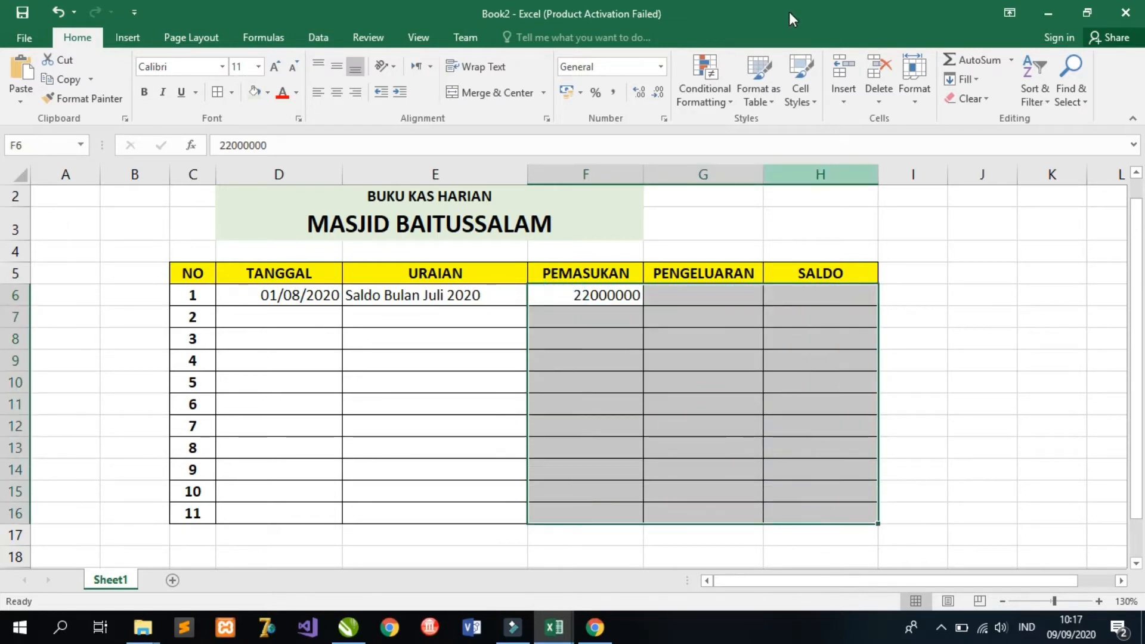
pyautogui.click(661, 67)
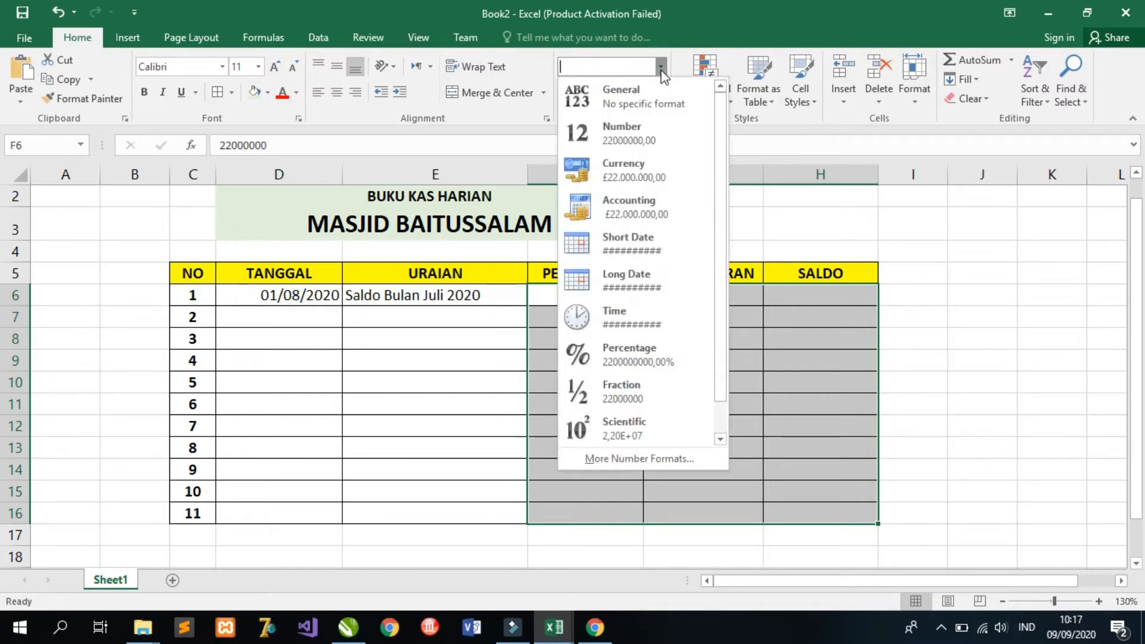
pyautogui.click(674, 209)
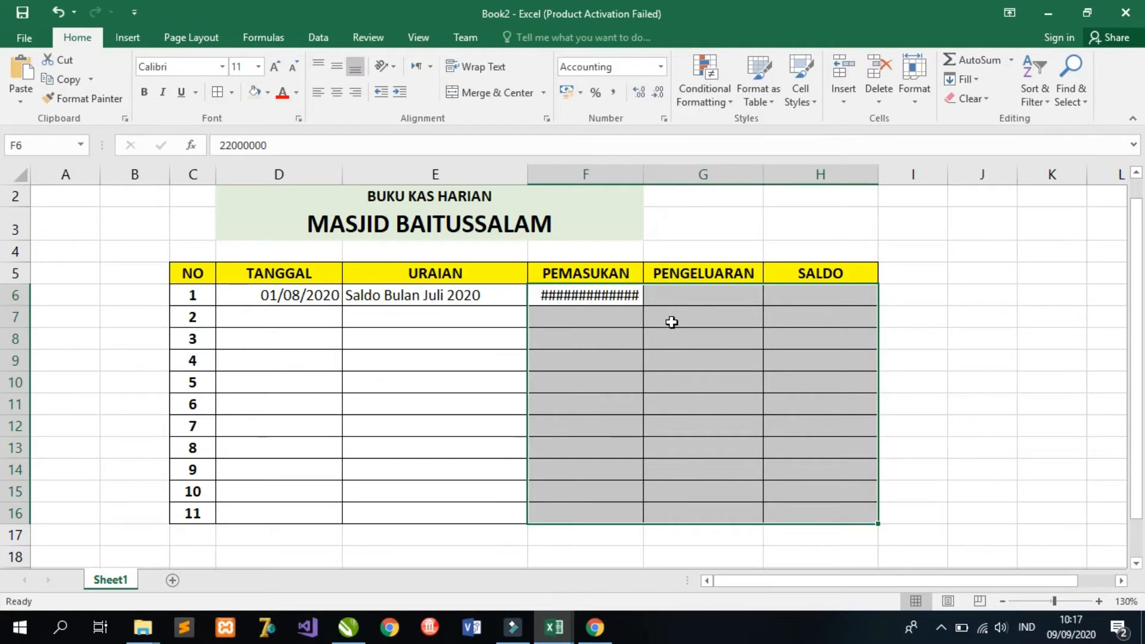
# - Clear the amount from F6 under PEMASUKAN
pyautogui.click(612, 303)
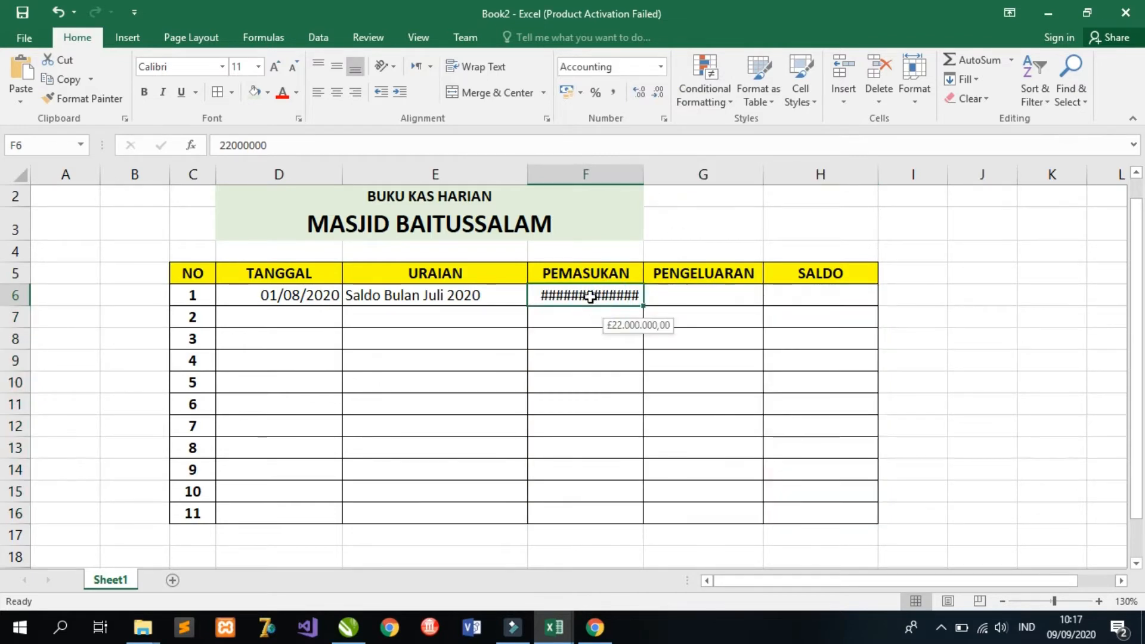
pyautogui.press('BackSpace')
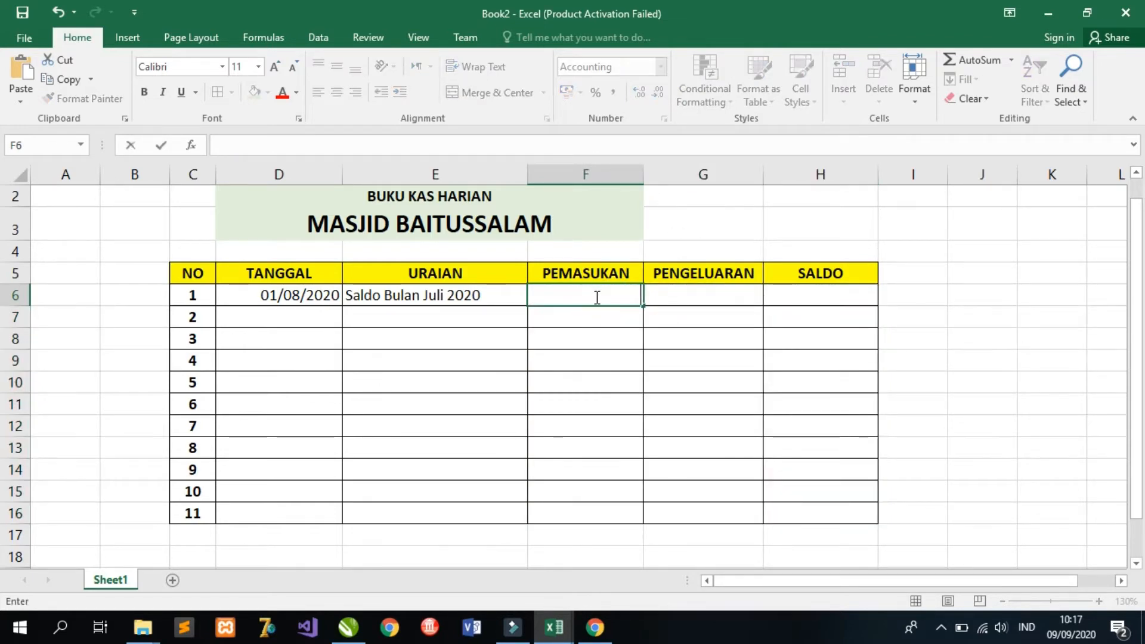
pyautogui.click(713, 305)
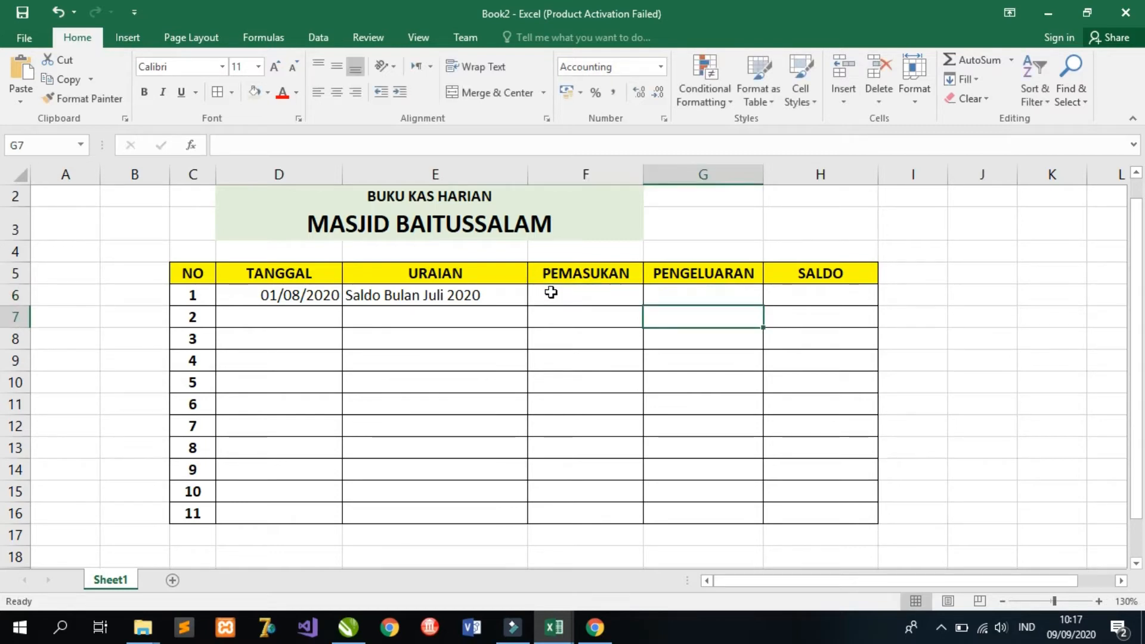
# - Reapply the Accounting number format to the range F6:H16
pyautogui.moveTo(552, 295); pyautogui.dragTo(794, 512)
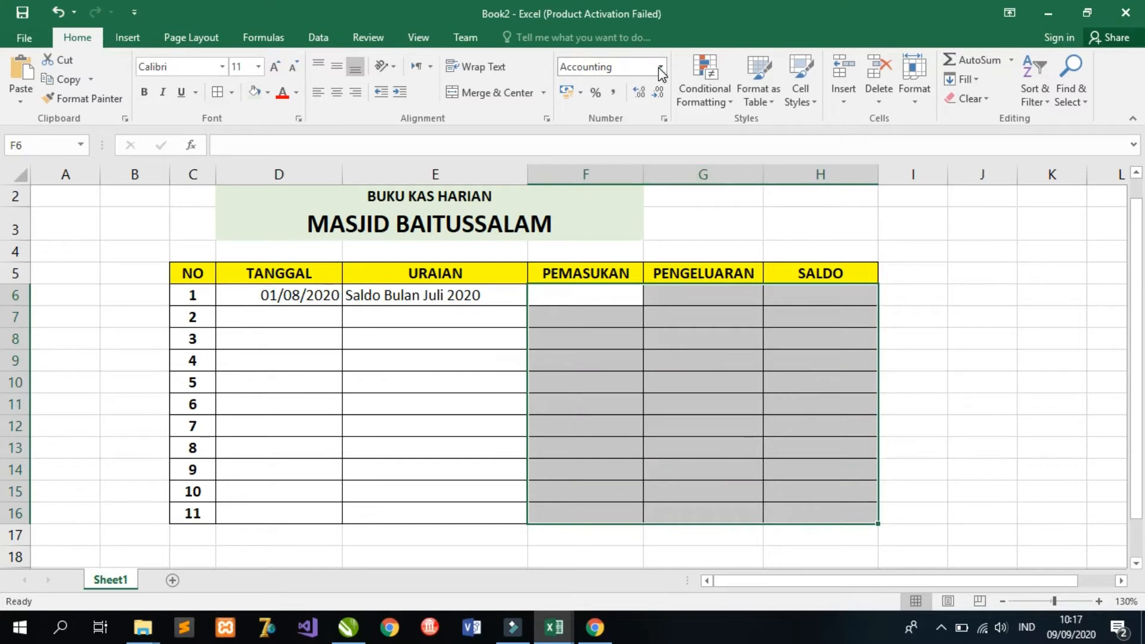
pyautogui.click(659, 66)
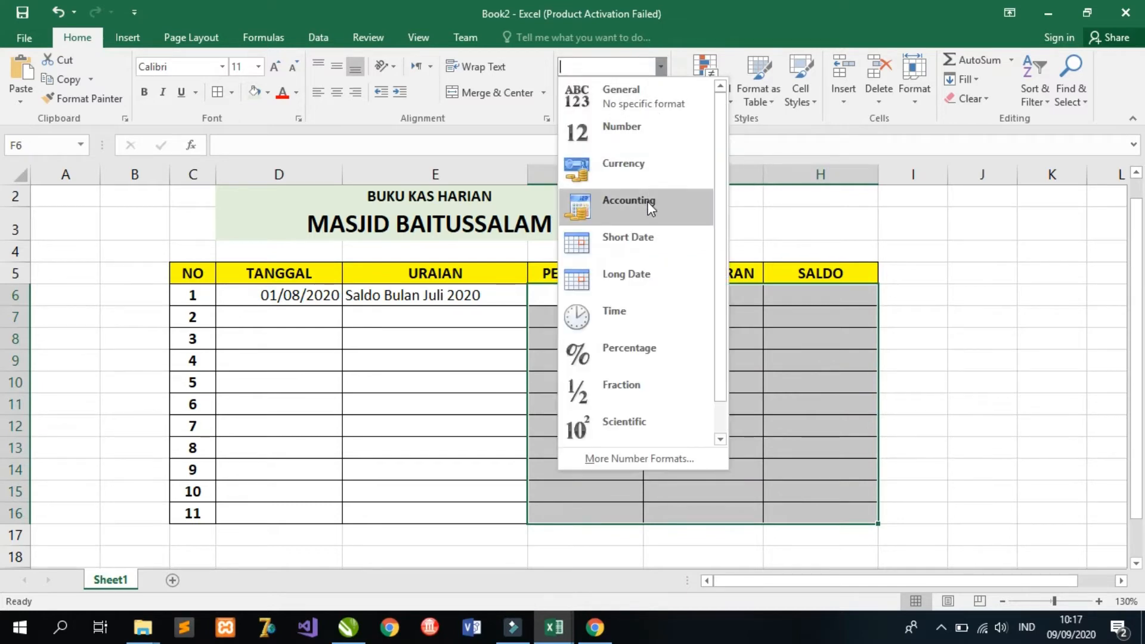
pyautogui.click(646, 202)
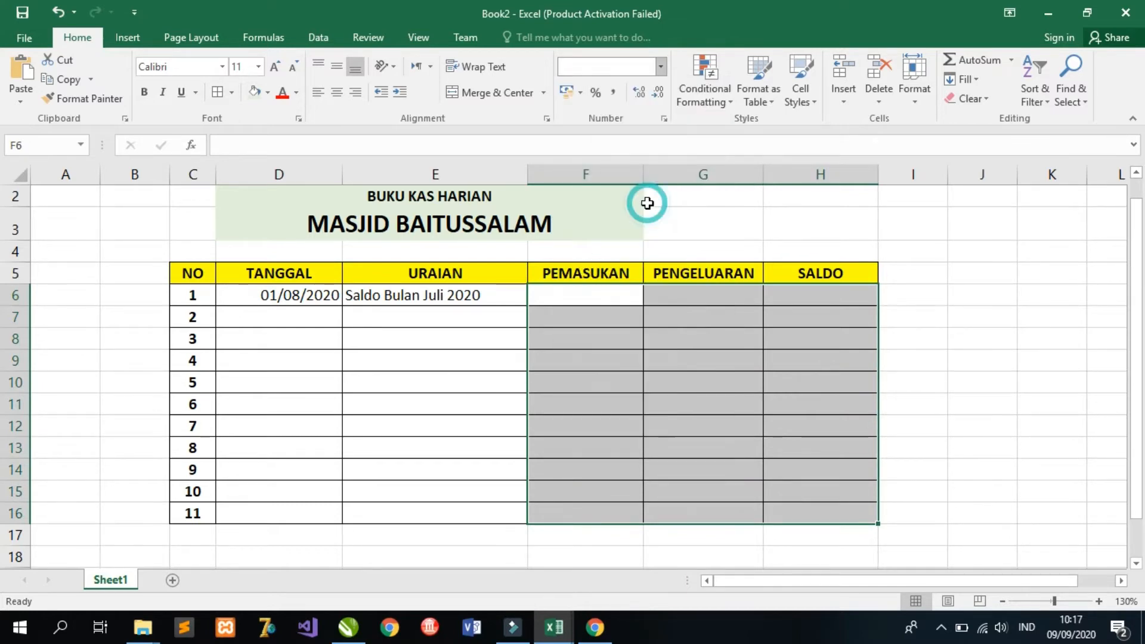
# - Enter 22000000 again in F6 under PEMASUKAN
pyautogui.click(602, 291)
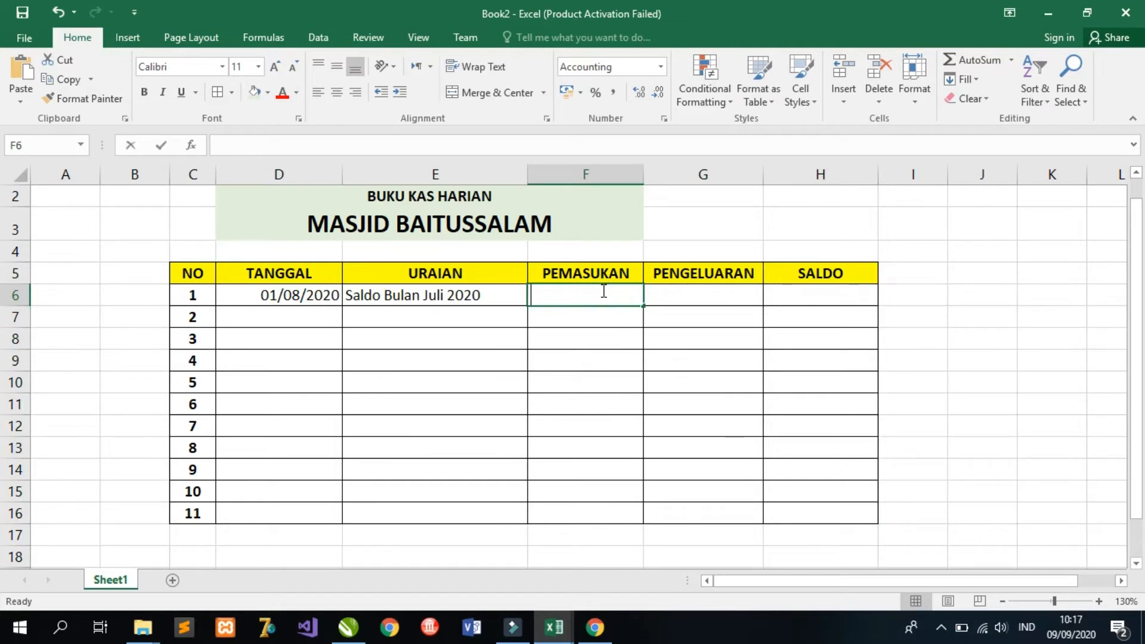
pyautogui.write('2200')
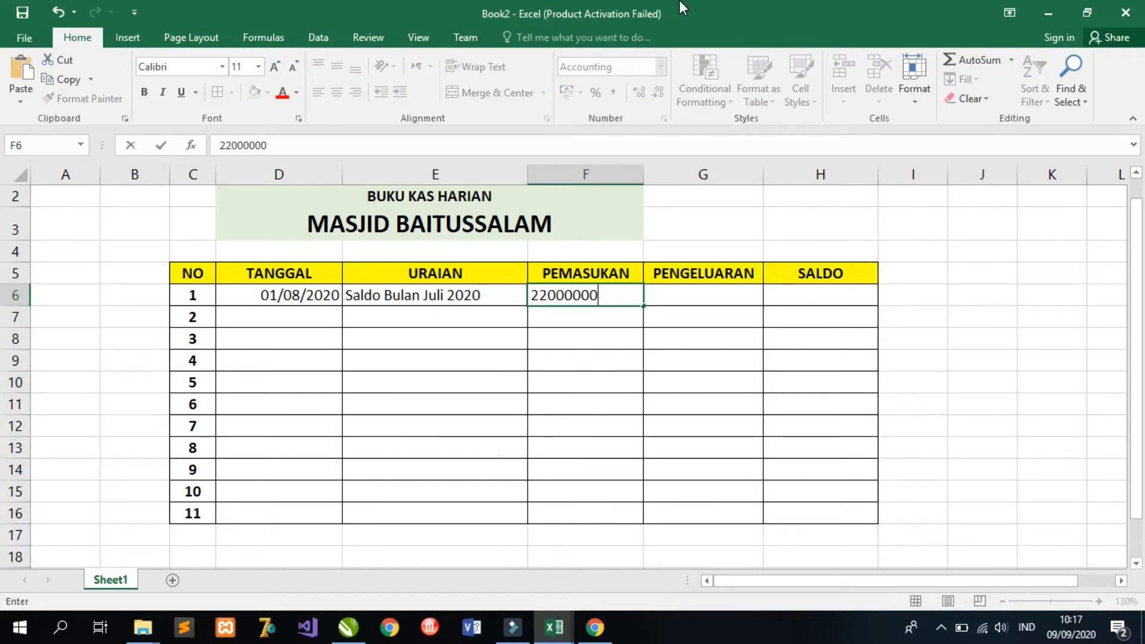
pyautogui.write('0000')
pyautogui.press('Return')
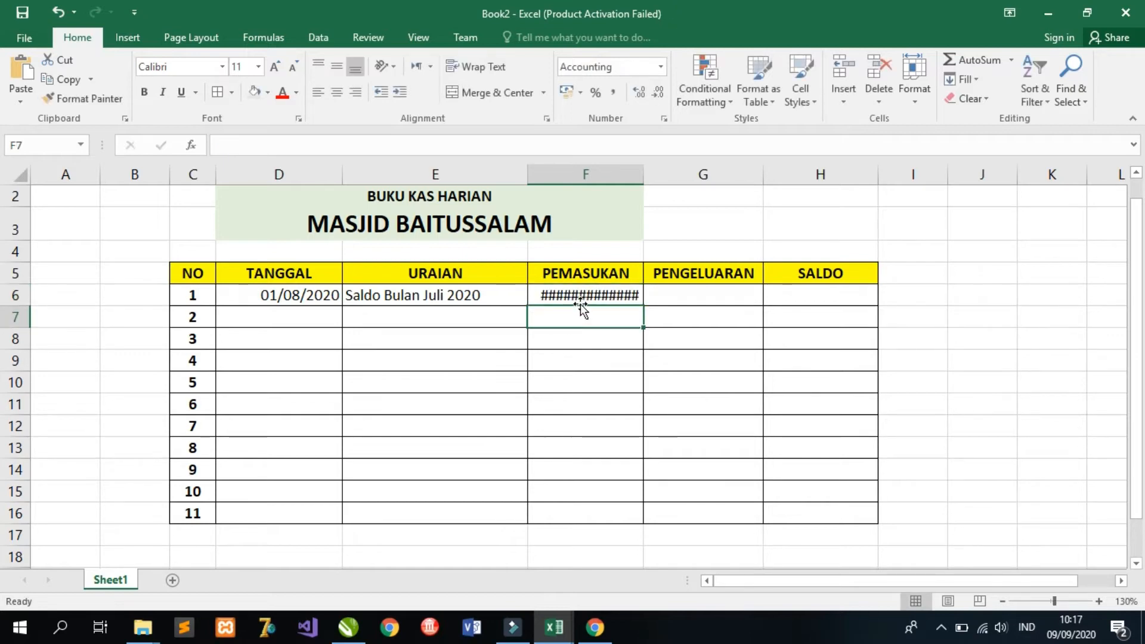
# - Delete the amount in F6 so the cell is empty again
pyautogui.click(582, 297)
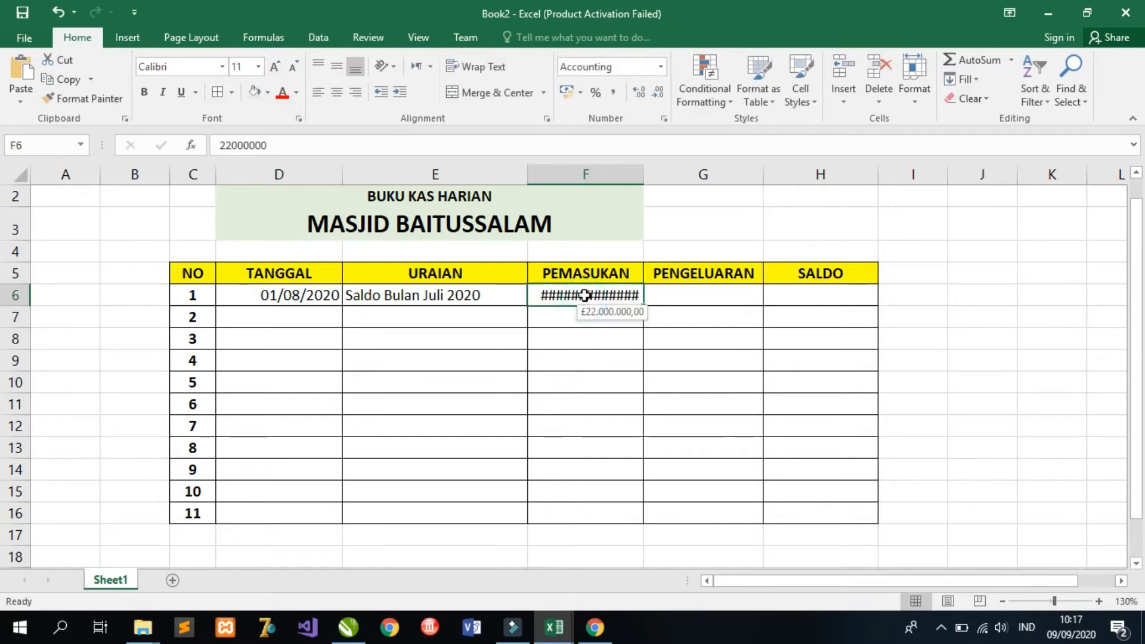
pyautogui.click(704, 297)
pyautogui.click(627, 299)
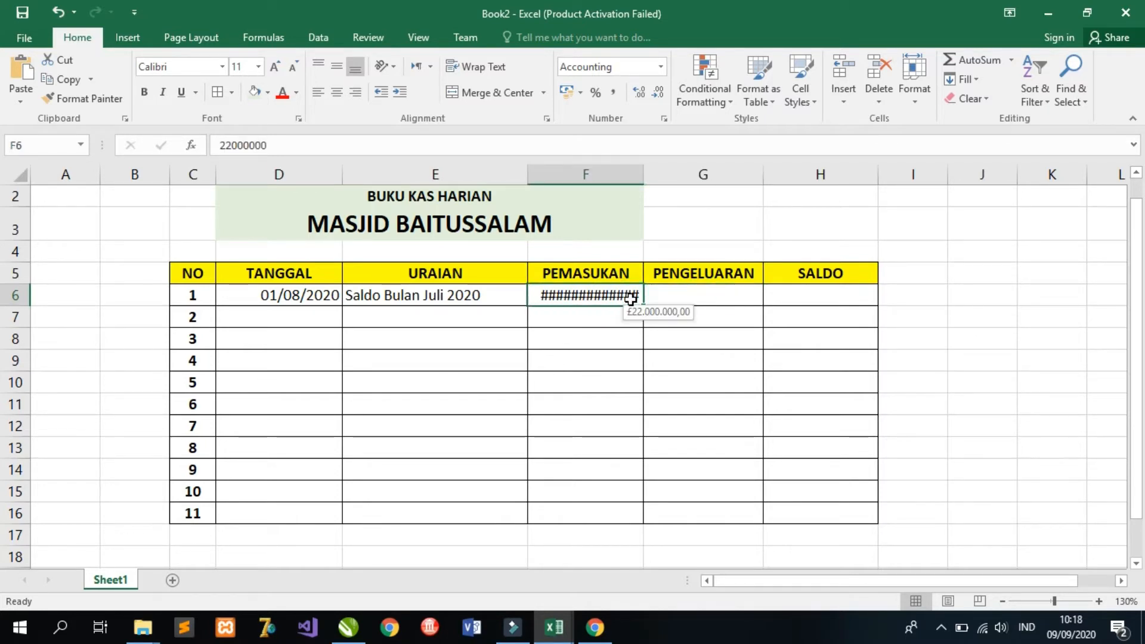
pyautogui.press('Delete')
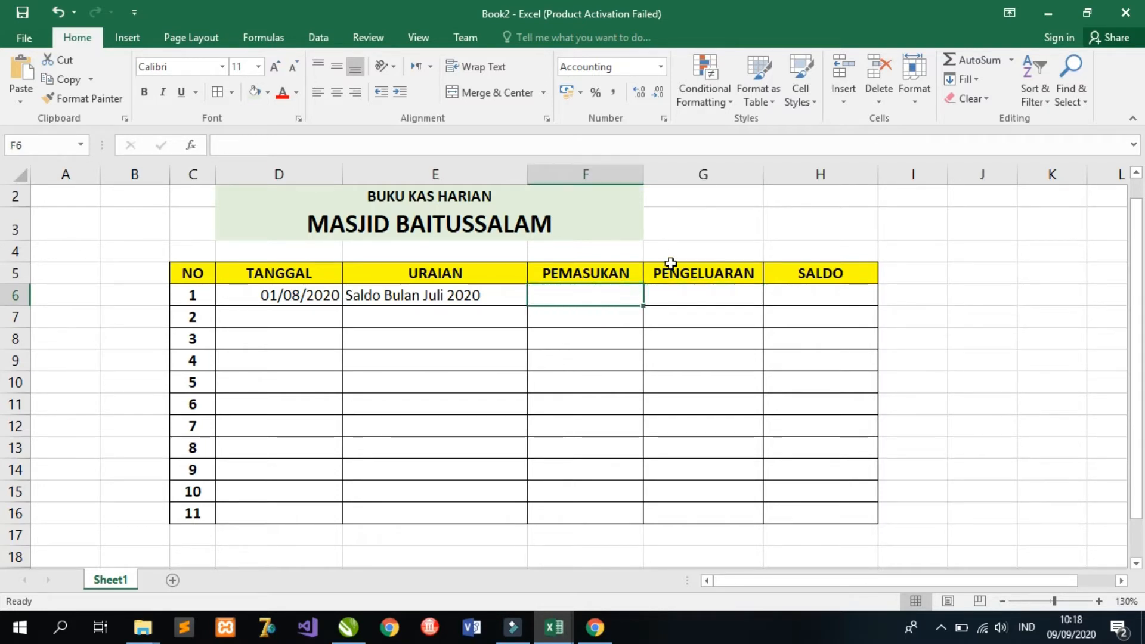
# - Apply the Currency number format to the PEMASUKAN, PENGELUARAN and SALDO cells F6:H16
pyautogui.click(667, 297)
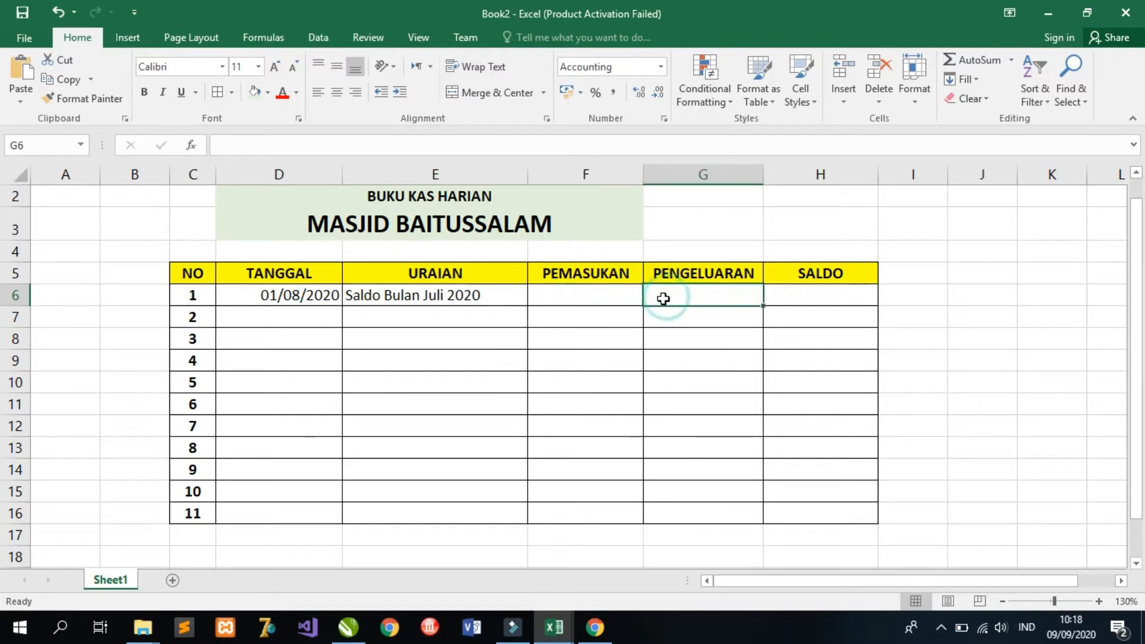
pyautogui.click(610, 305)
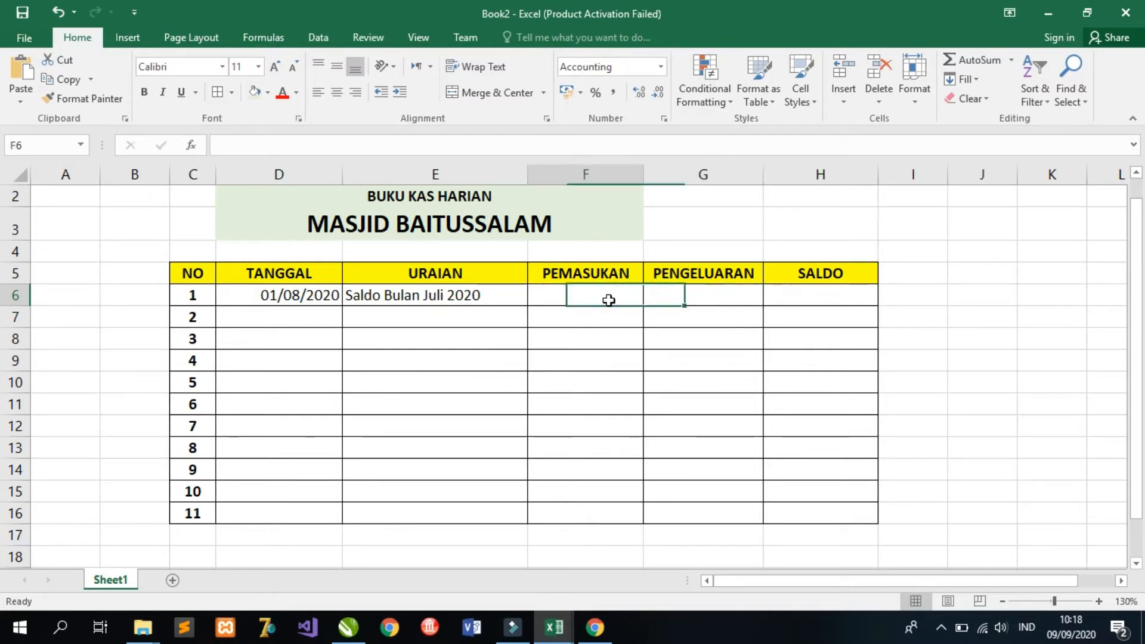
pyautogui.moveTo(583, 296); pyautogui.dragTo(790, 511)
pyautogui.click(656, 65)
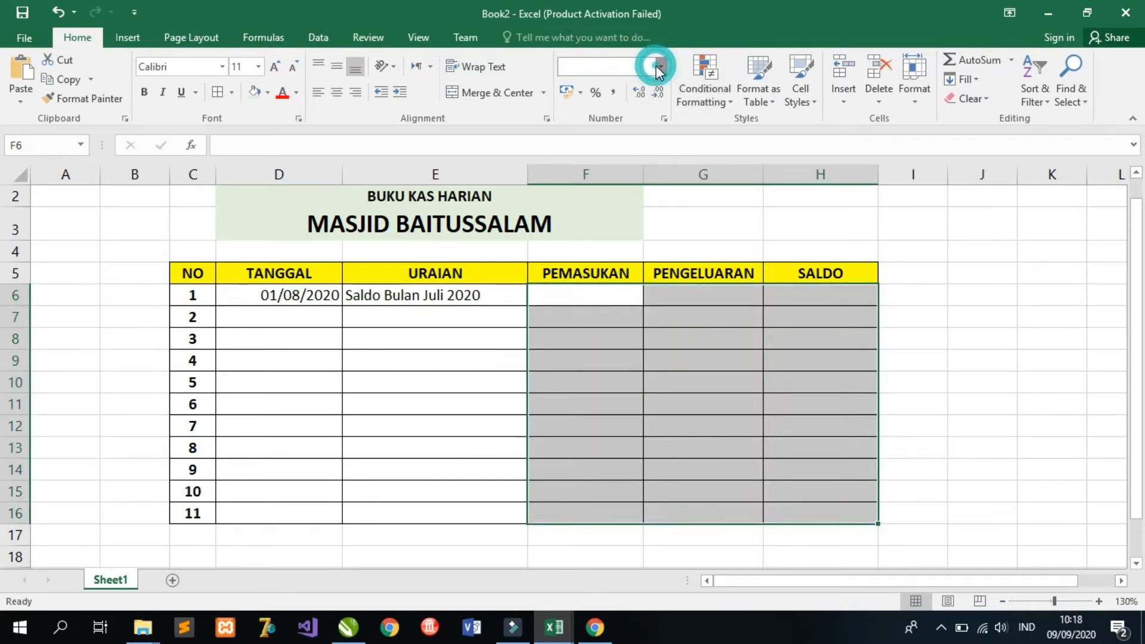
pyautogui.click(646, 170)
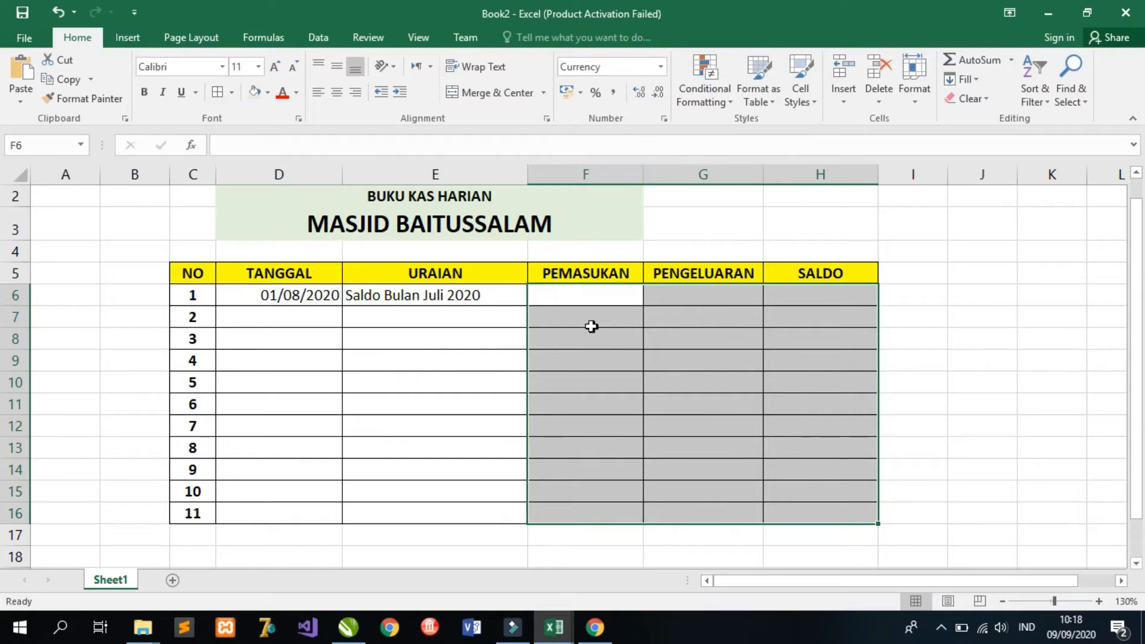
# - Enter the opening income amount 22000000 in F6 under PEMASUKAN
pyautogui.click(596, 297)
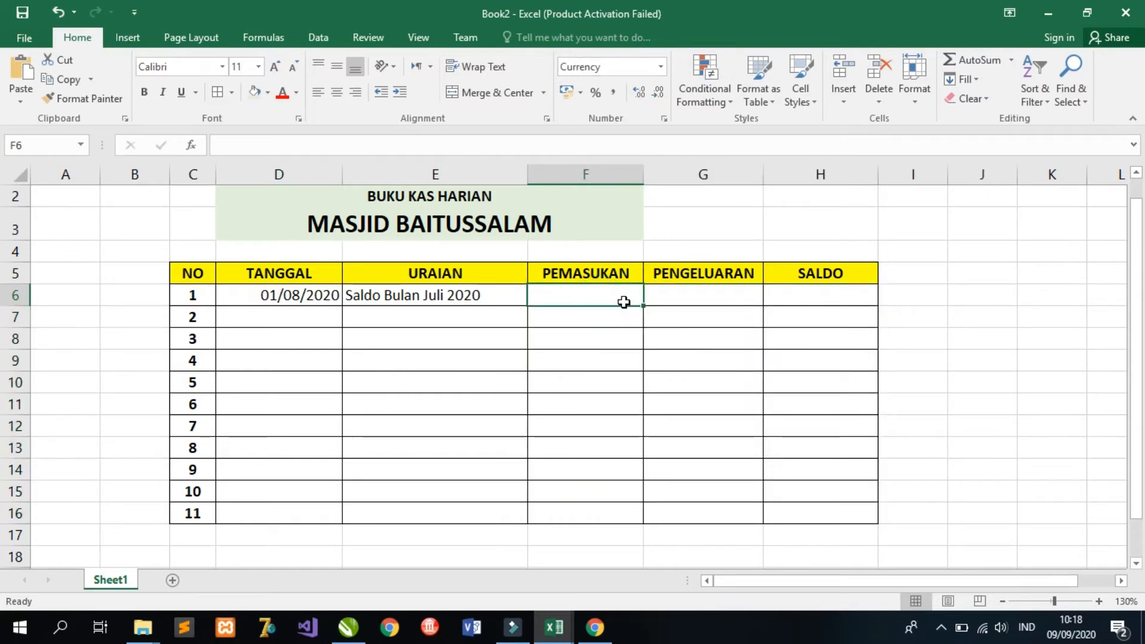
pyautogui.click(622, 301)
pyautogui.write('200')
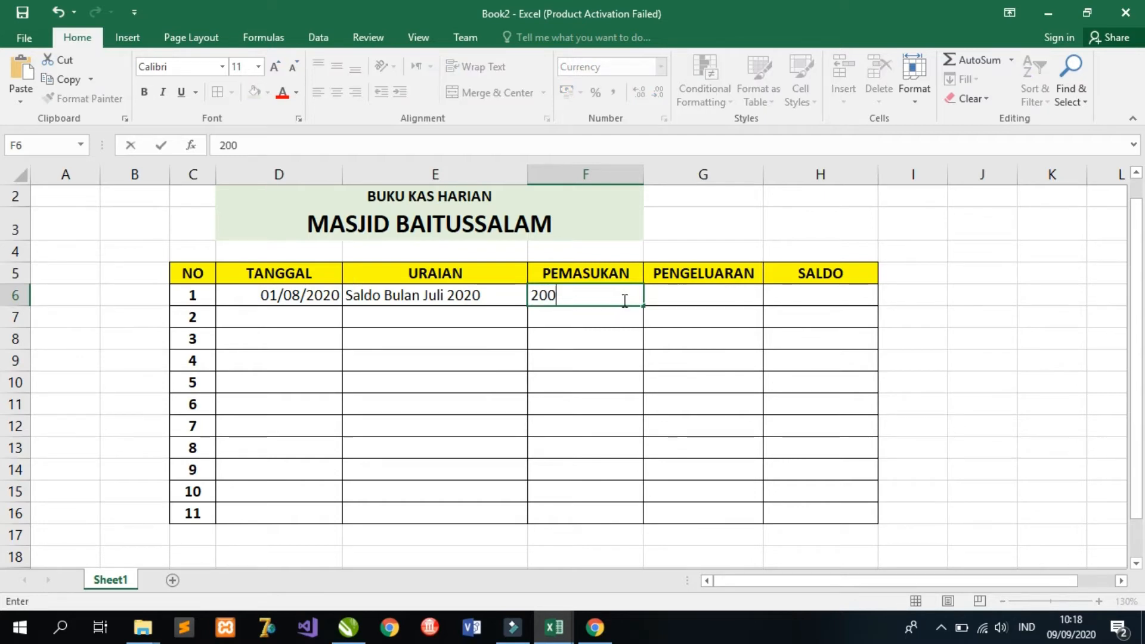
pyautogui.press('BackSpace')
pyautogui.press('BackSpace')
pyautogui.write('2000000')
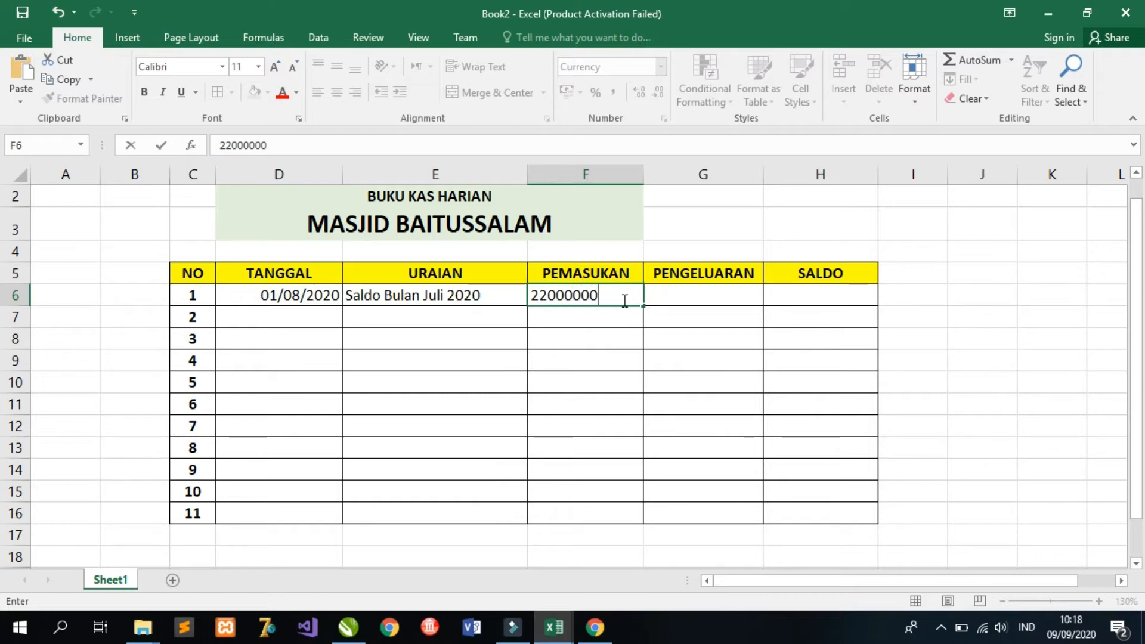
pyautogui.click(718, 304)
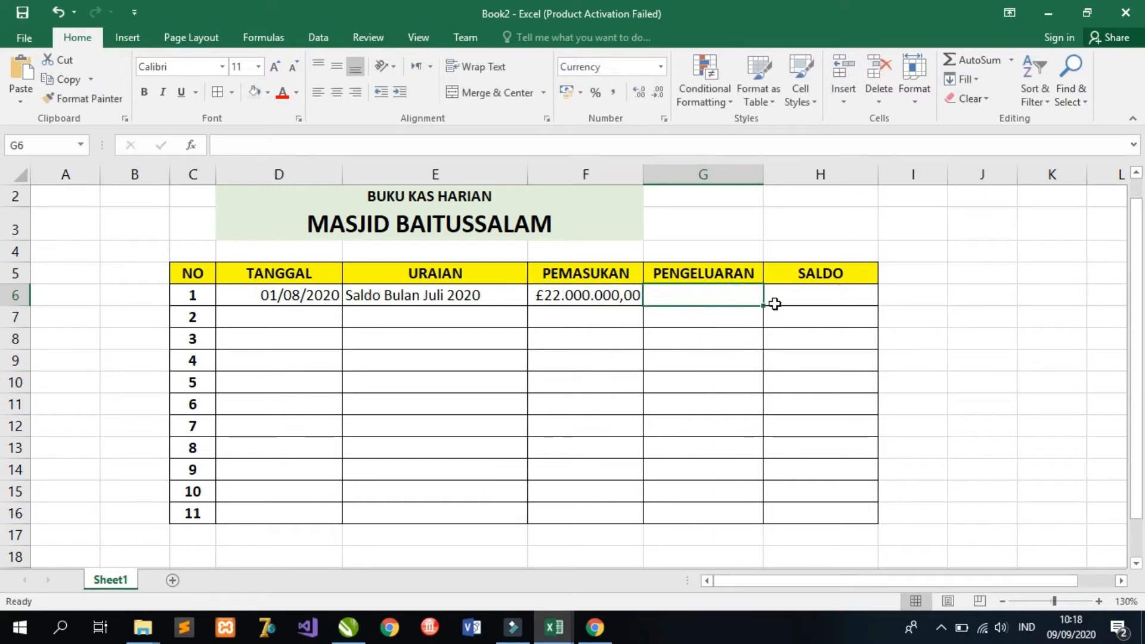
# - Enter the formula =F6 in H6 under SALDO to carry over the opening income
pyautogui.click(814, 293)
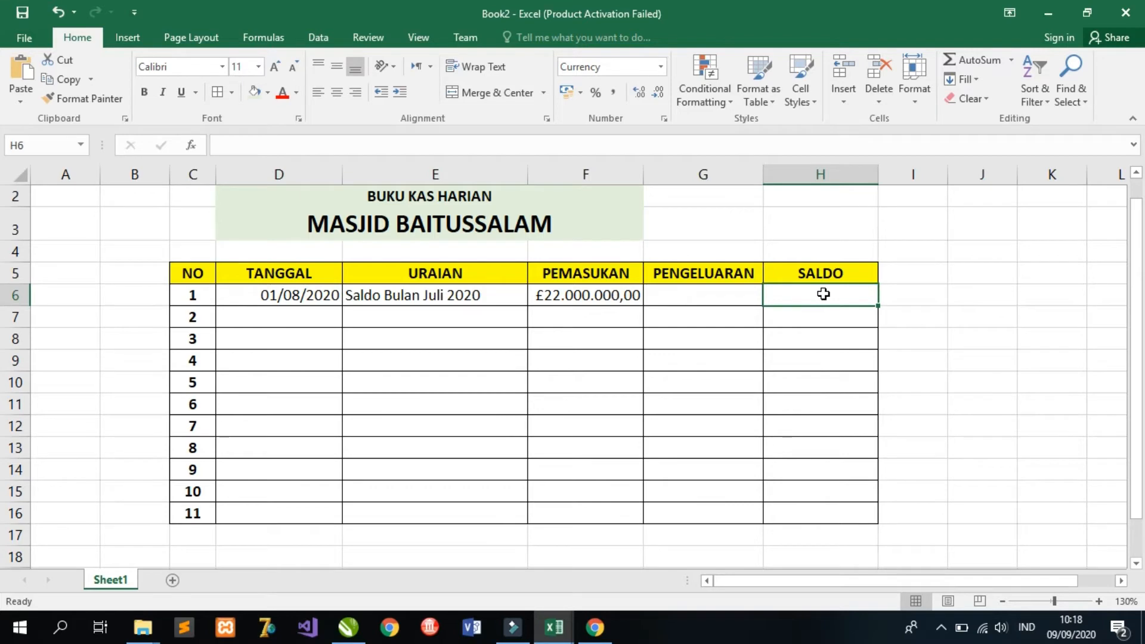
pyautogui.write('=')
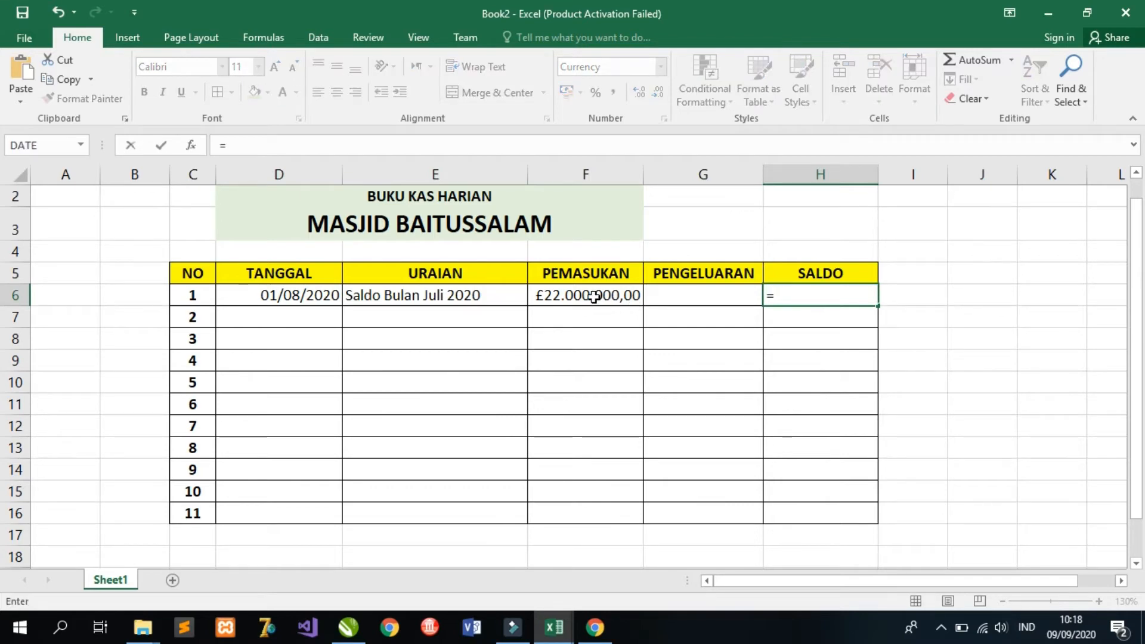
pyautogui.click(594, 297)
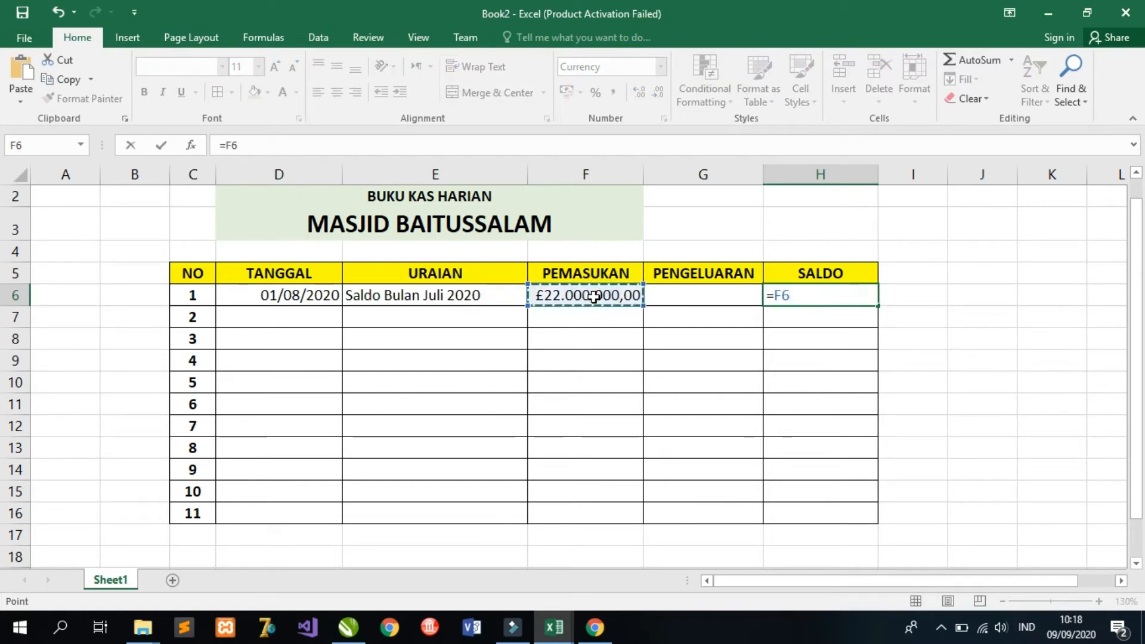
pyautogui.press('Return')
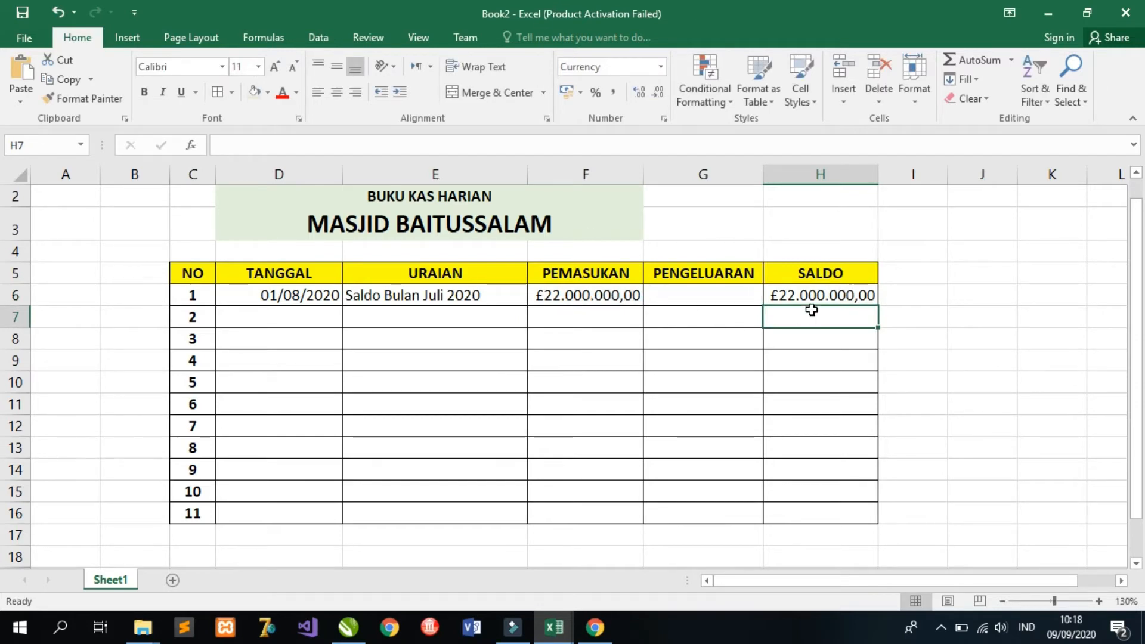
# - Format F6:H16 as Currency with the Rp Indonesian symbol and 0 decimal places
pyautogui.click(603, 296)
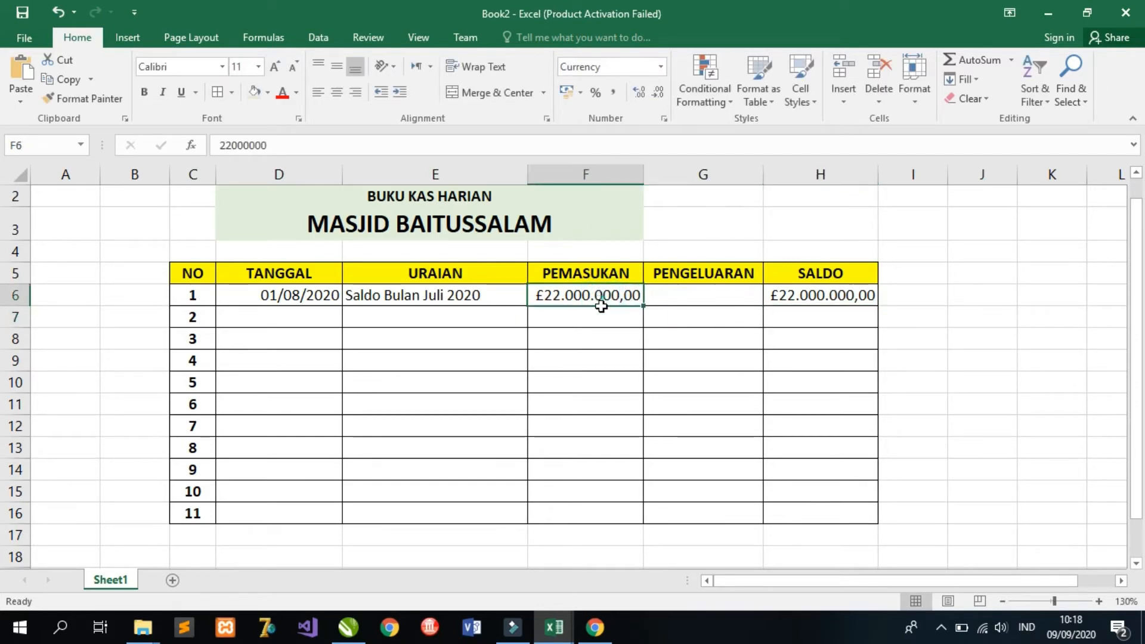
pyautogui.moveTo(601, 306); pyautogui.dragTo(584, 469)
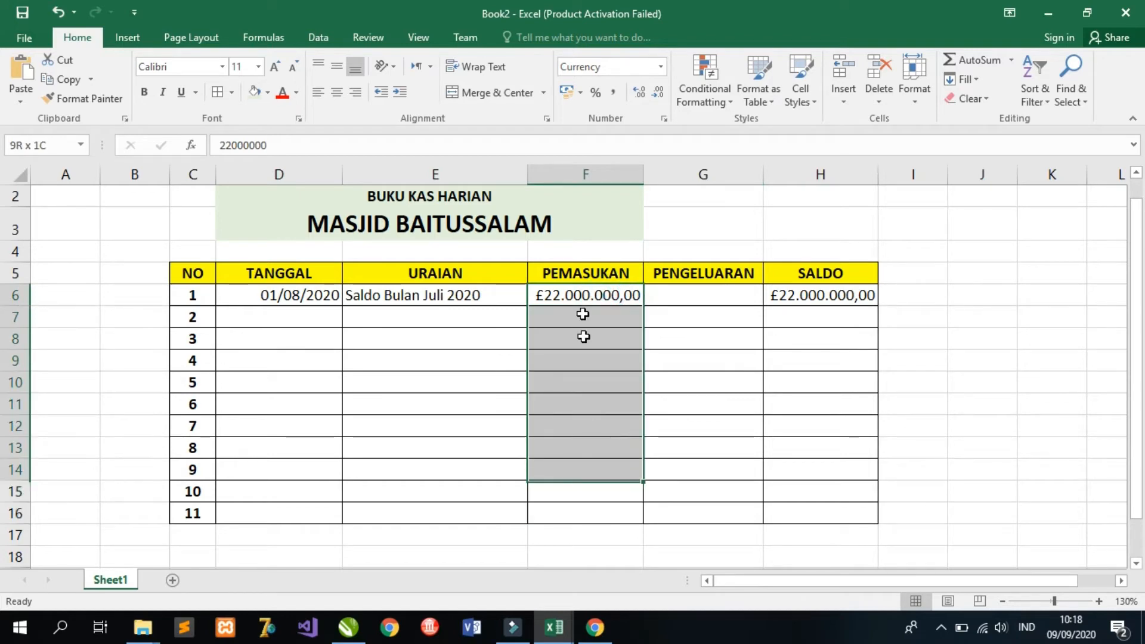
pyautogui.moveTo(583, 314); pyautogui.dragTo(838, 522)
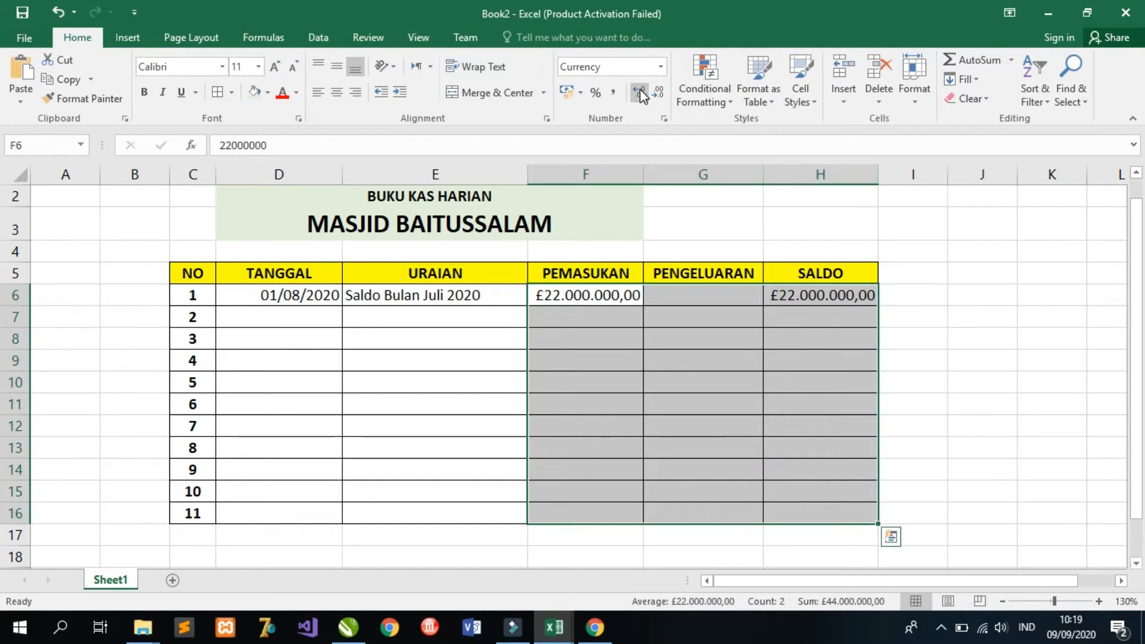
pyautogui.click(661, 66)
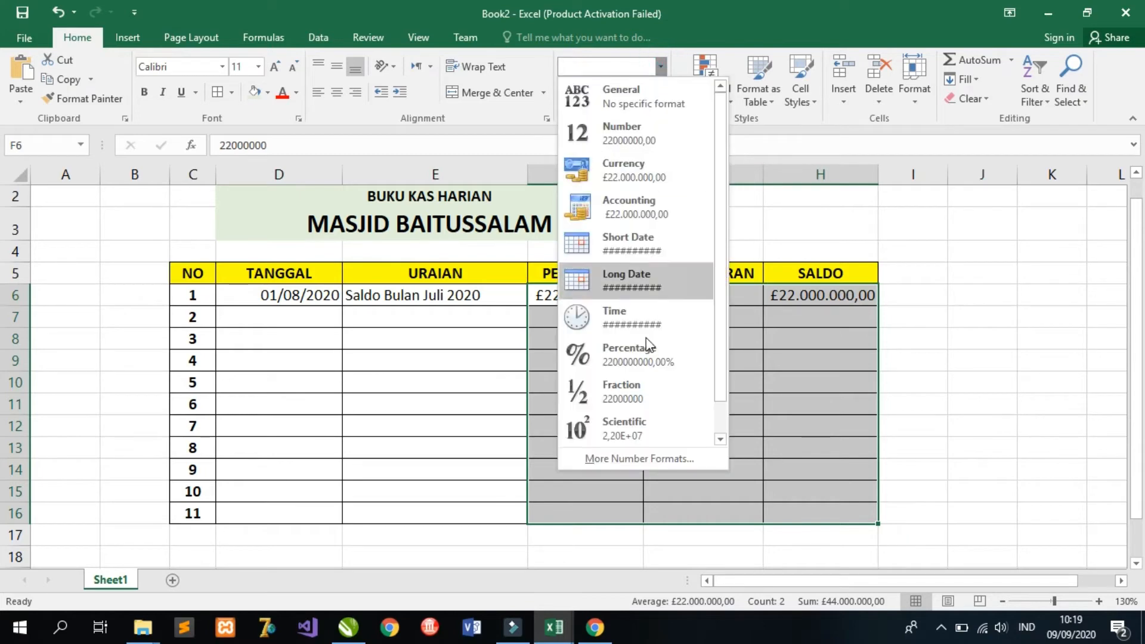
pyautogui.click(642, 455)
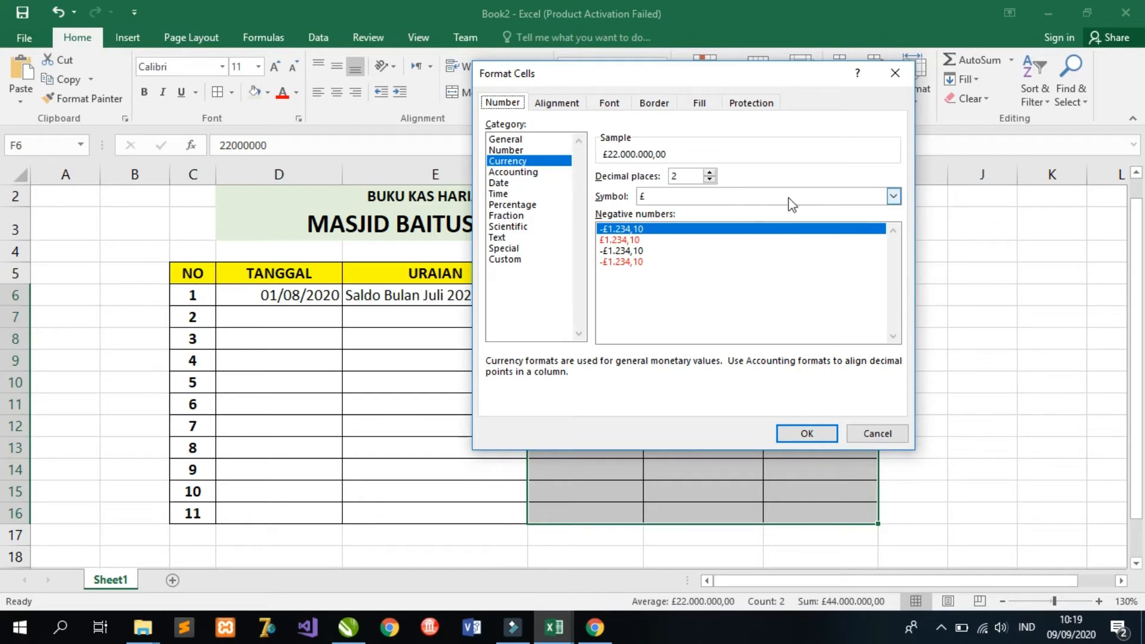
pyautogui.click(894, 197)
pyautogui.moveTo(897, 232); pyautogui.dragTo(899, 252)
pyautogui.click(728, 253)
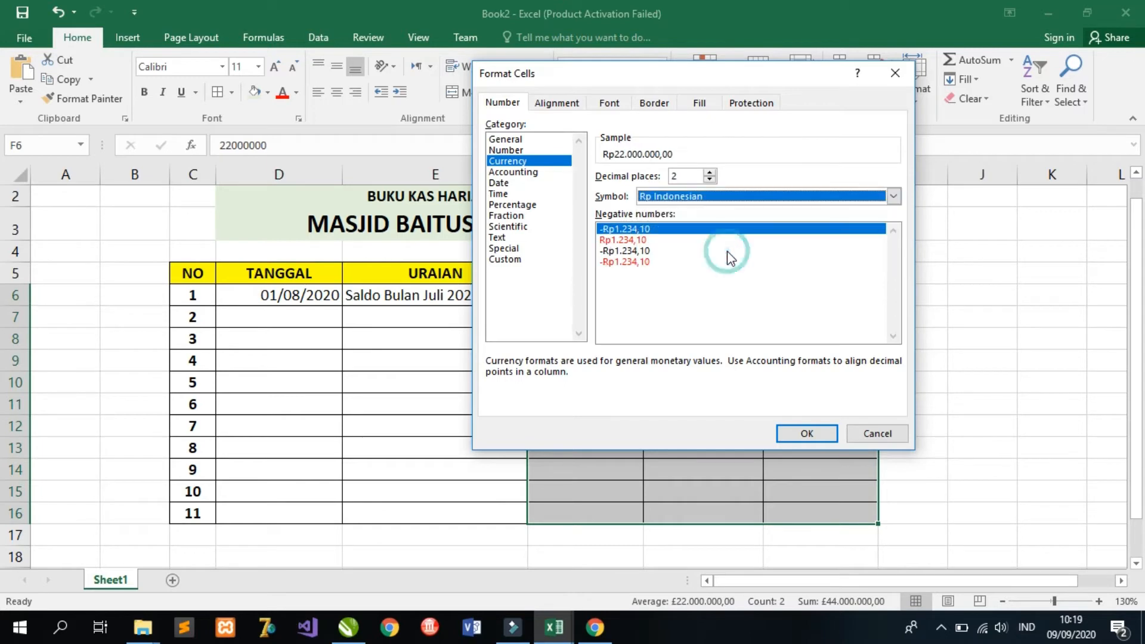
pyautogui.click(710, 179)
pyautogui.click(710, 178)
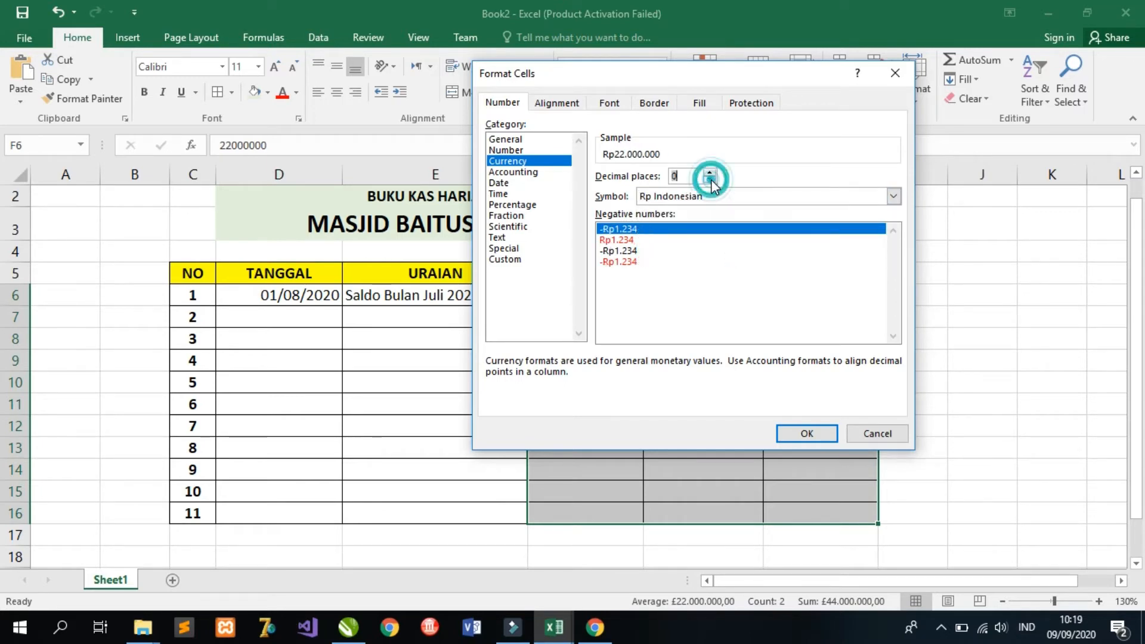
pyautogui.click(806, 434)
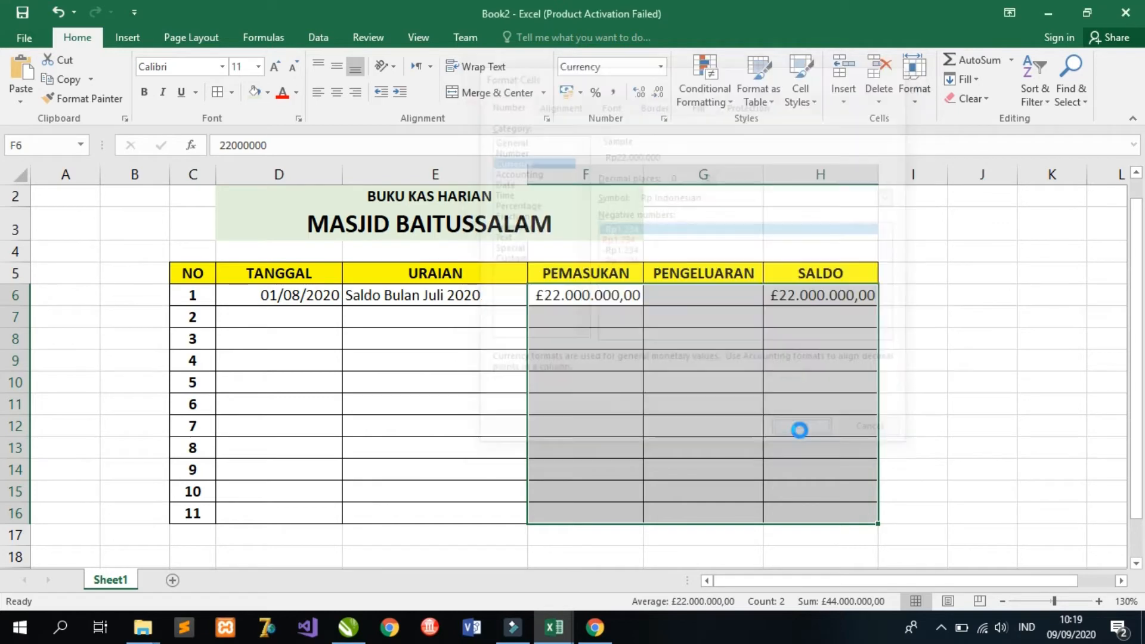
pyautogui.click(818, 337)
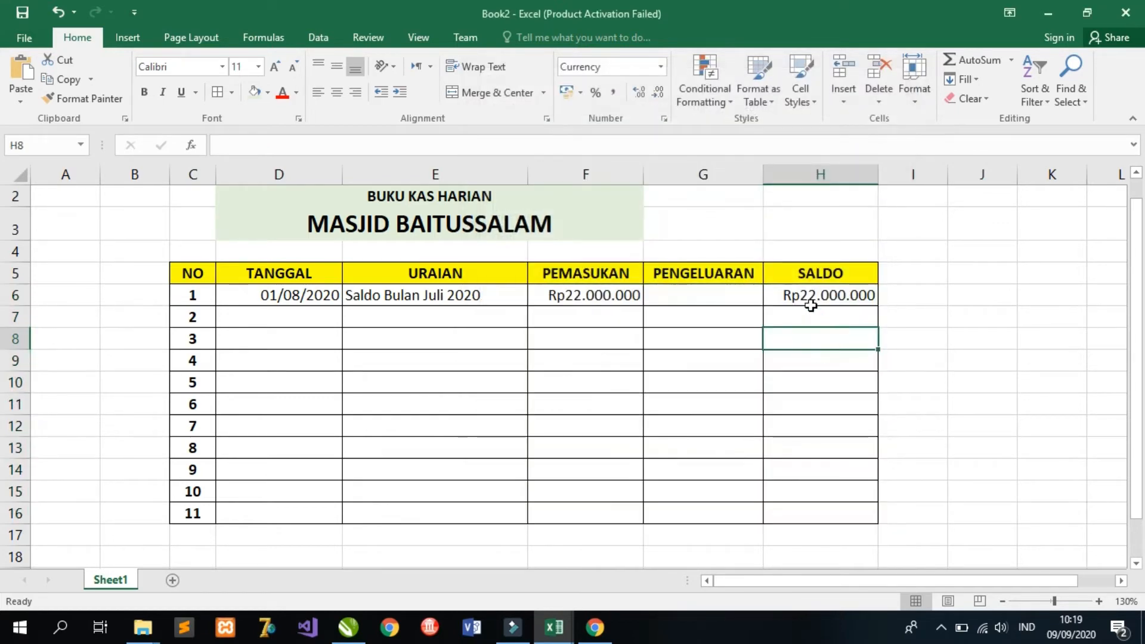
# - Make the amount cells F6:H16 bold and left-aligned
pyautogui.click(812, 298)
pyautogui.click(574, 296)
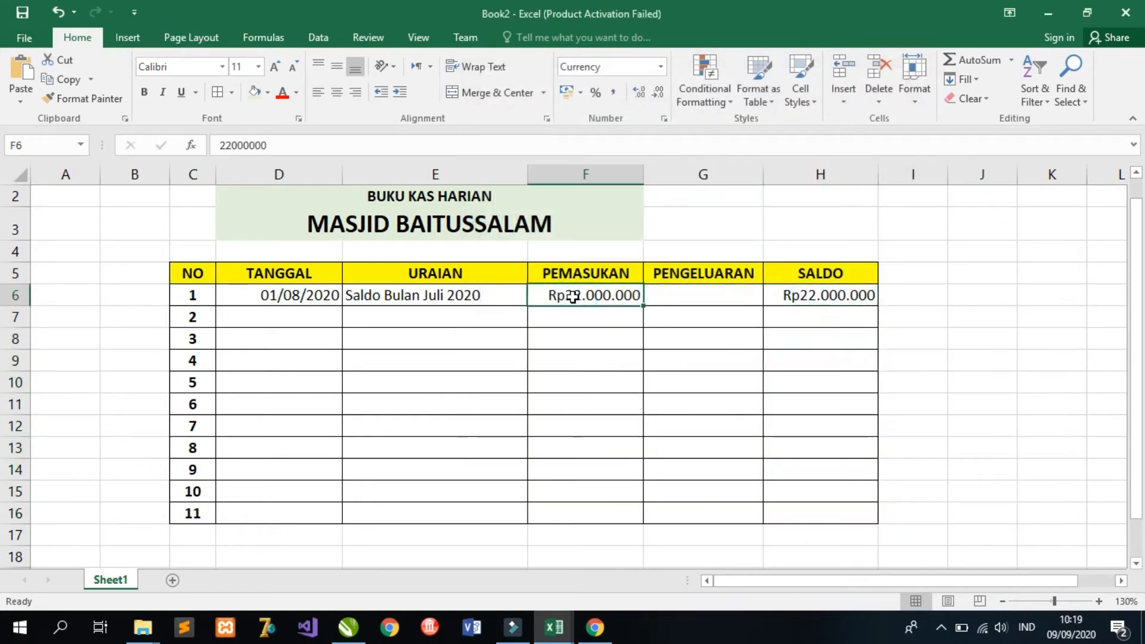
pyautogui.moveTo(572, 296); pyautogui.dragTo(794, 508)
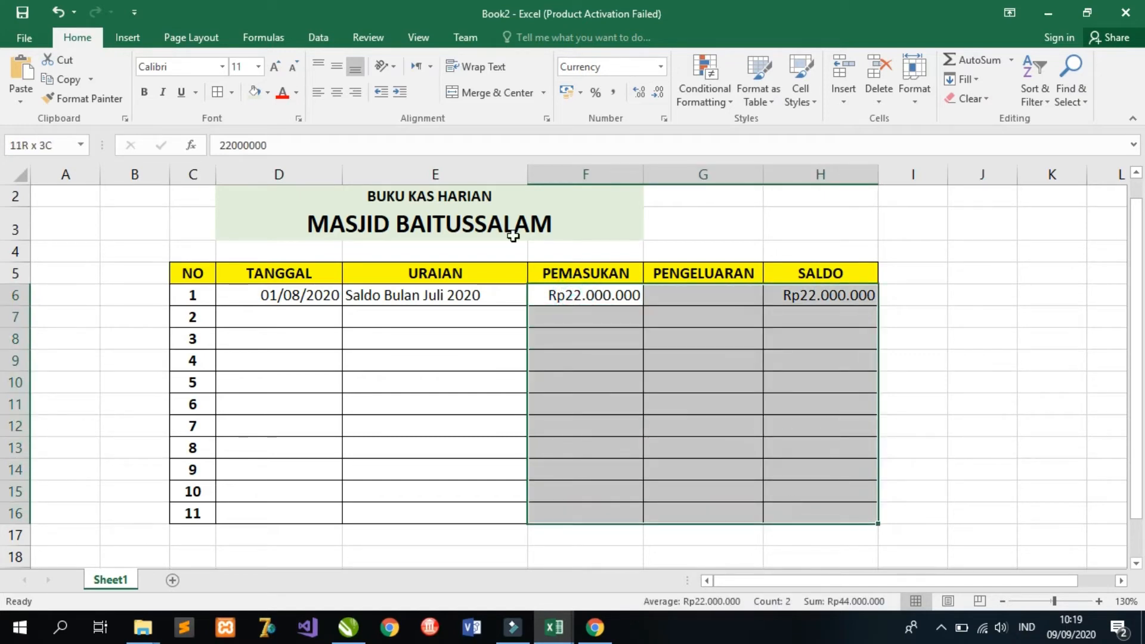
pyautogui.click(144, 93)
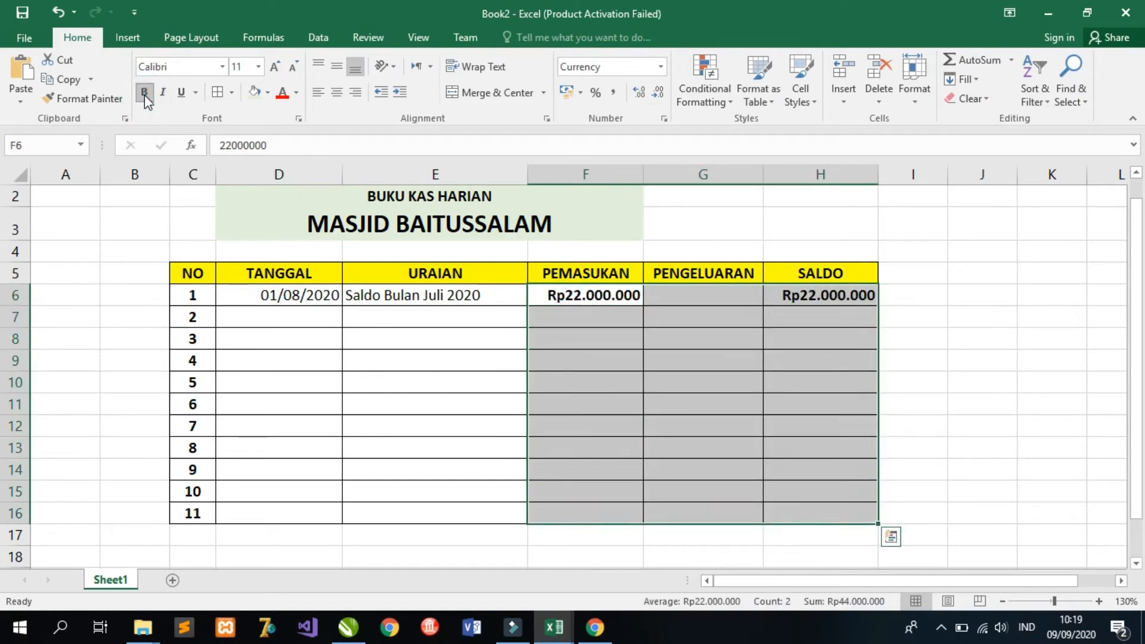
pyautogui.click(319, 92)
pyautogui.click(798, 300)
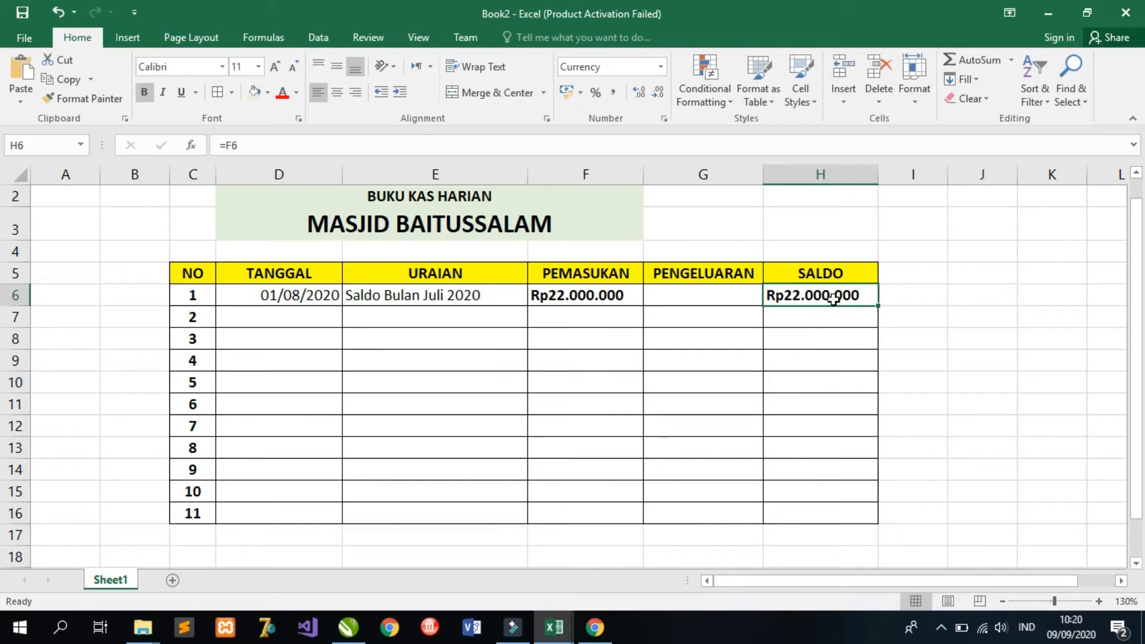
# - Enter the date 02/08/2020 in D7 and the description "Pembayaran Listrik" in E7 for entry number 2
pyautogui.click(300, 316)
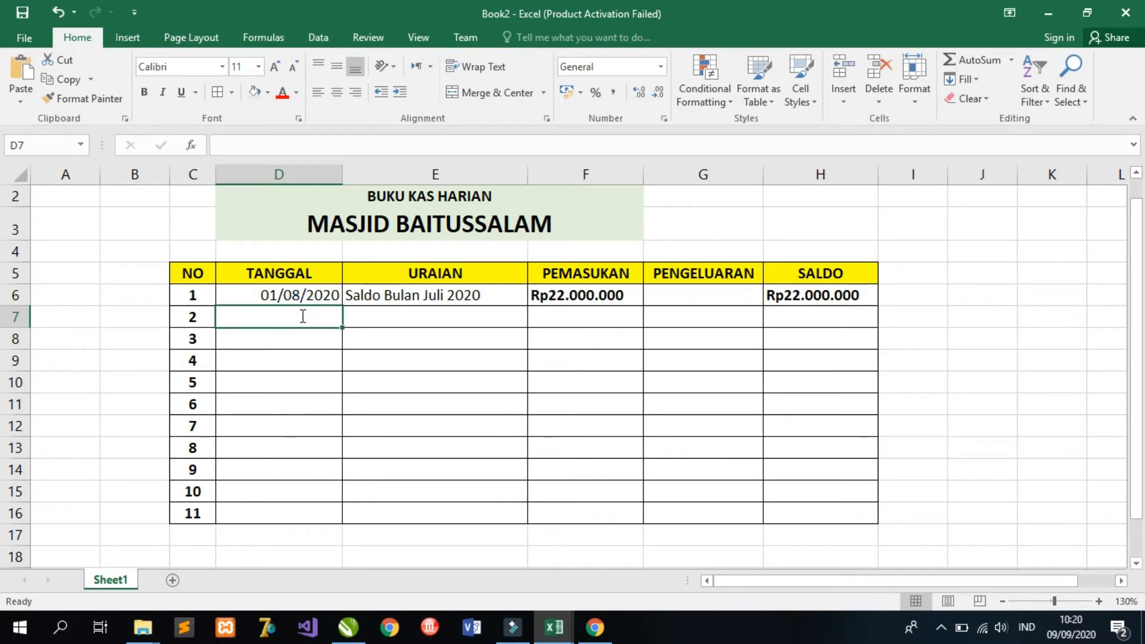
pyautogui.write('02/08')
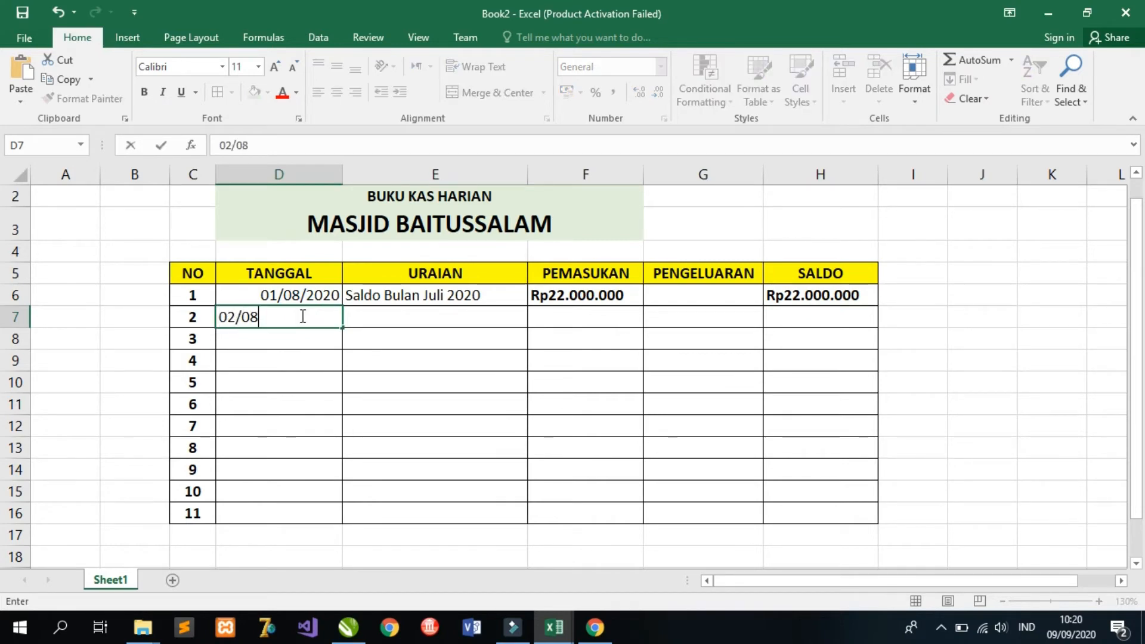
pyautogui.write('/2020')
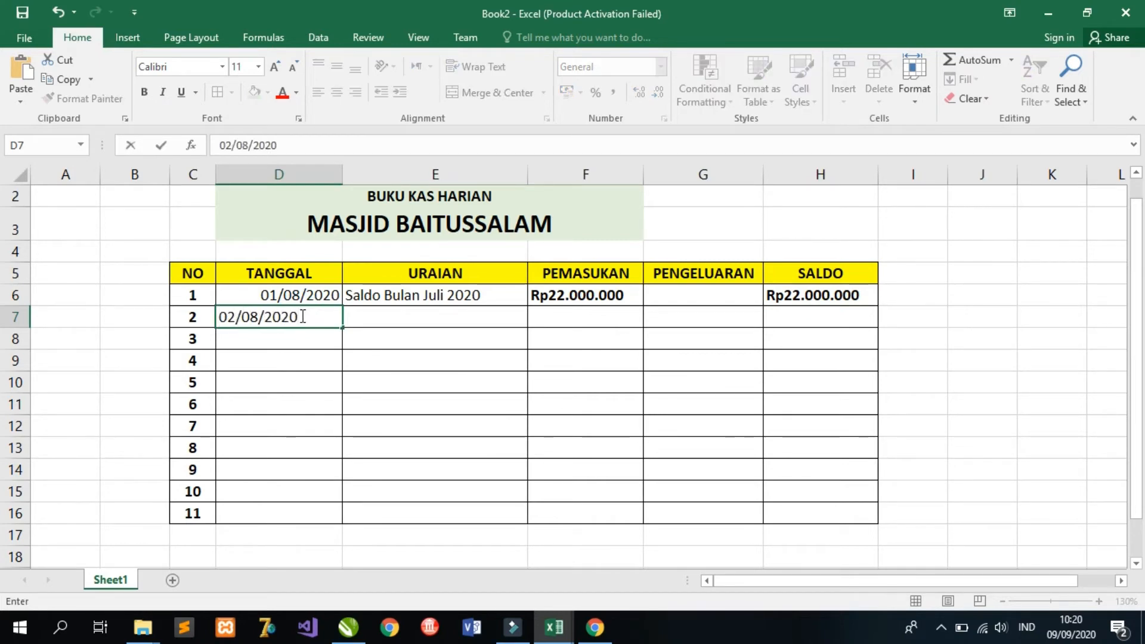
pyautogui.press('Return')
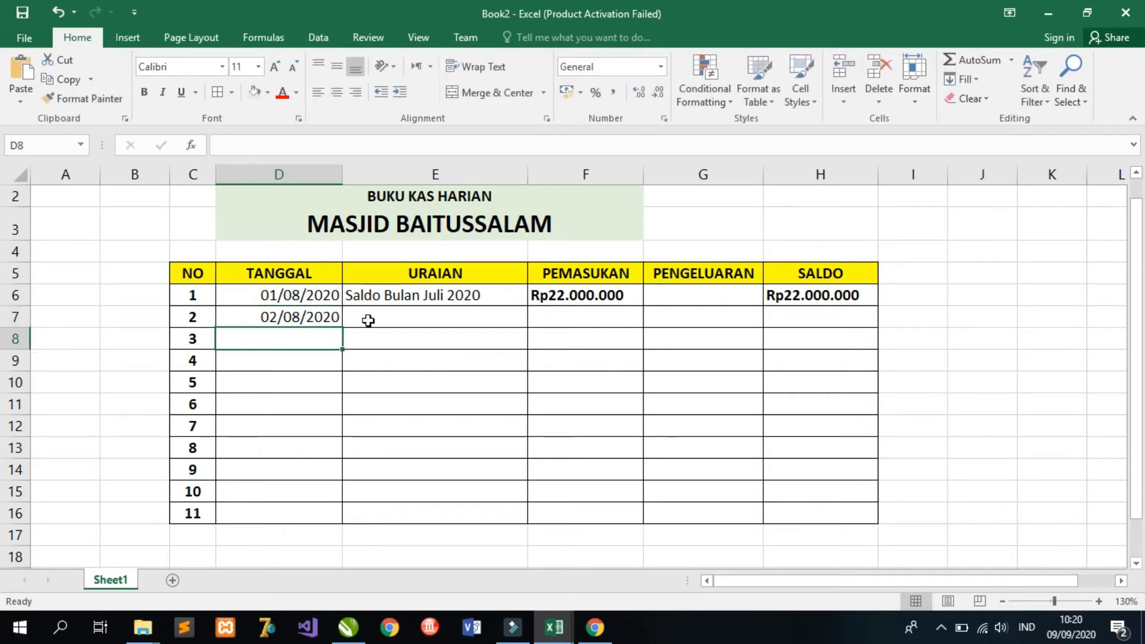
pyautogui.click(369, 321)
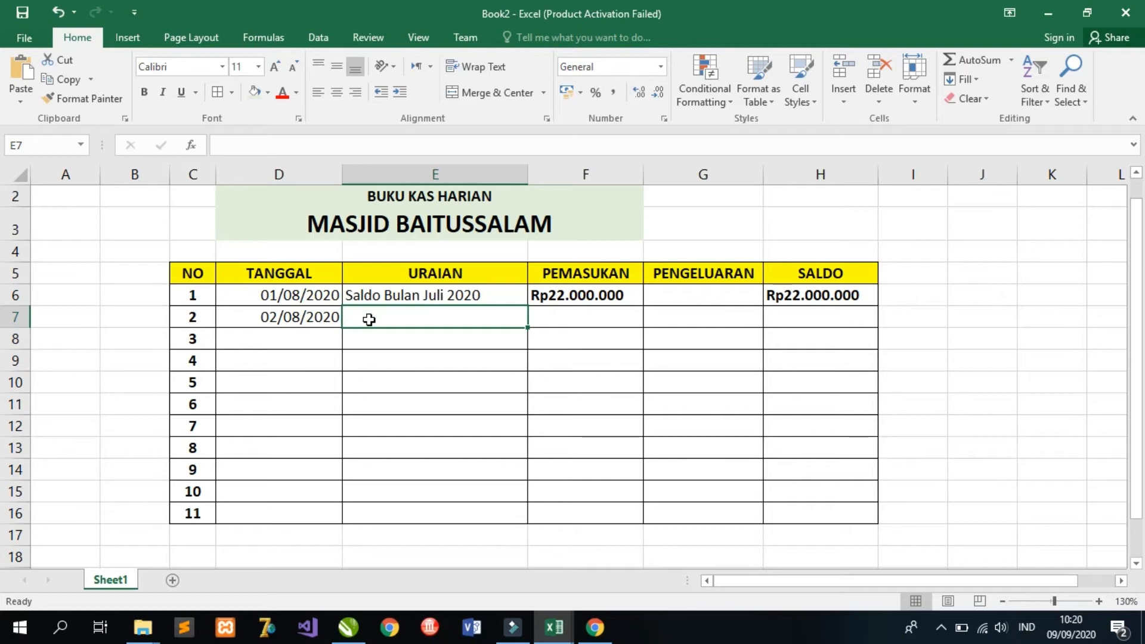
pyautogui.write('Pembayaran')
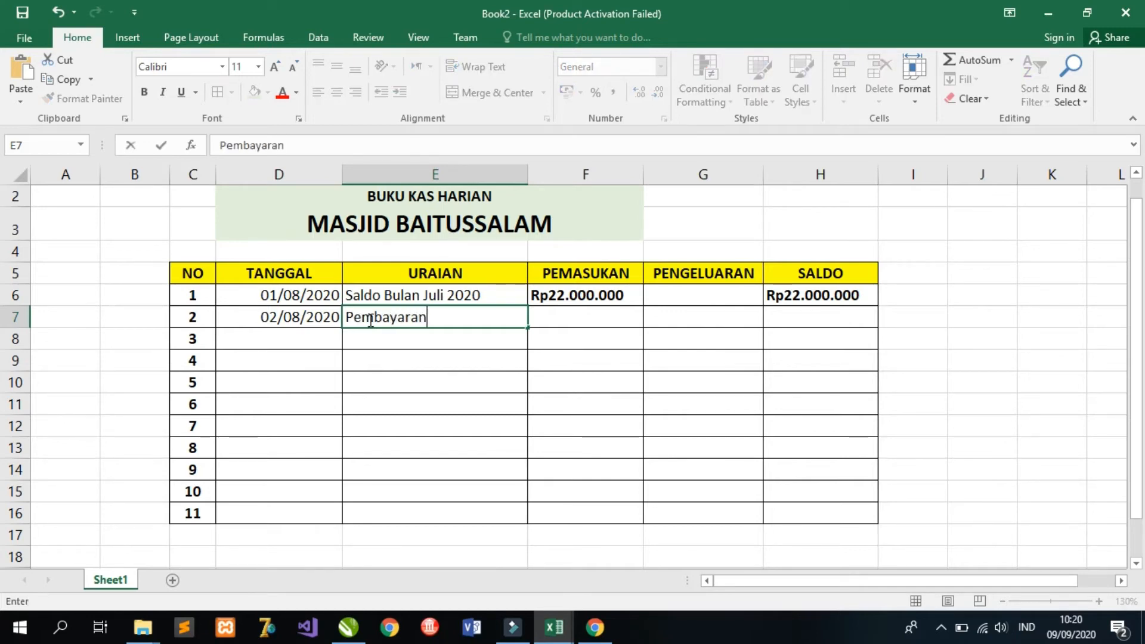
pyautogui.write(' Listr')
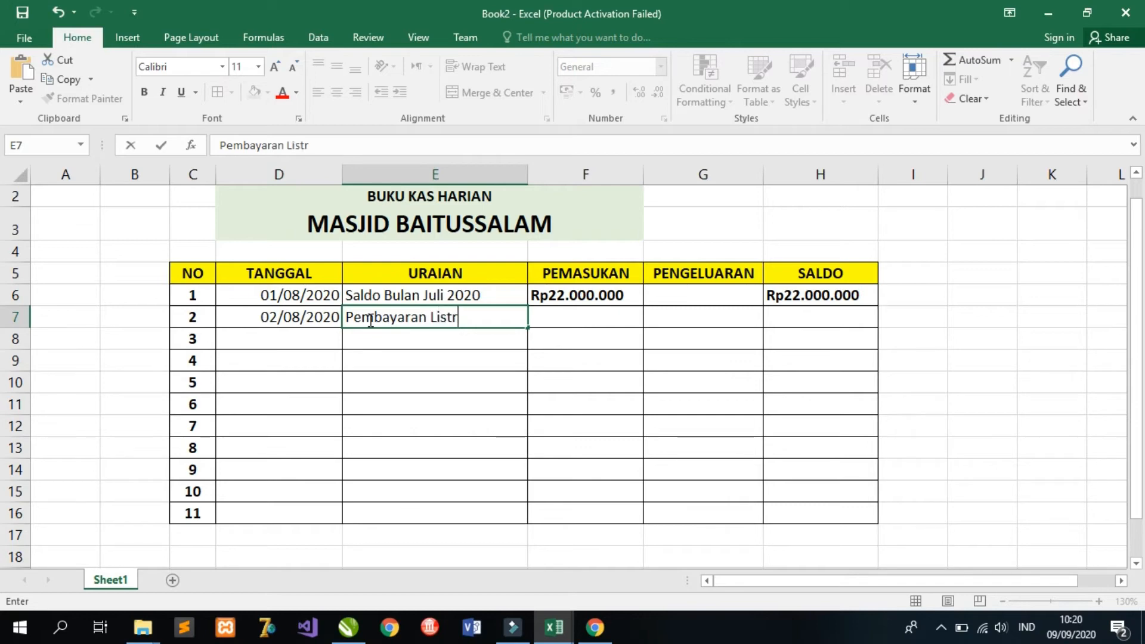
pyautogui.write('ik')
pyautogui.click(567, 325)
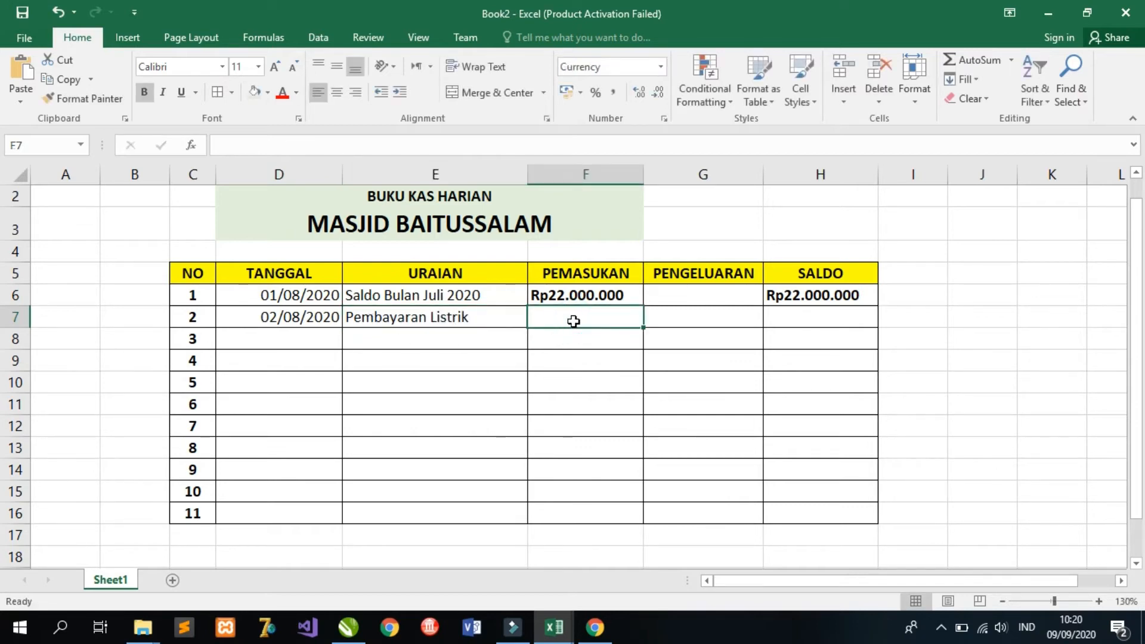
pyautogui.write('45000')
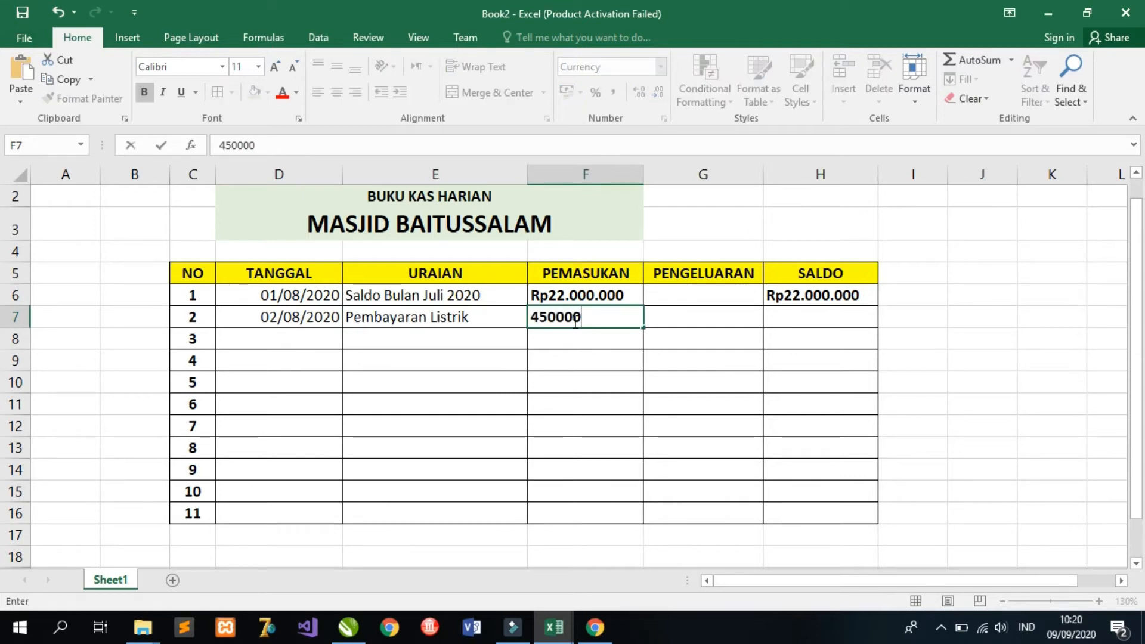
pyautogui.write('0')
pyautogui.press('BackSpace')
pyautogui.press('BackSpace')
pyautogui.press('BackSpace')
pyautogui.press('BackSpace')
pyautogui.press('BackSpace')
pyautogui.press('BackSpace')
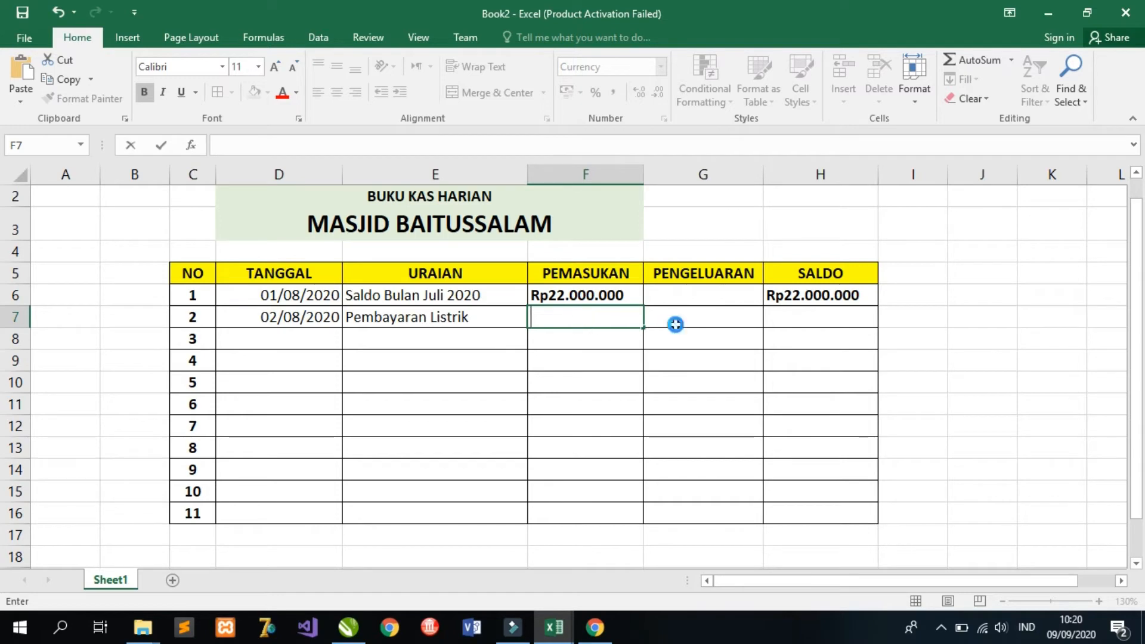
# - Enter the electricity expense 450000 in G7 under PENGELUARAN
pyautogui.click(675, 324)
pyautogui.write('4.500.')
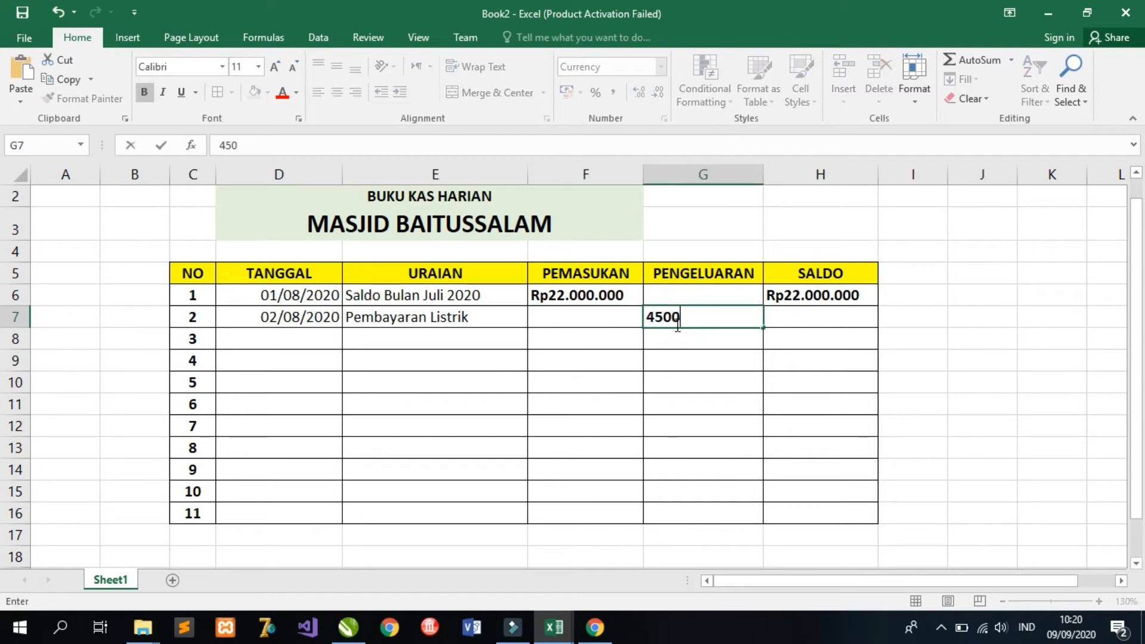
pyautogui.write('00000')
pyautogui.press('Return')
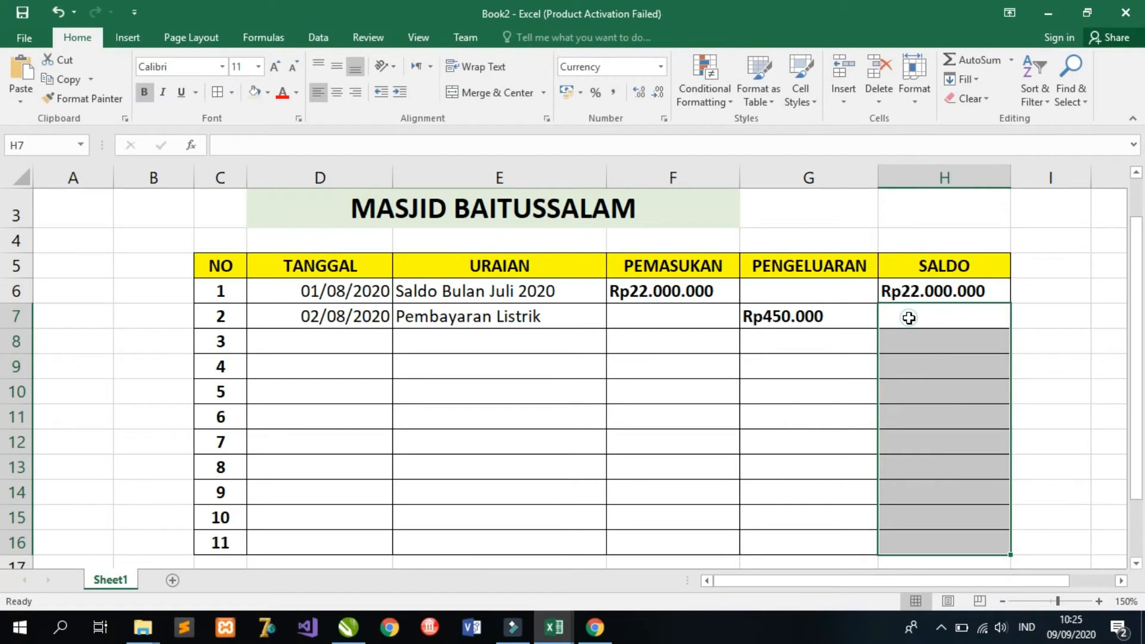
# - Enter the running balance formula =H6+F7-G7 in H7 under SALDO
pyautogui.click(910, 317)
pyautogui.click(857, 320)
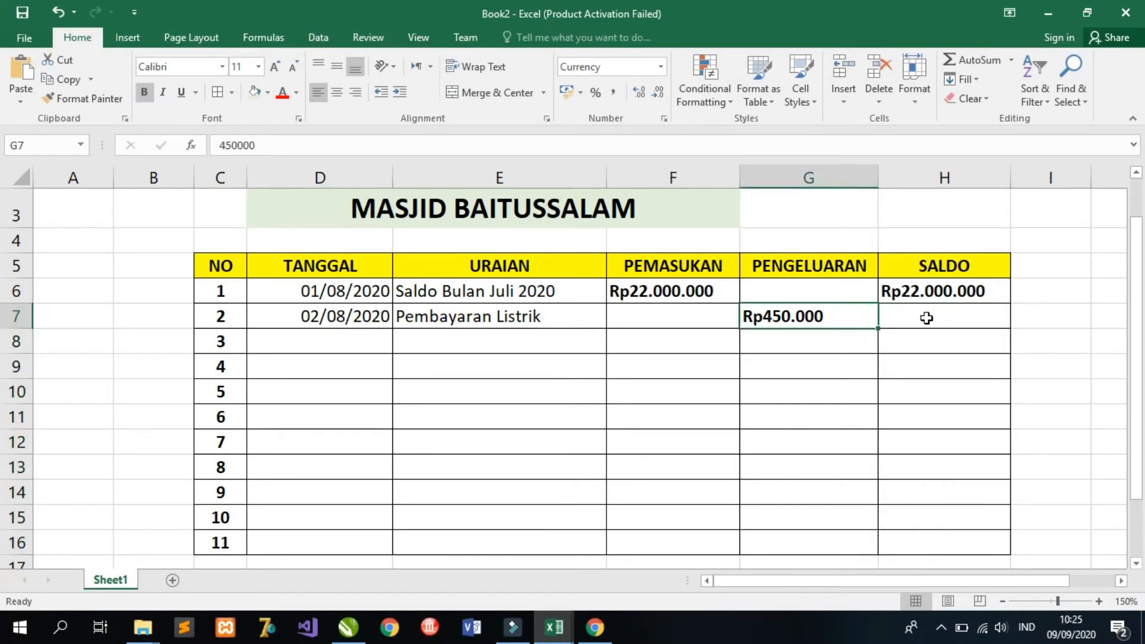
pyautogui.click(927, 316)
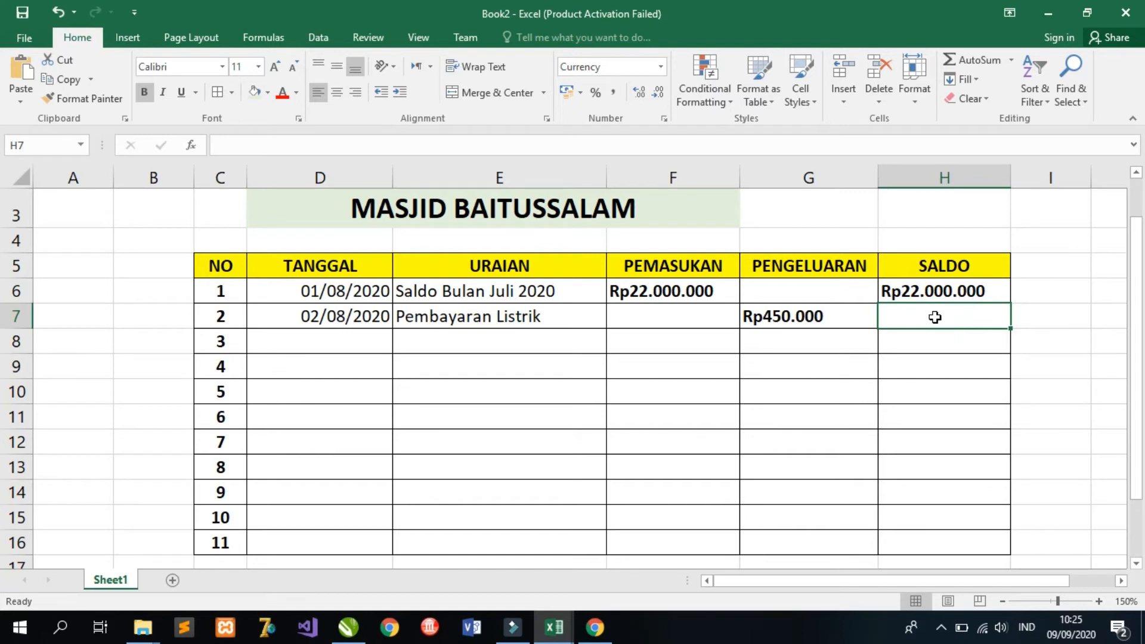
pyautogui.write('=')
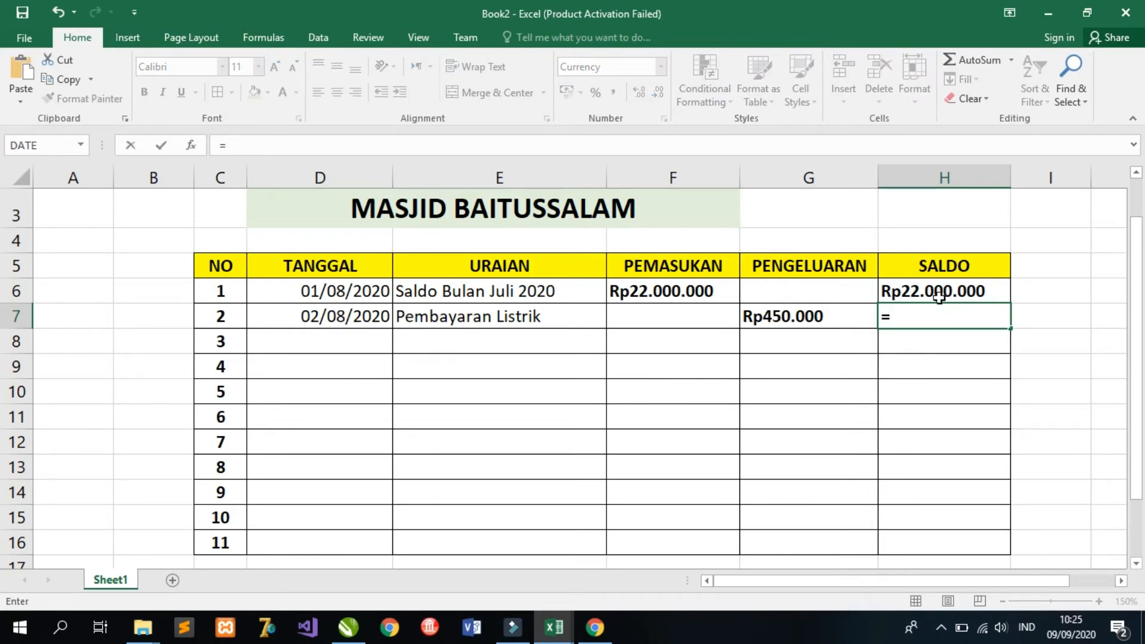
pyautogui.click(942, 291)
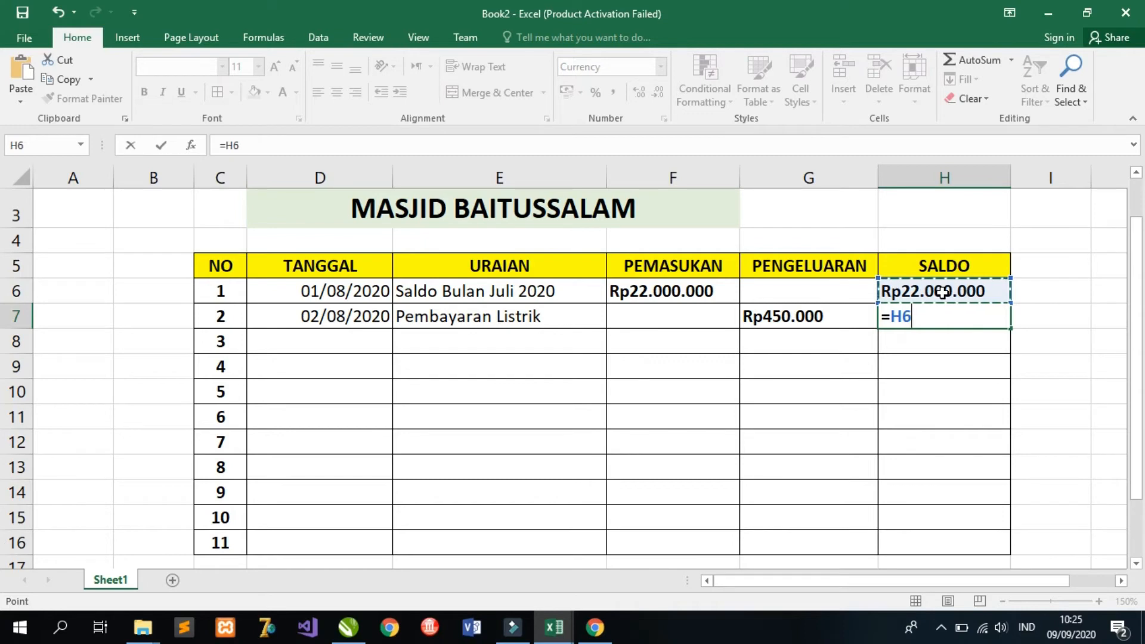
pyautogui.write('+')
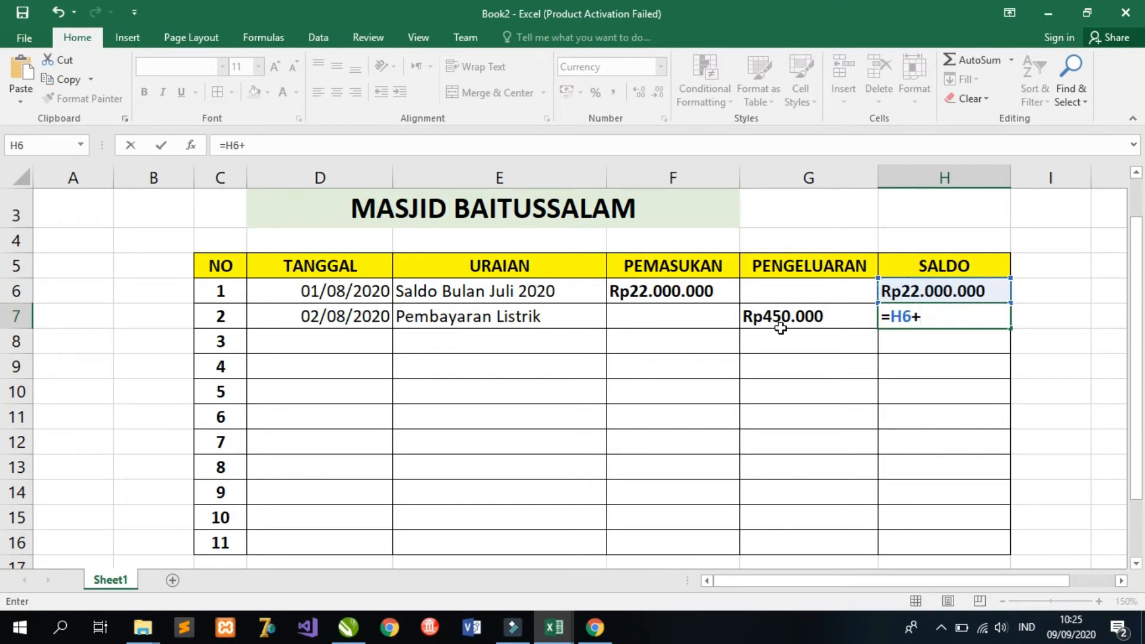
pyautogui.click(677, 321)
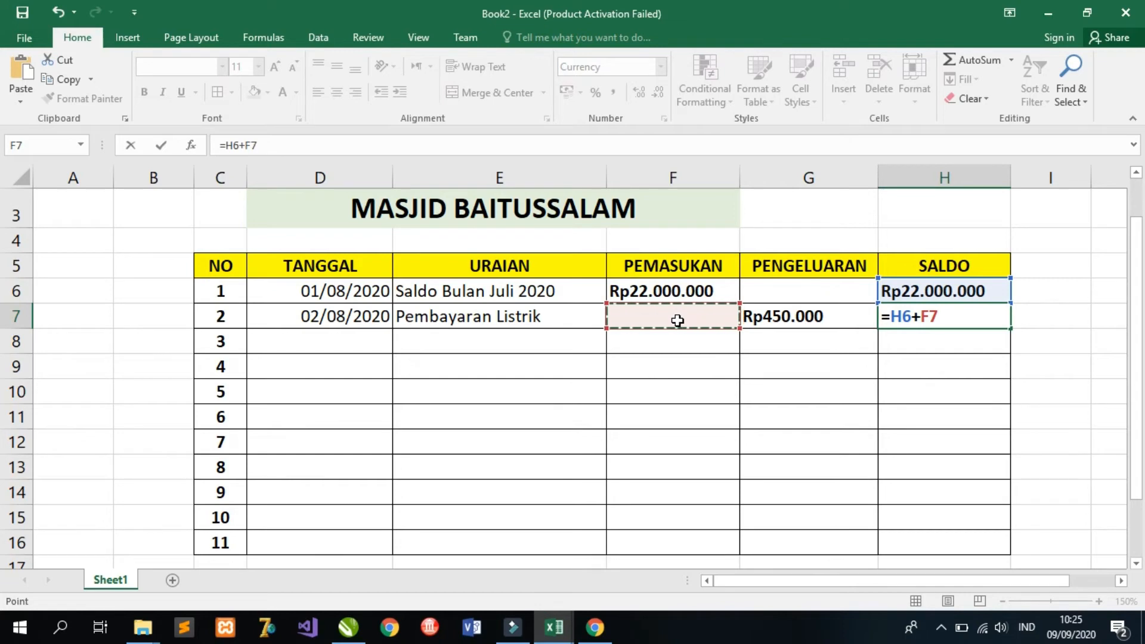
pyautogui.write('-')
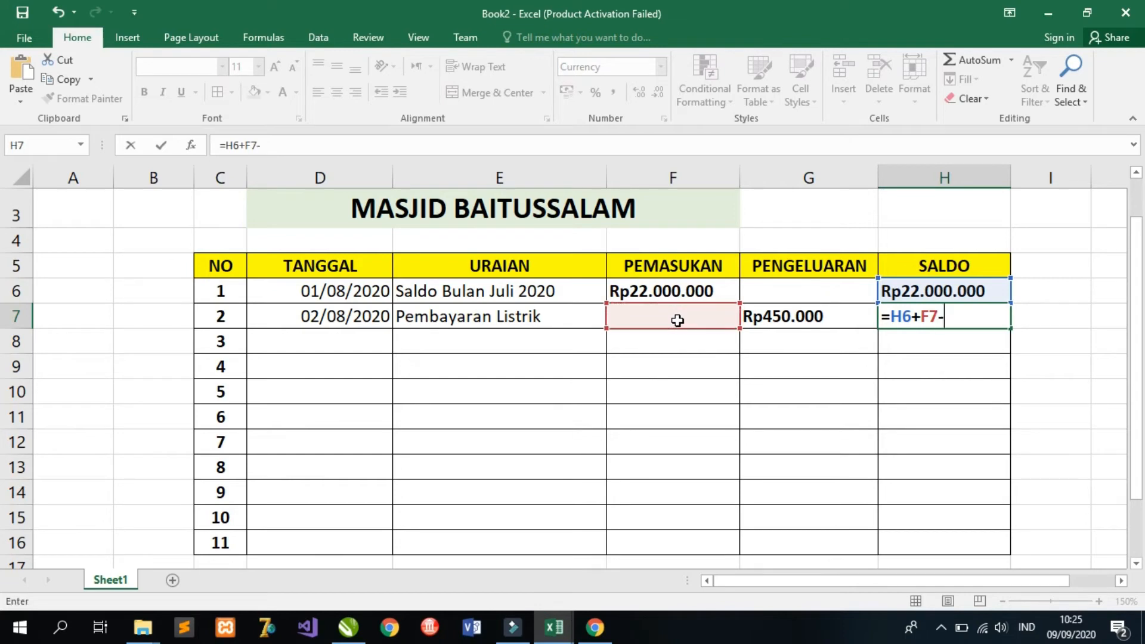
pyautogui.click(794, 318)
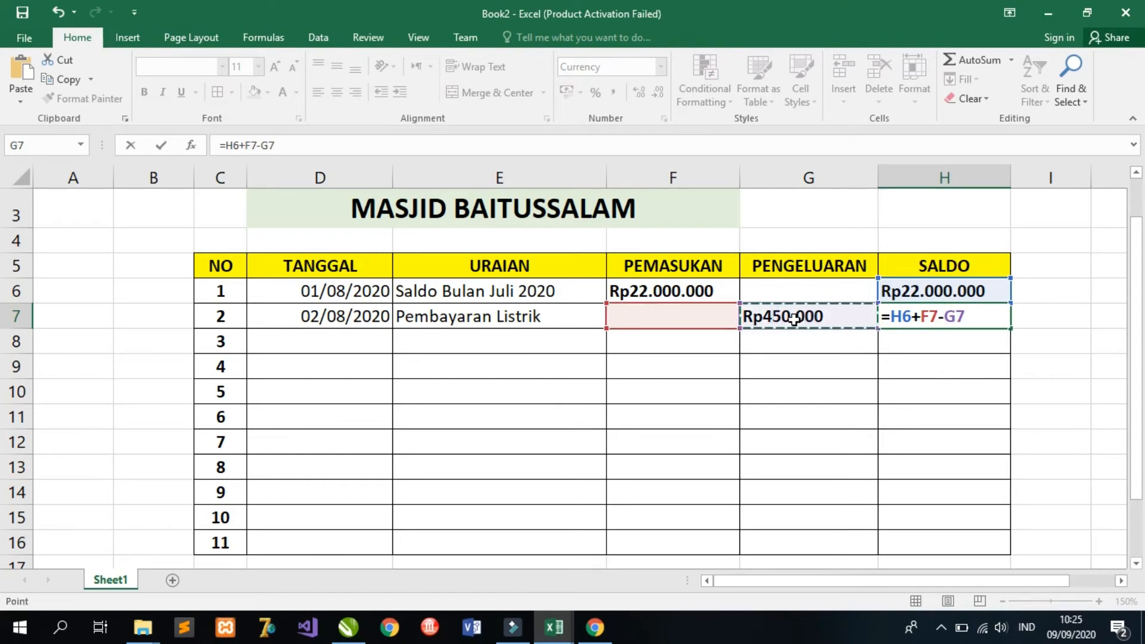
pyautogui.press('Return')
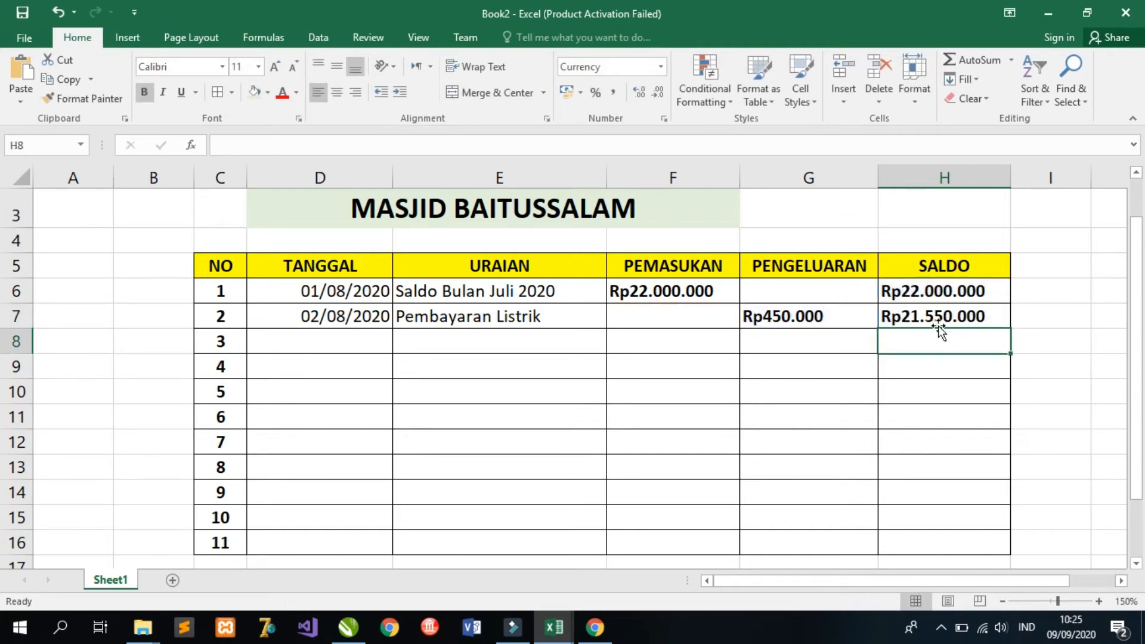
pyautogui.click(976, 316)
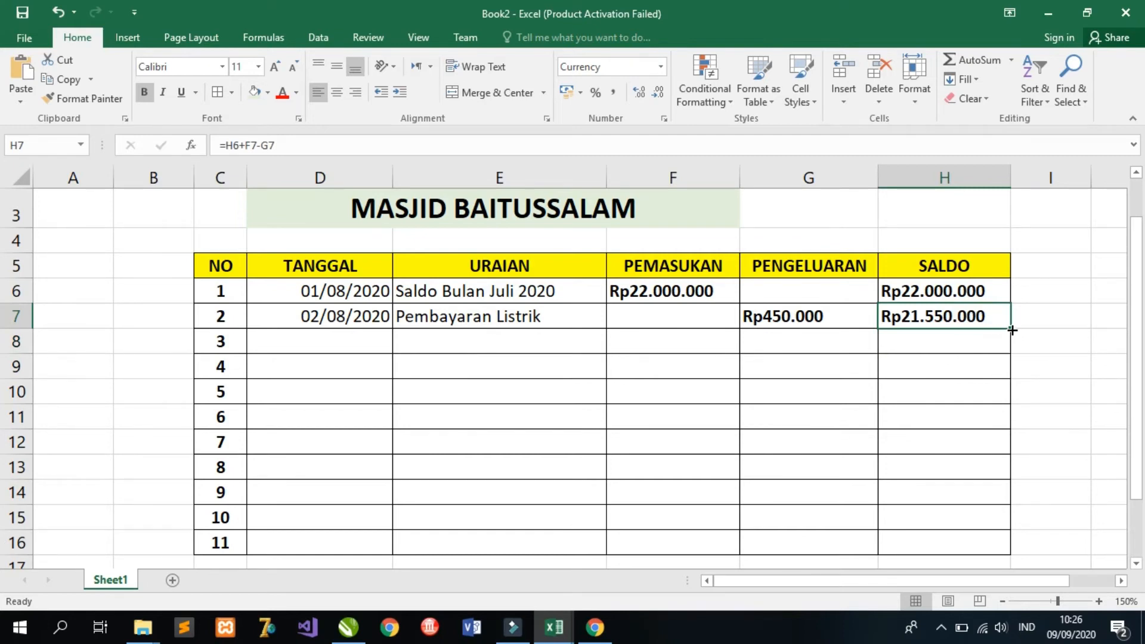
# - Copy the running balance formula from H7 down through H16
pyautogui.moveTo(1012, 330); pyautogui.dragTo(1004, 540)
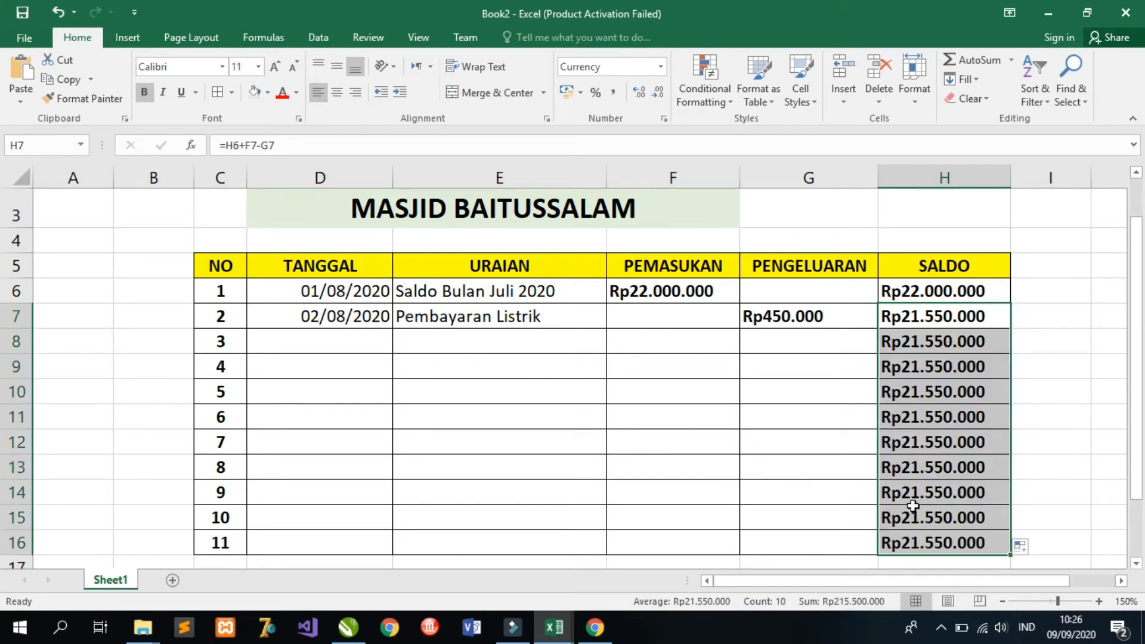
pyautogui.click(942, 316)
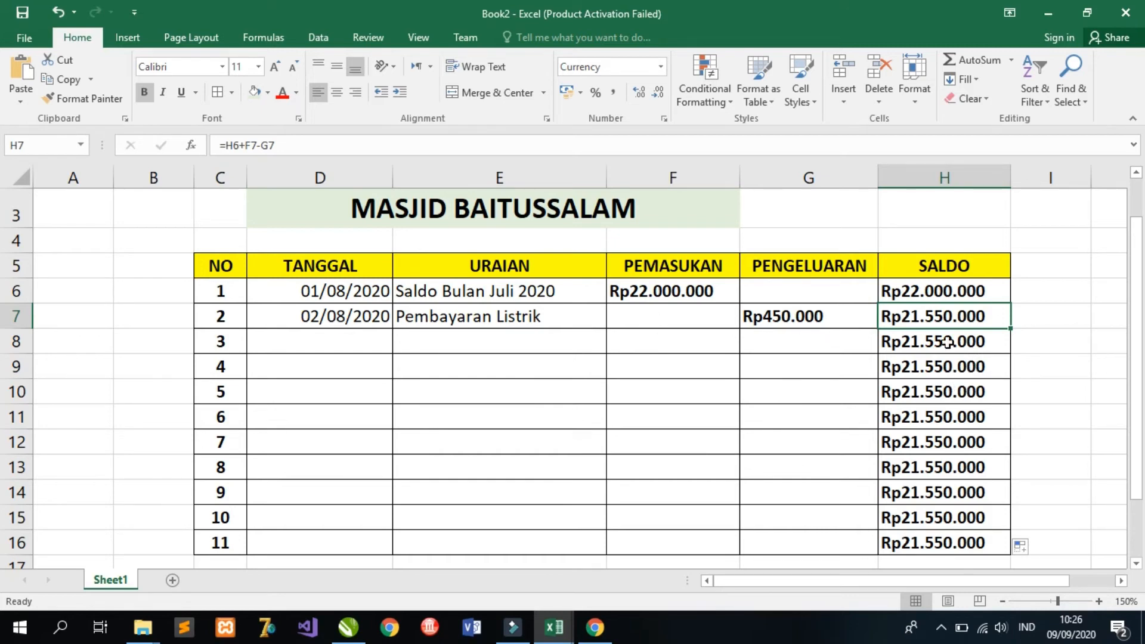
# - Insert the blank check IF(AND(F7="";G7="") ahead of H6+F7-G7 in the H7 balance formula
pyautogui.doubleClick(955, 316)
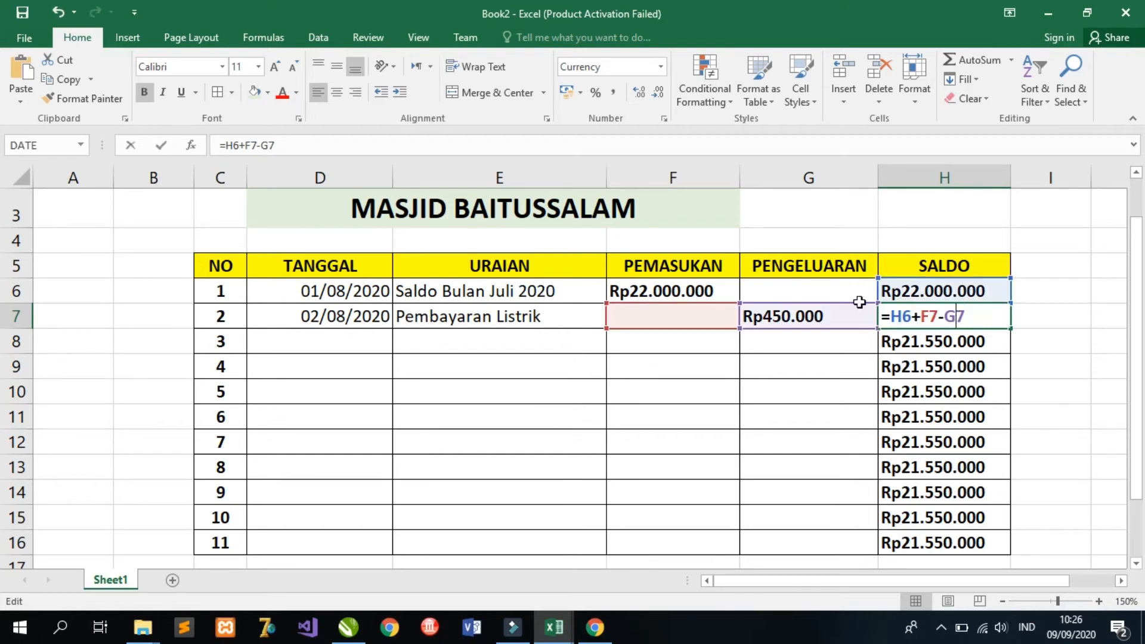
pyautogui.click(896, 320)
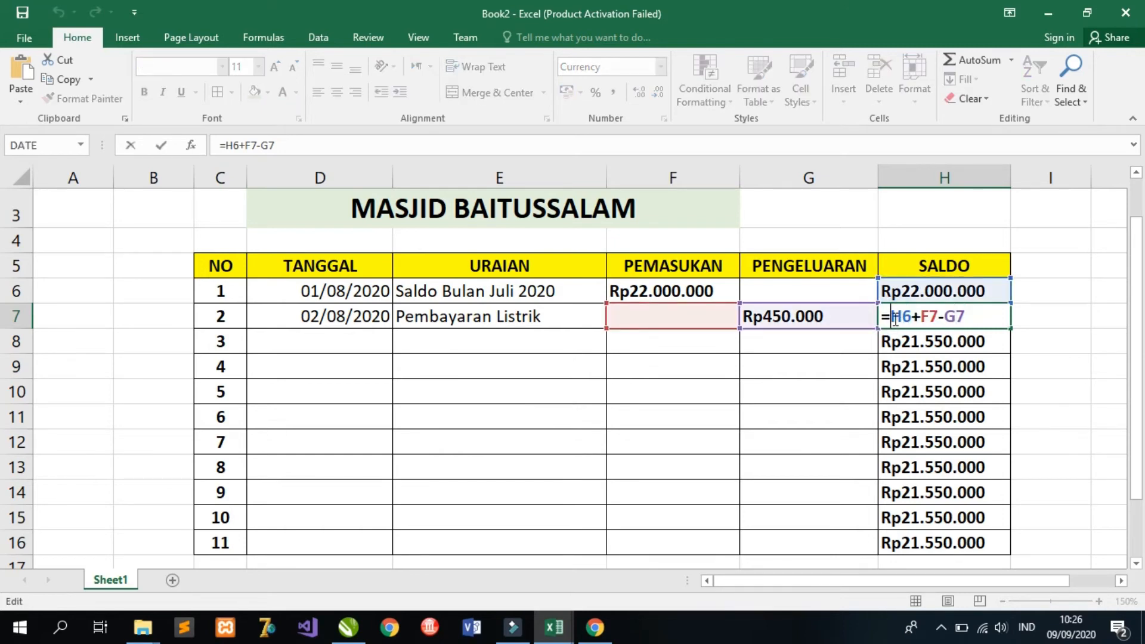
pyautogui.write('if')
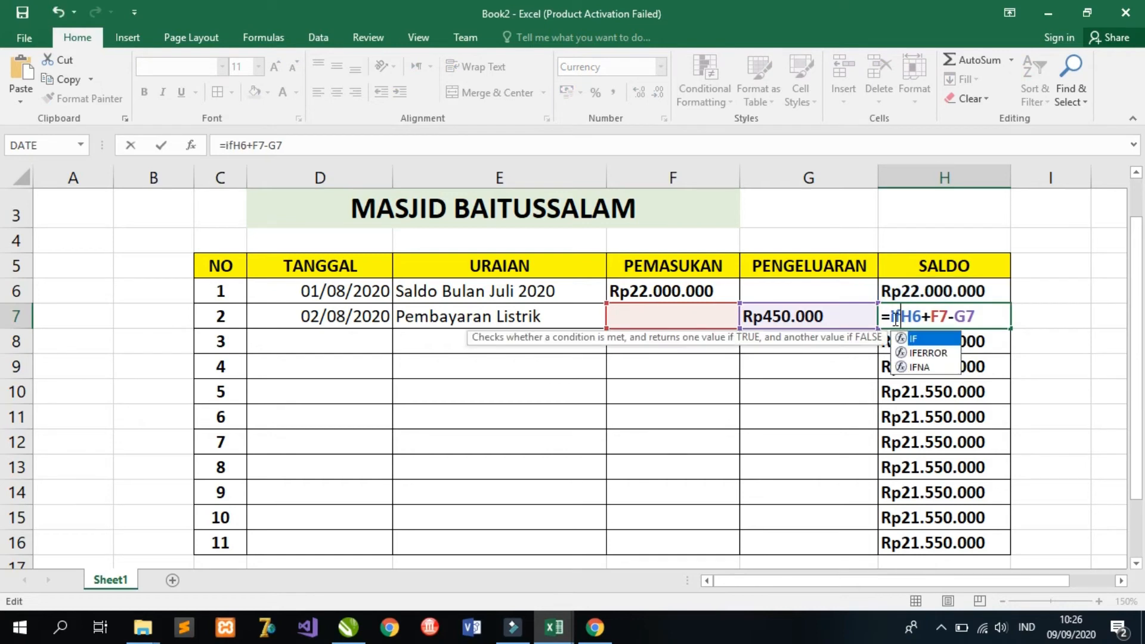
pyautogui.doubleClick(922, 339)
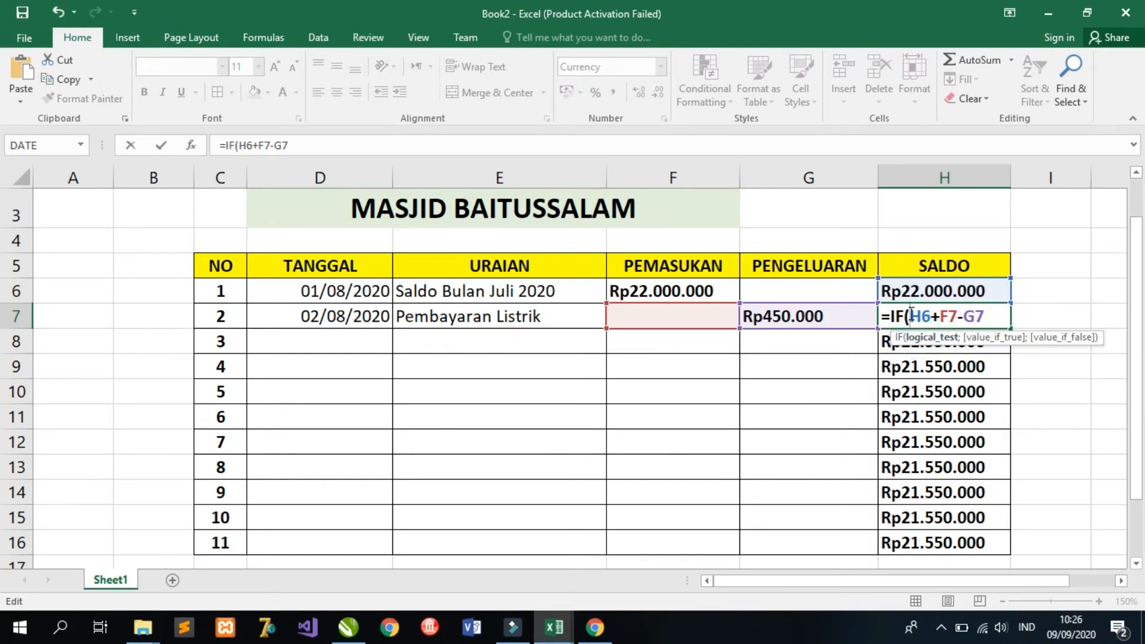
pyautogui.write('and')
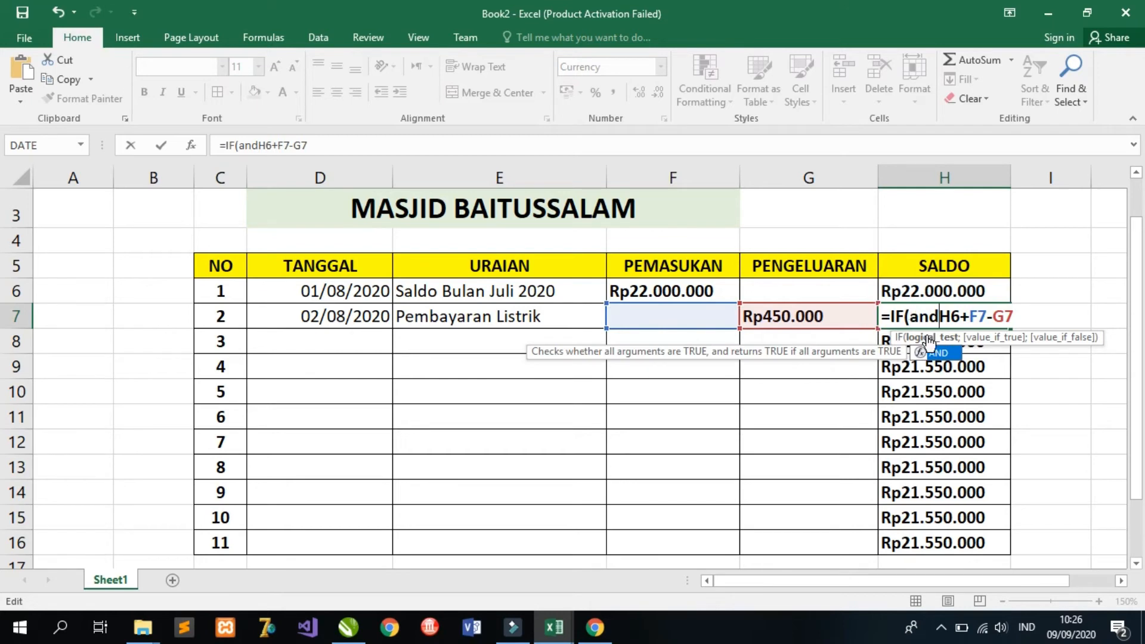
pyautogui.doubleClick(939, 352)
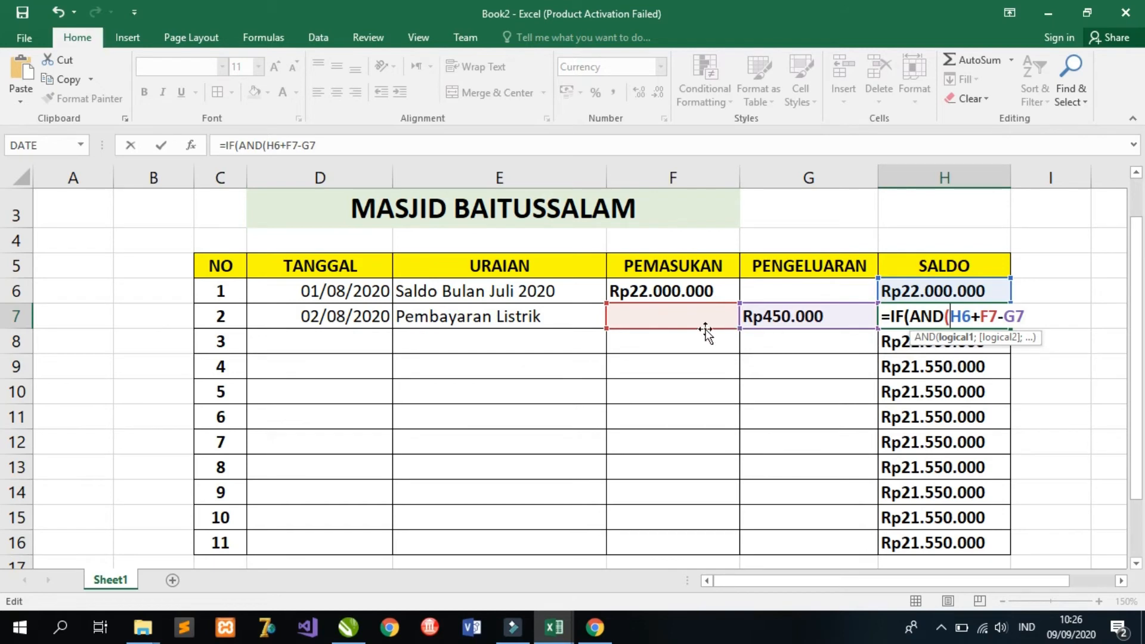
pyautogui.click(680, 317)
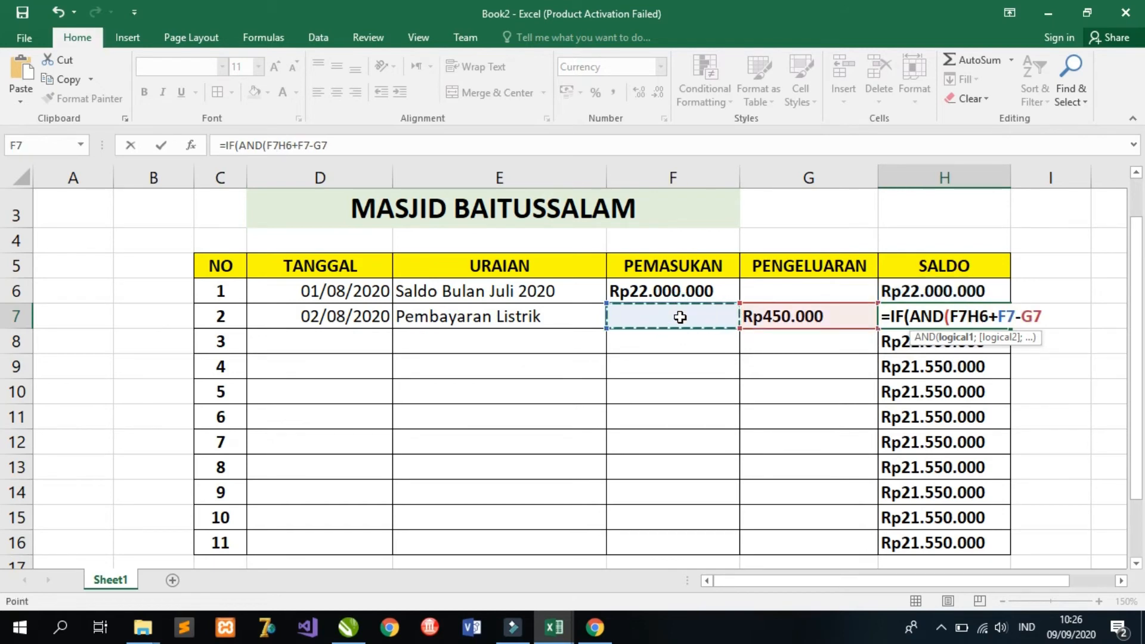
pyautogui.write('=')
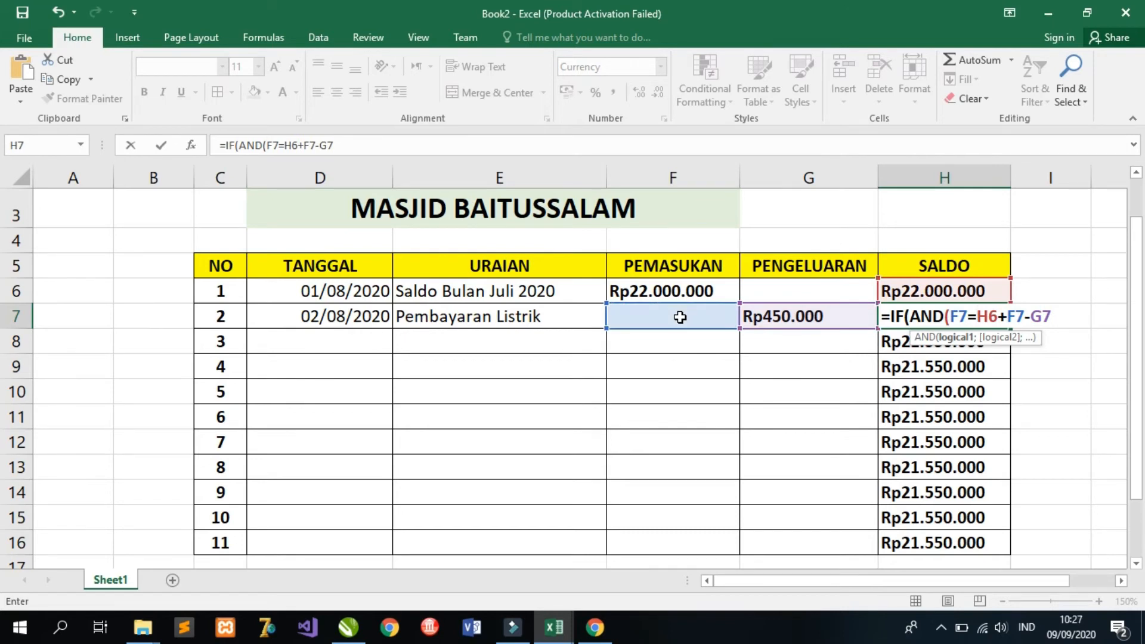
pyautogui.write('""')
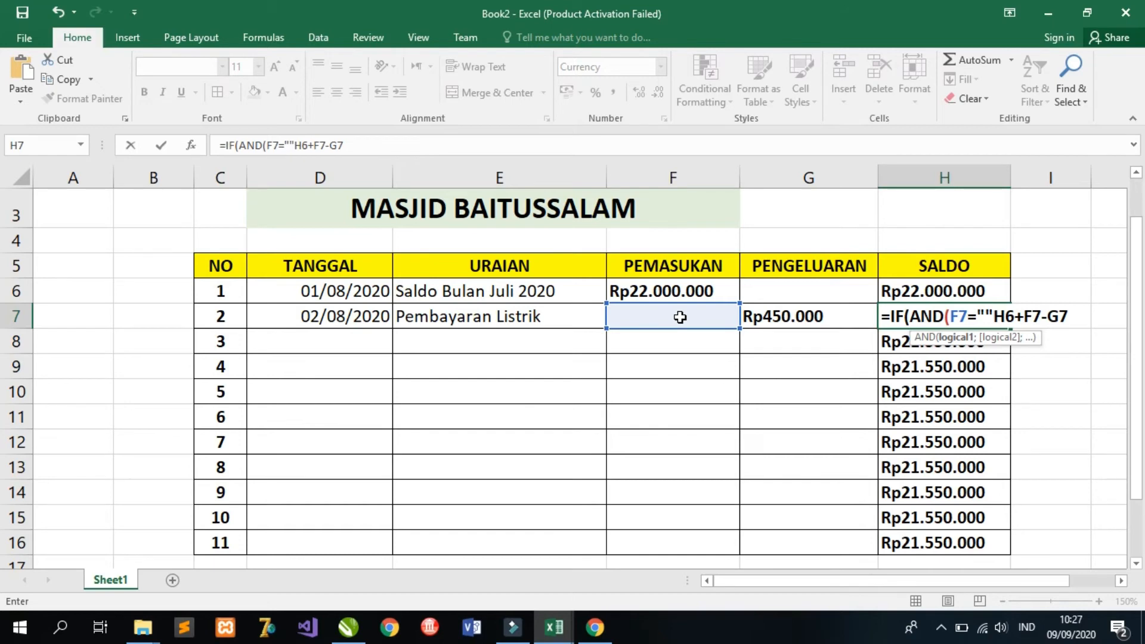
pyautogui.write(';')
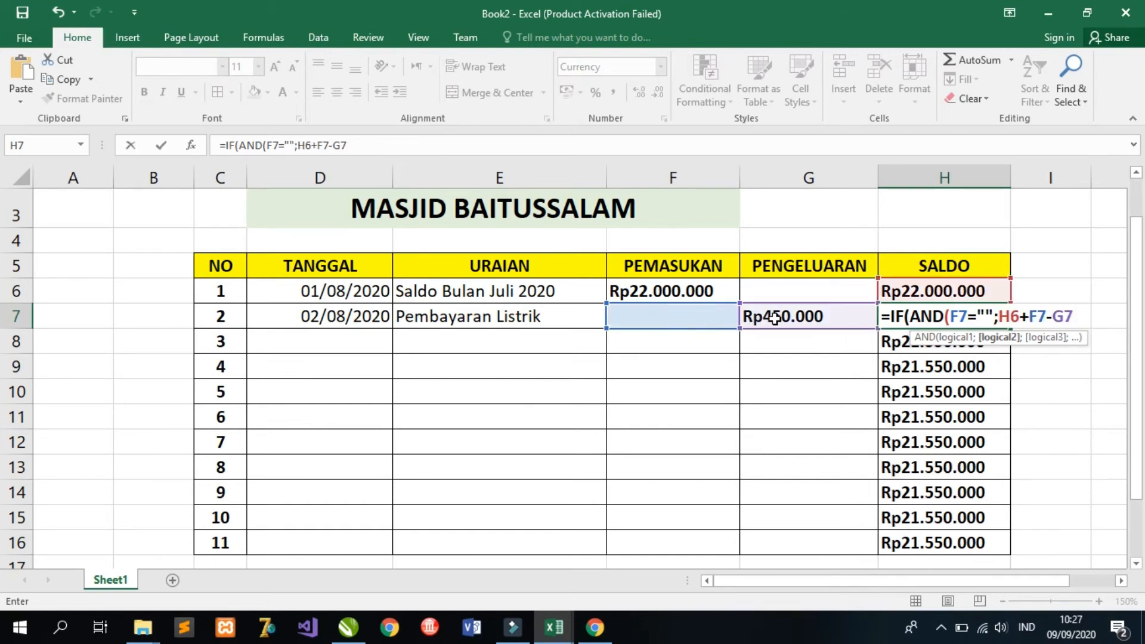
pyautogui.click(769, 318)
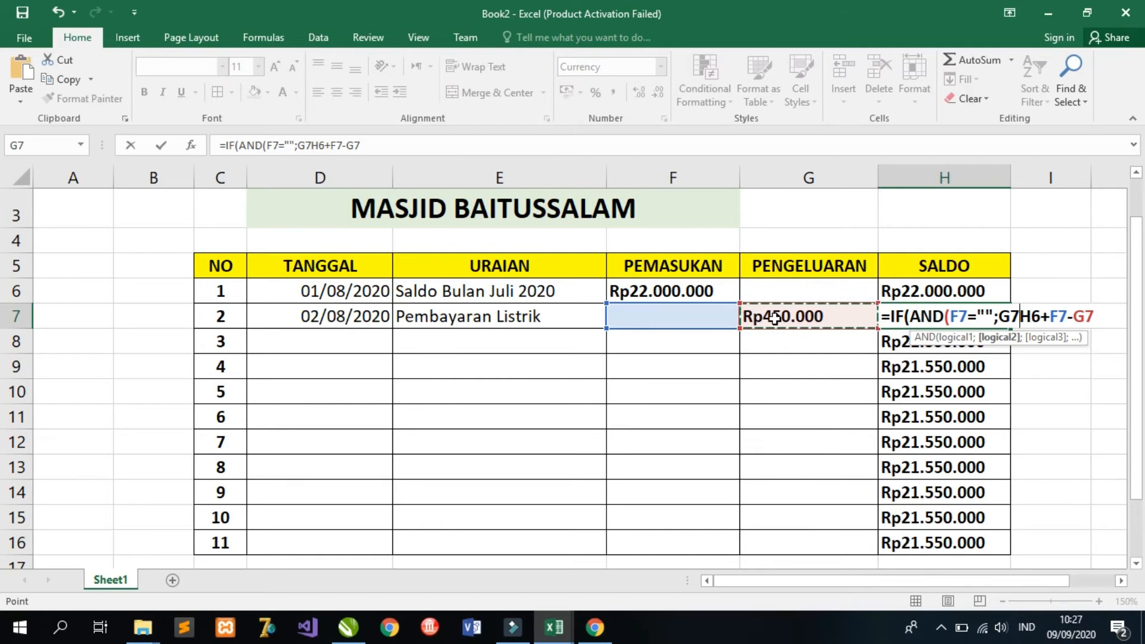
pyautogui.write('=""')
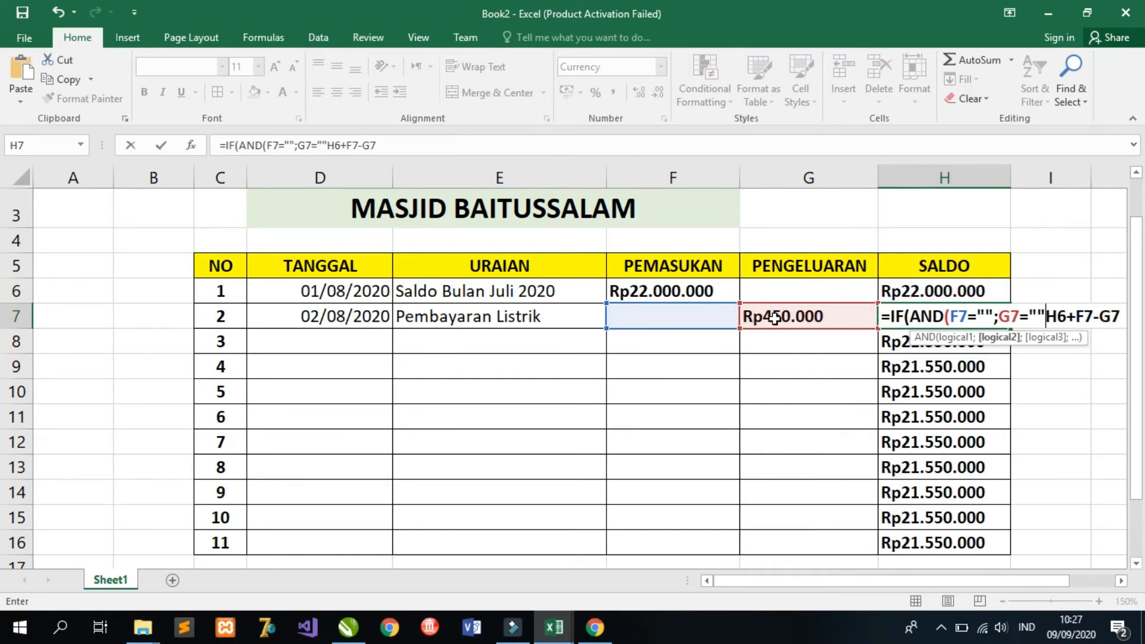
pyautogui.write(')')
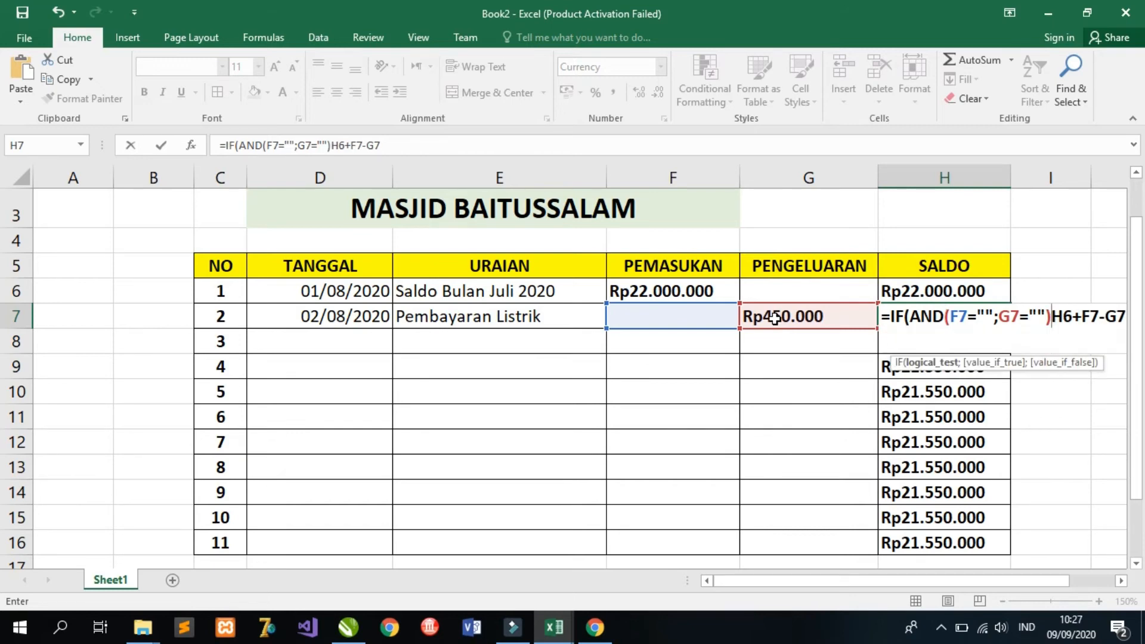
# - Complete the balance formula in H7 as =IF(AND(F7="";G7="");"";H6+F7-G7)
pyautogui.write('""')
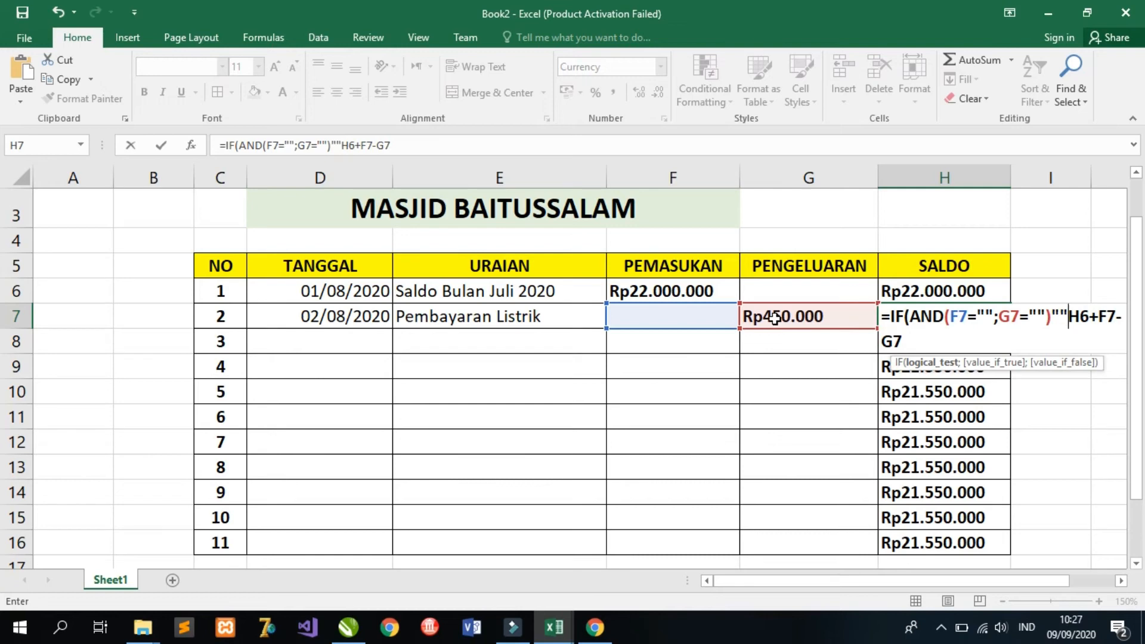
pyautogui.write(';')
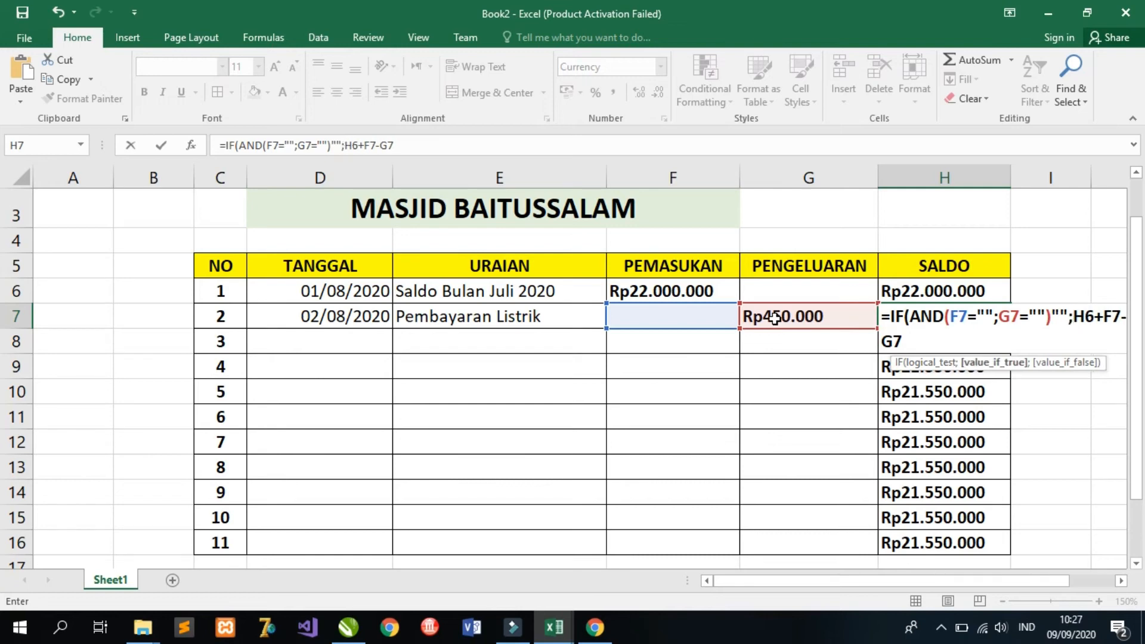
pyautogui.click(908, 343)
pyautogui.write(')')
pyautogui.press('Return')
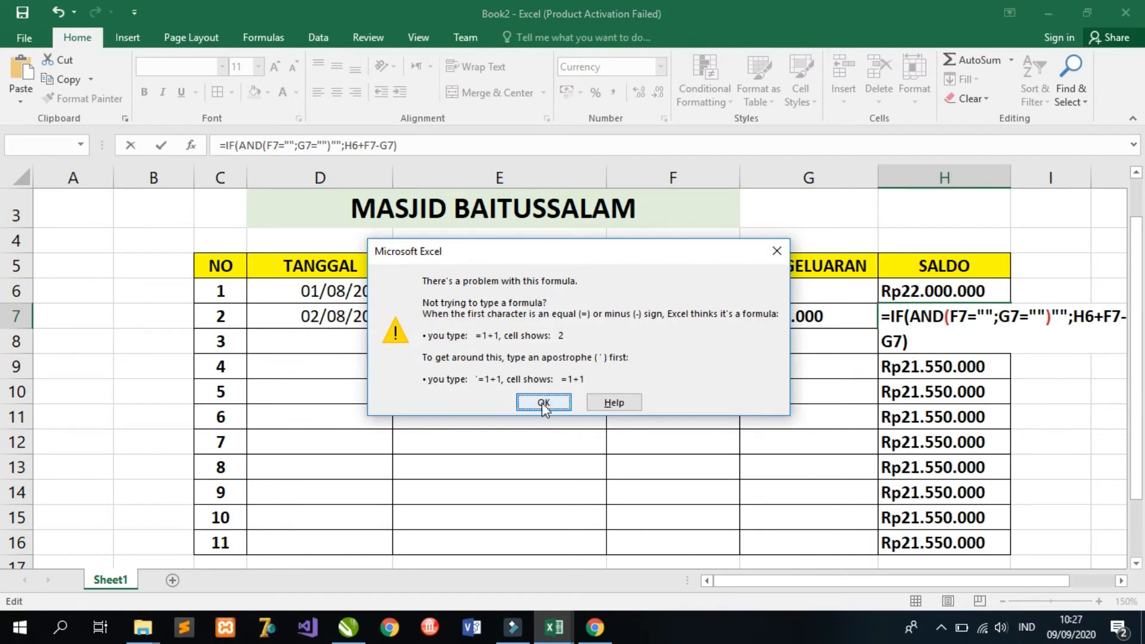
pyautogui.click(542, 403)
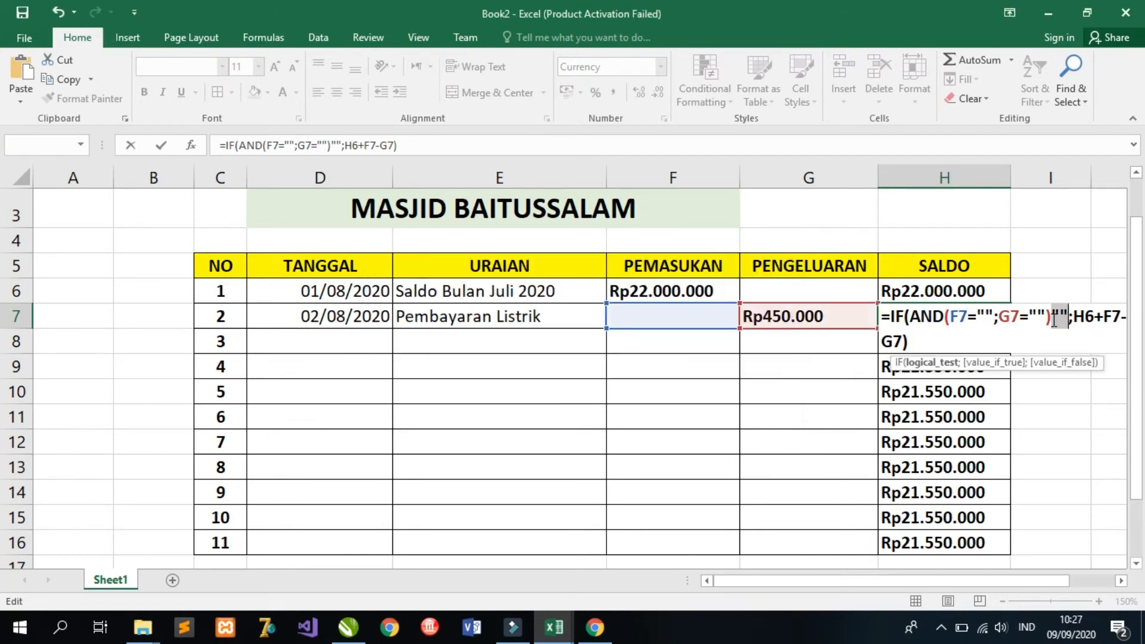
pyautogui.click(1054, 320)
pyautogui.write(';')
pyautogui.click(972, 348)
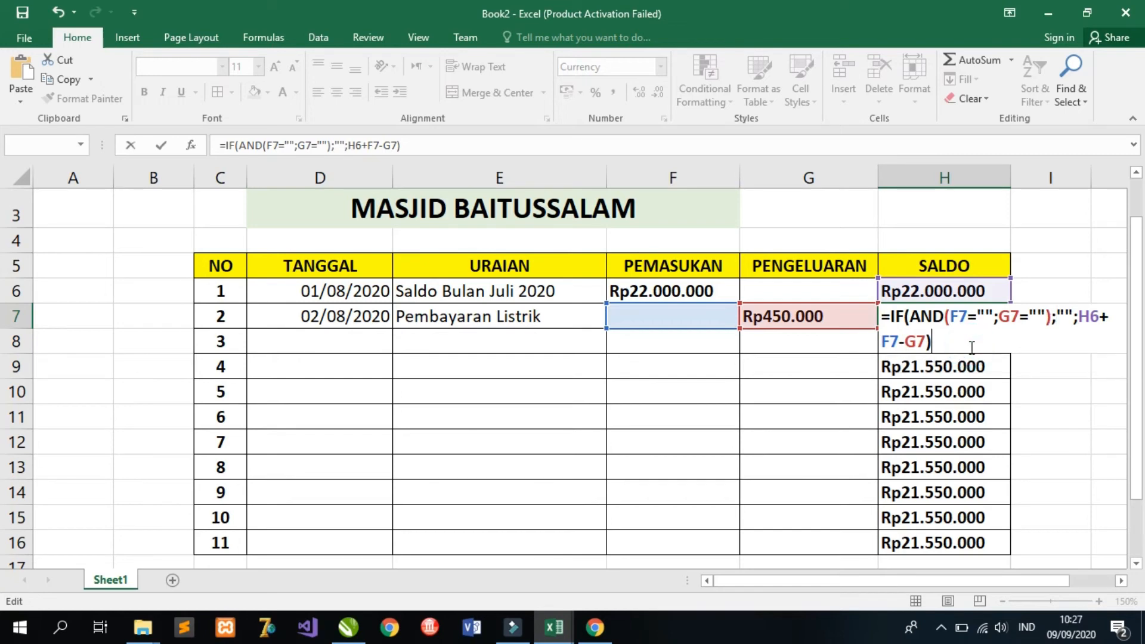
pyautogui.press('Return')
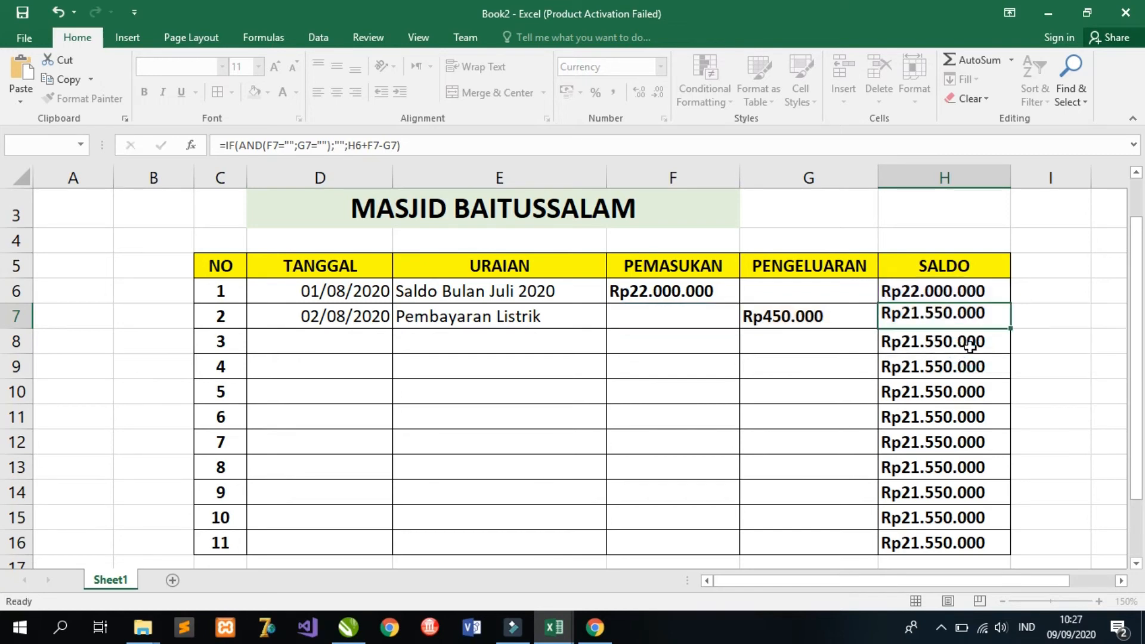
# - Fill the IF balance formula from H7 down through H16 and check the copied formula in H8
pyautogui.click(969, 318)
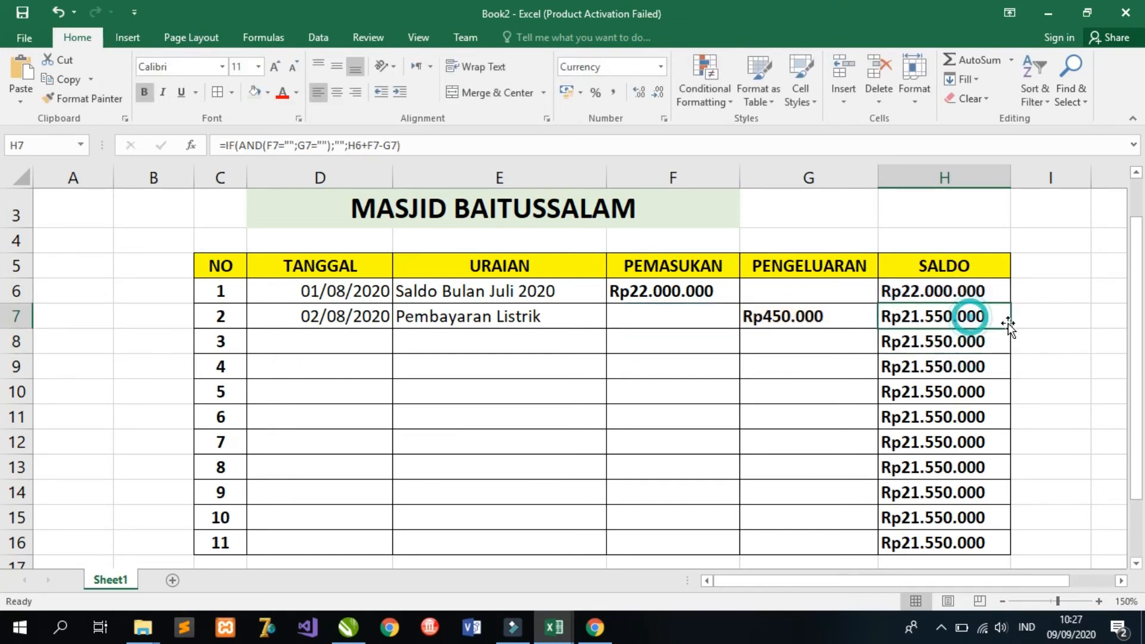
pyautogui.moveTo(1011, 328); pyautogui.dragTo(1015, 547)
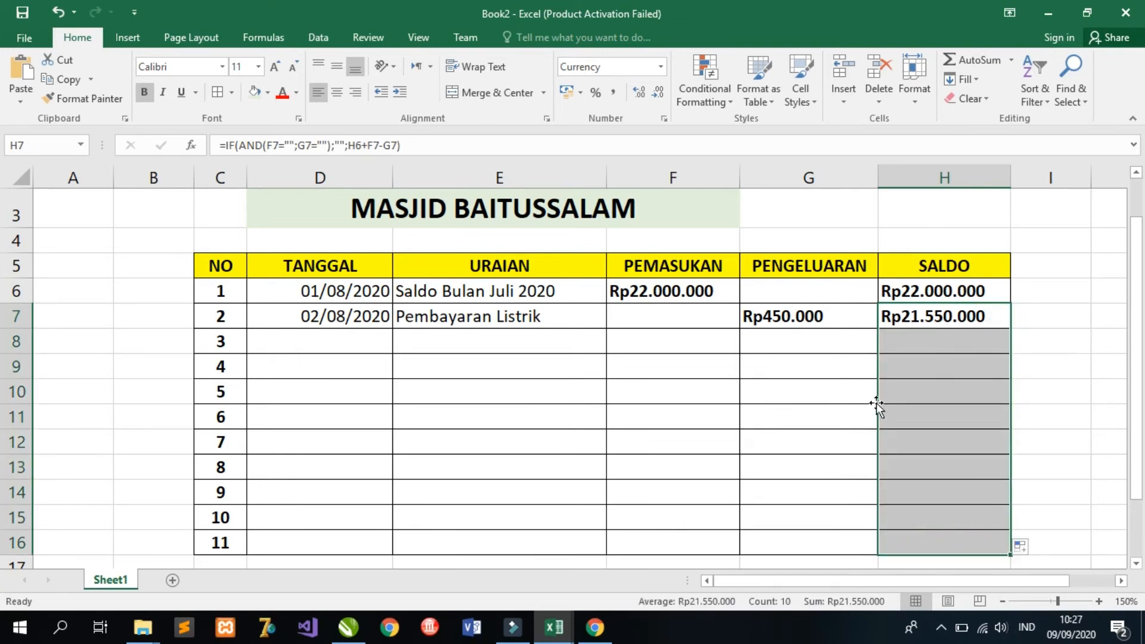
pyautogui.click(941, 342)
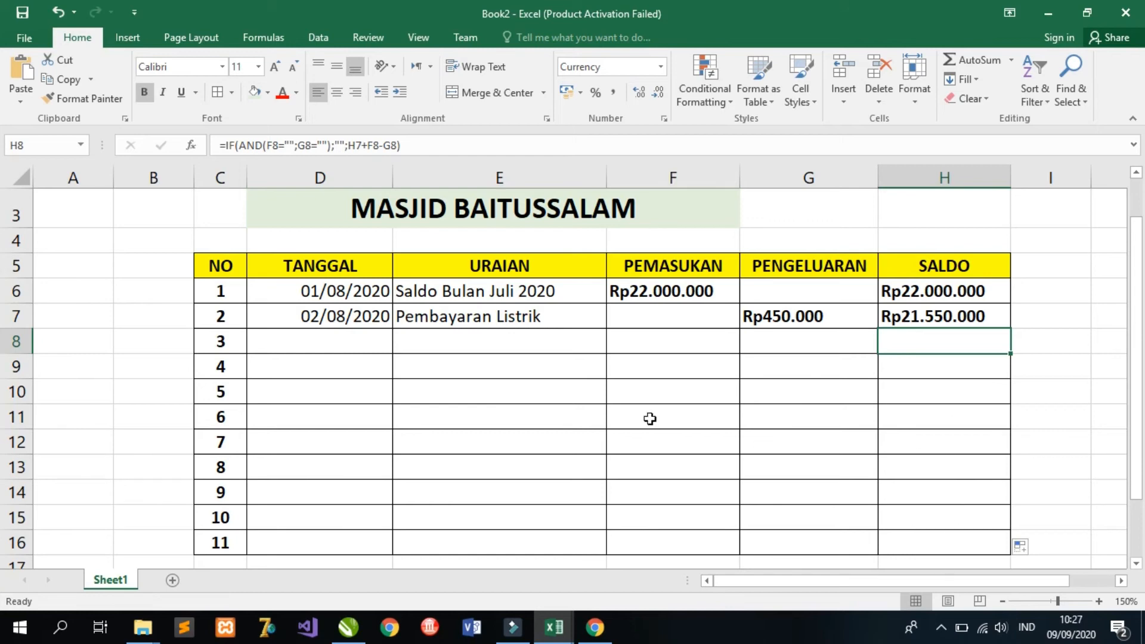
# - Enter the date 03/08/2020 in D8 and the description "Infak Jumat" in E8 for entry number 3
pyautogui.click(450, 343)
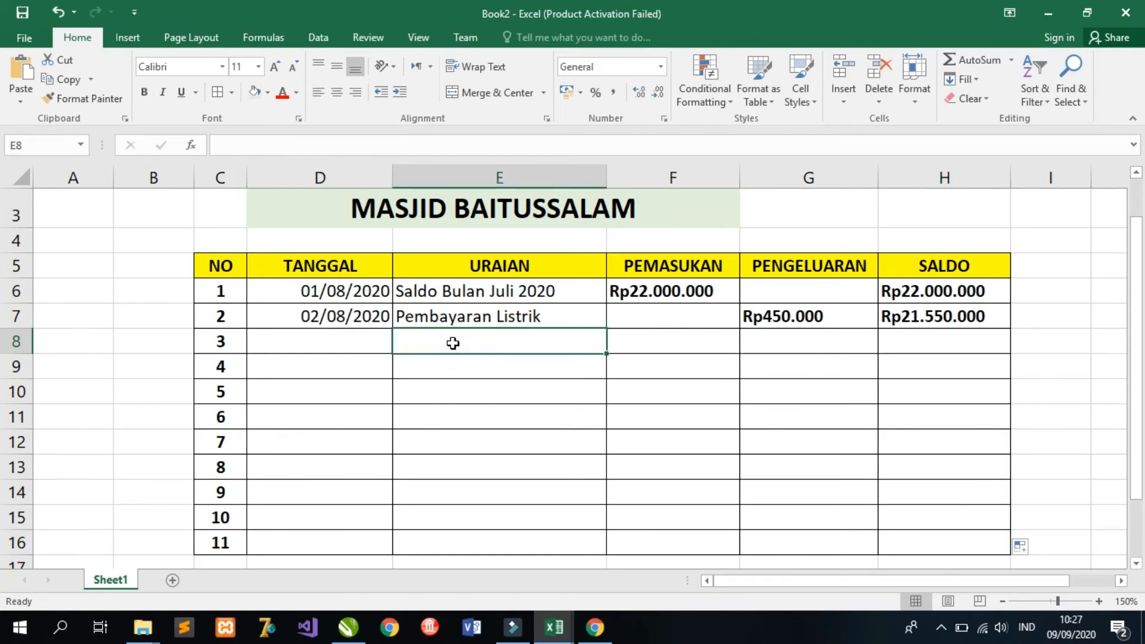
pyautogui.click(340, 341)
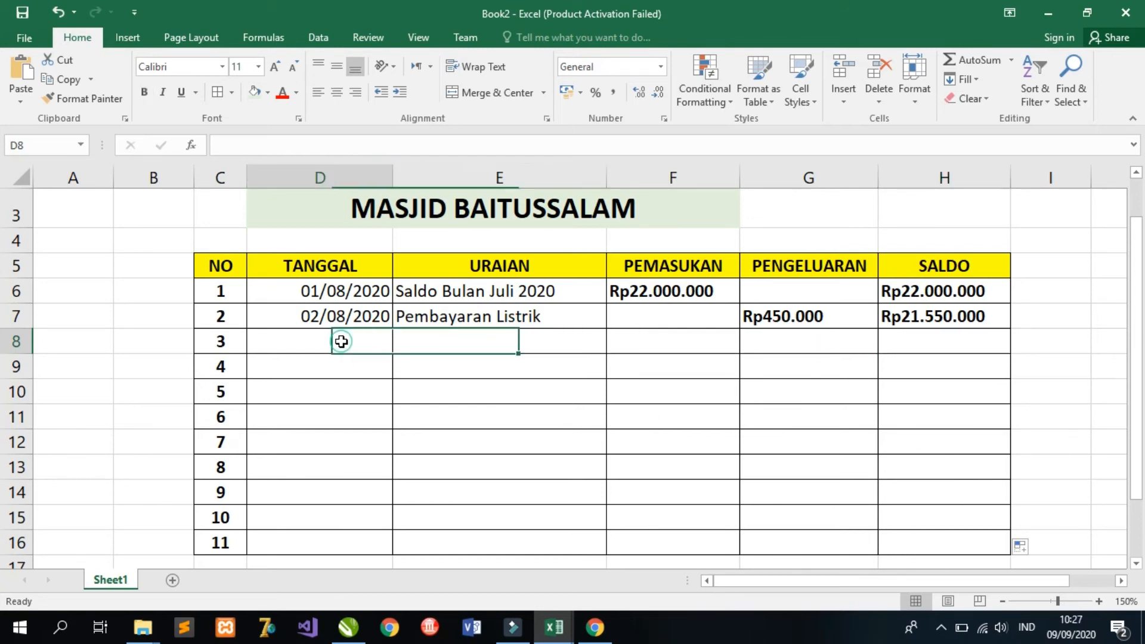
pyautogui.write('03')
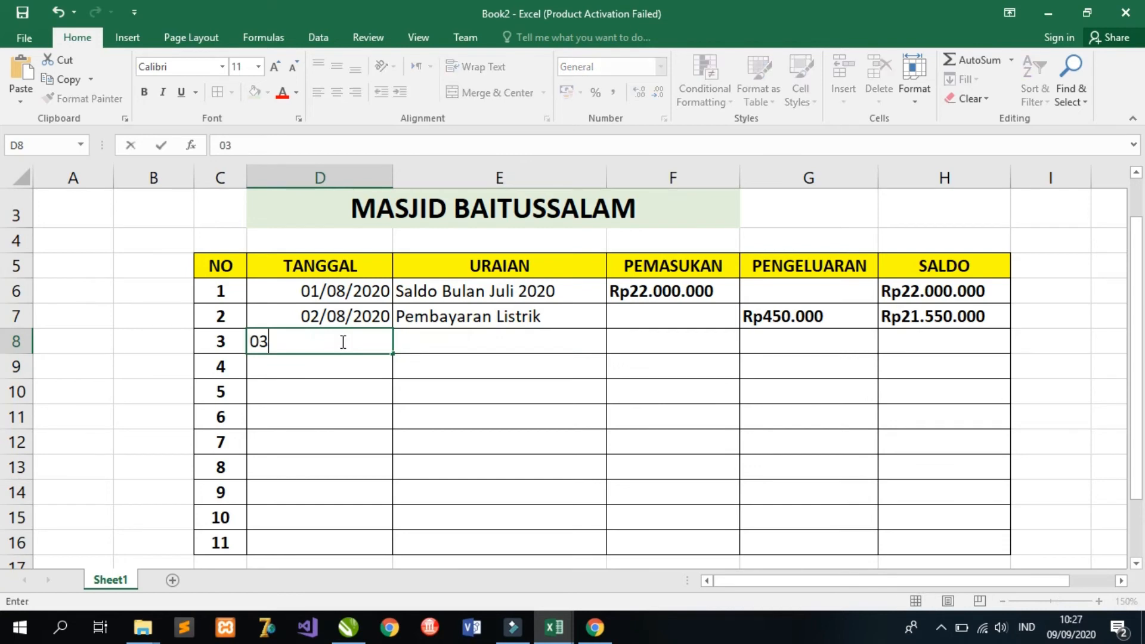
pyautogui.write('/08/2020')
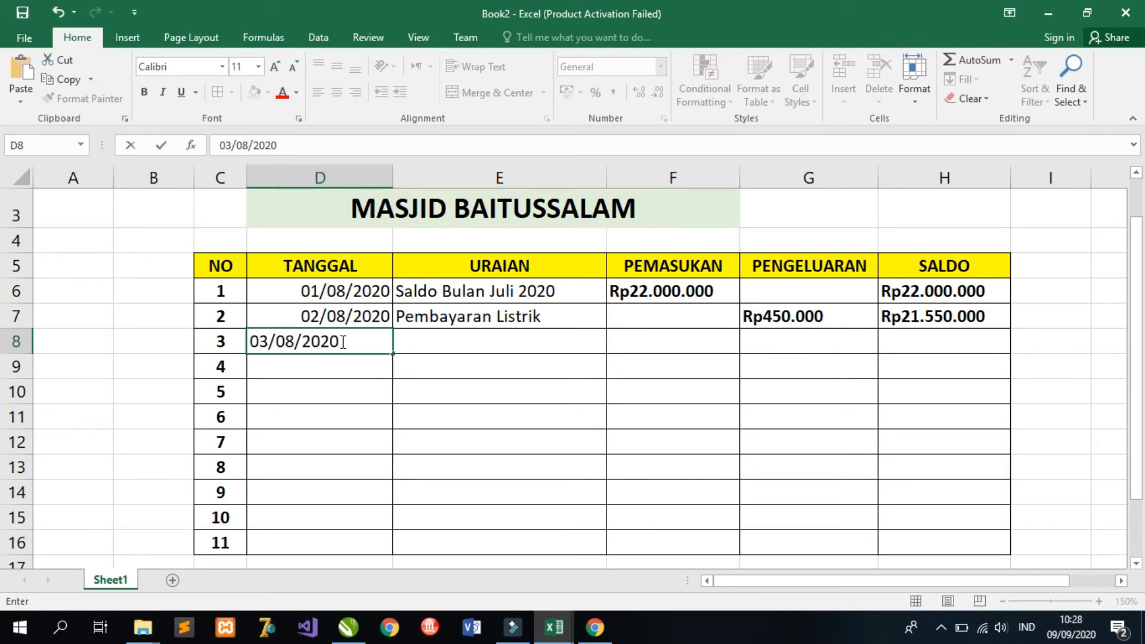
pyautogui.press('Tab')
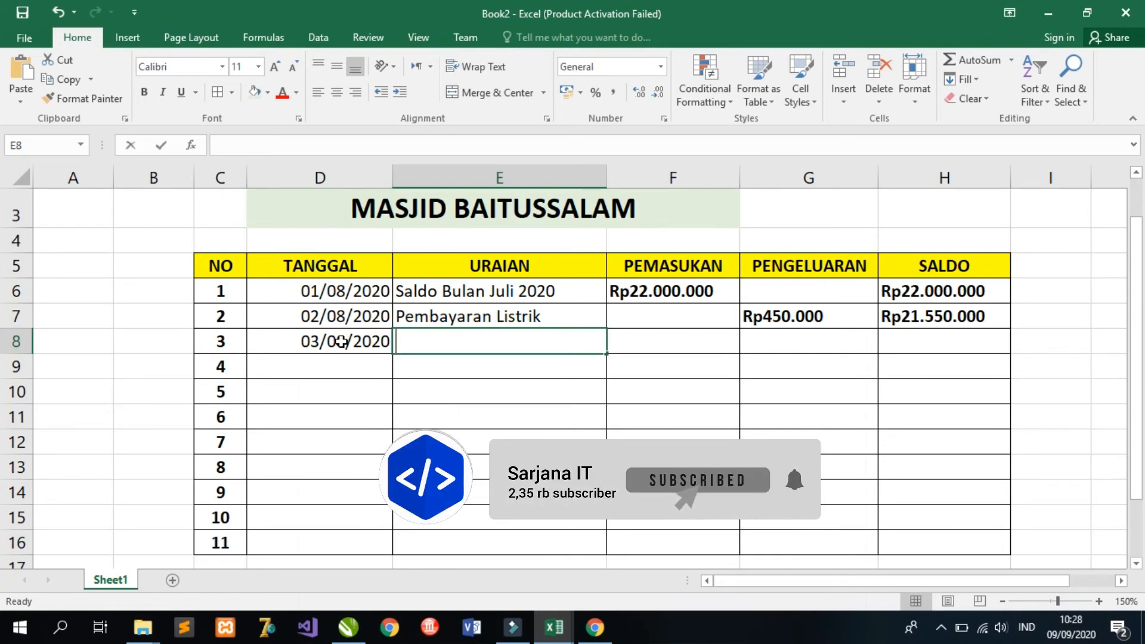
pyautogui.write('Infak Jumat')
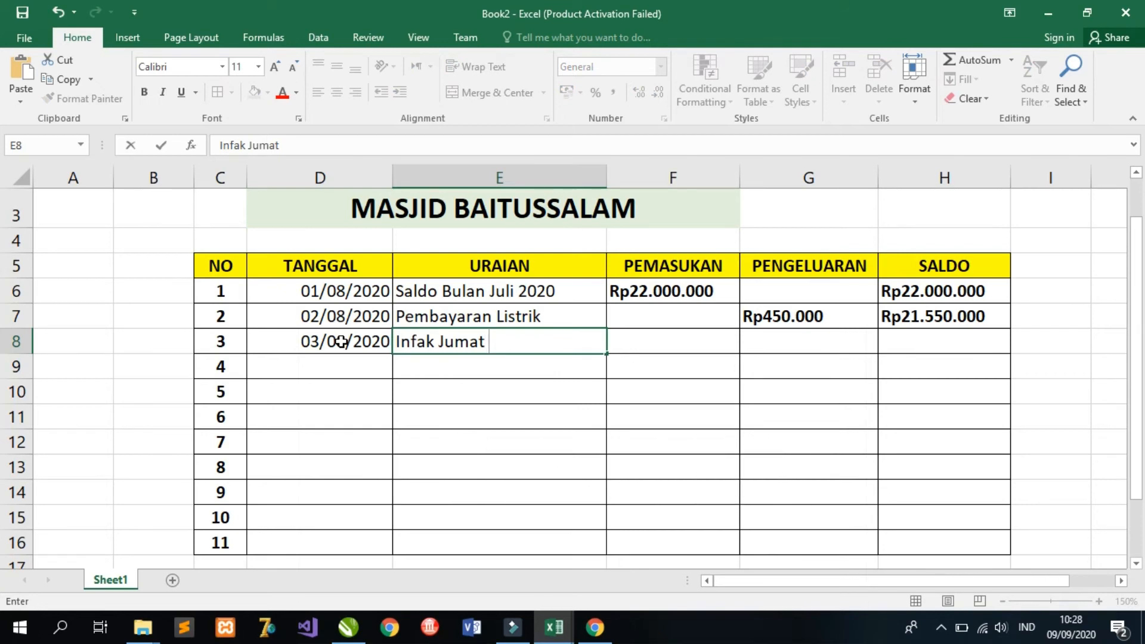
# - Enter the Infak Jumat income 750000 in F8 under PEMASUKAN
pyautogui.click(672, 345)
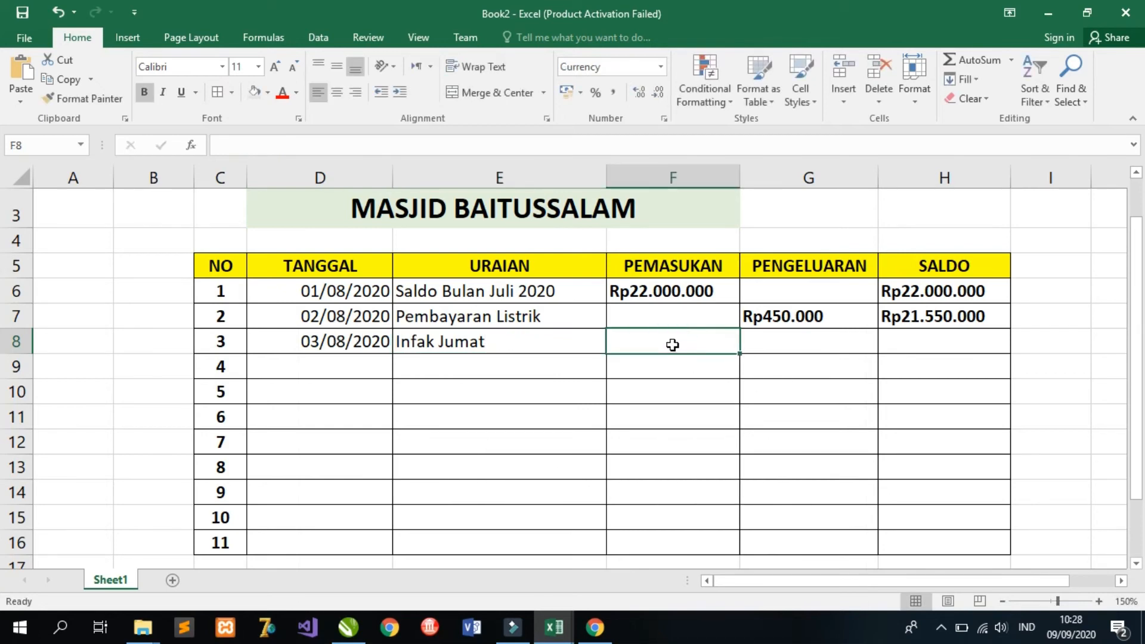
pyautogui.write('750')
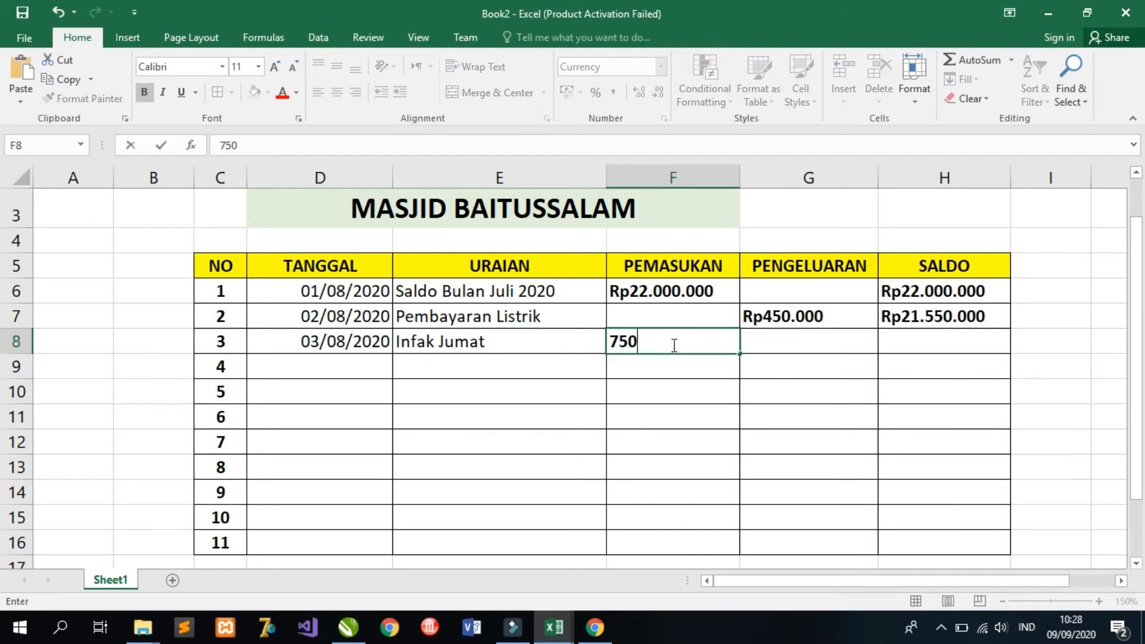
pyautogui.write('000')
pyautogui.click(805, 344)
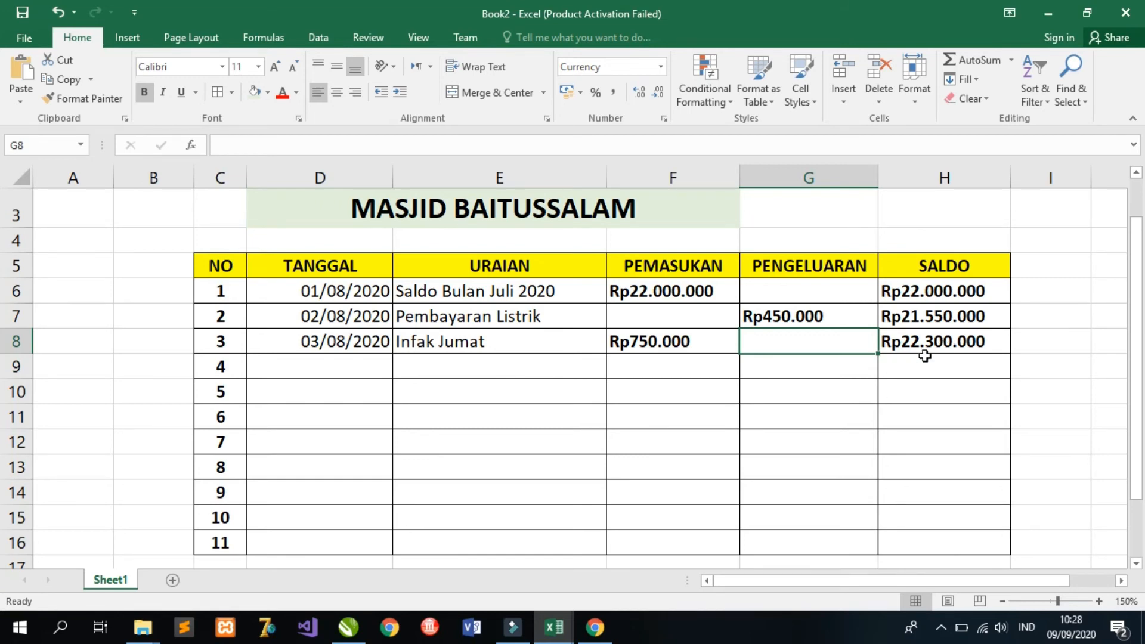
# - Enter the date 04/08/2020 in D9 and the description "Cuci Karpet Masjid" in E9 for entry number 4
pyautogui.click(356, 368)
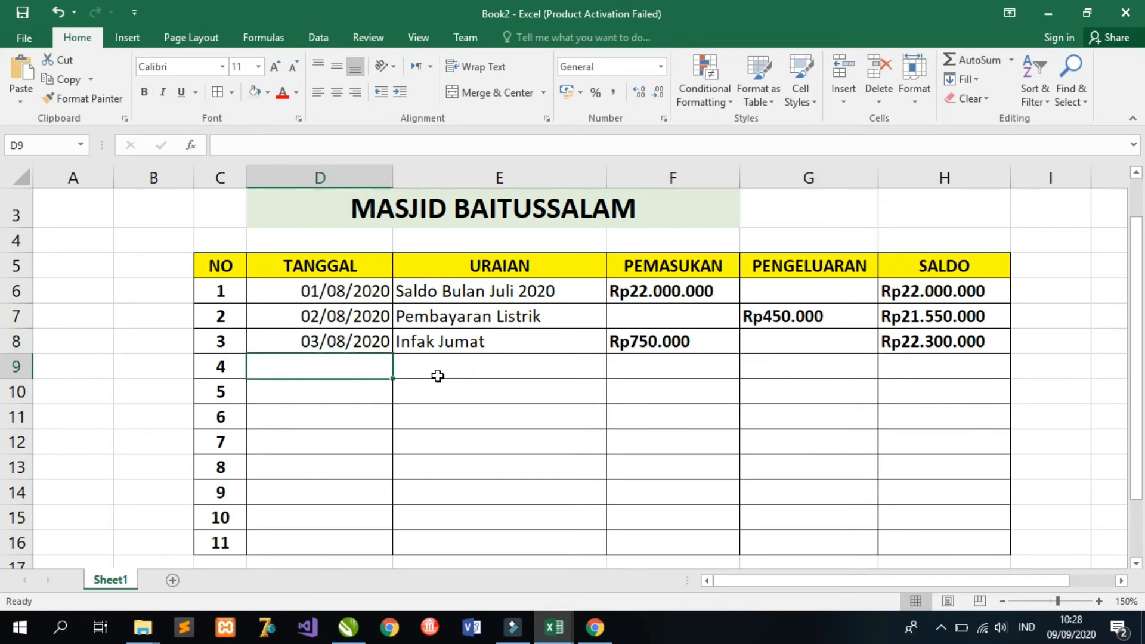
pyautogui.write('04')
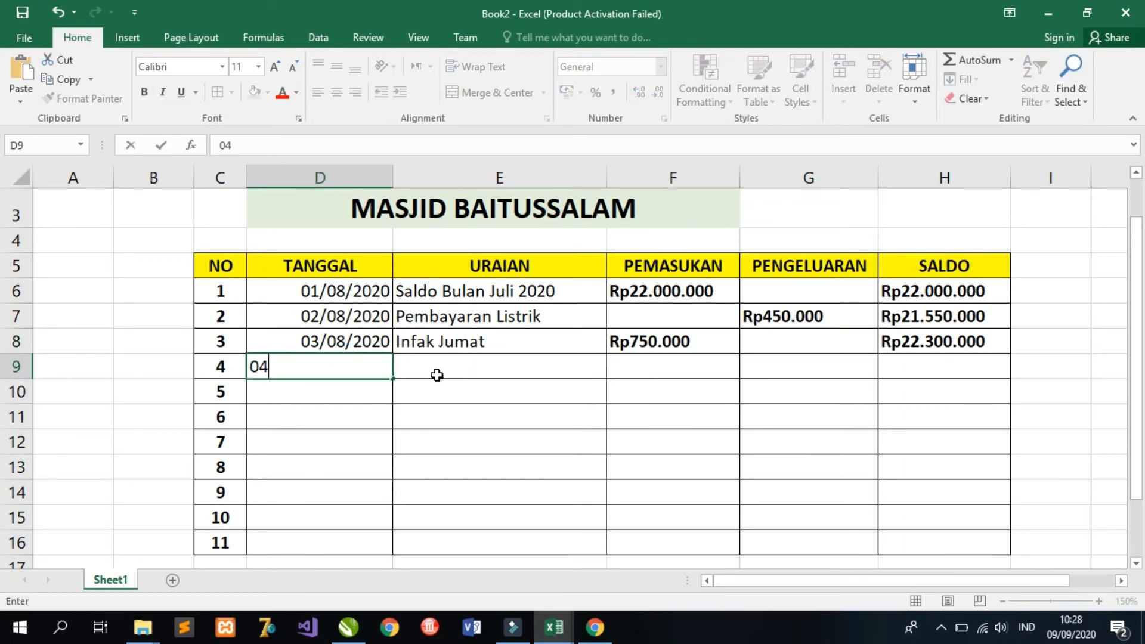
pyautogui.write('/08/2020')
pyautogui.click(439, 373)
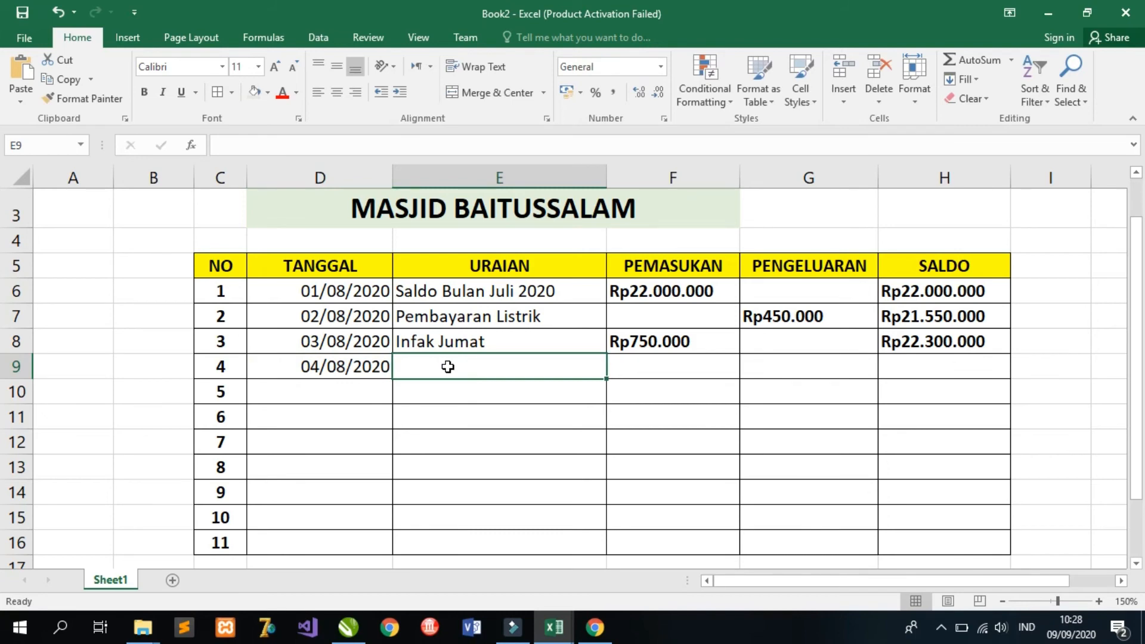
pyautogui.write('Cuci Kar')
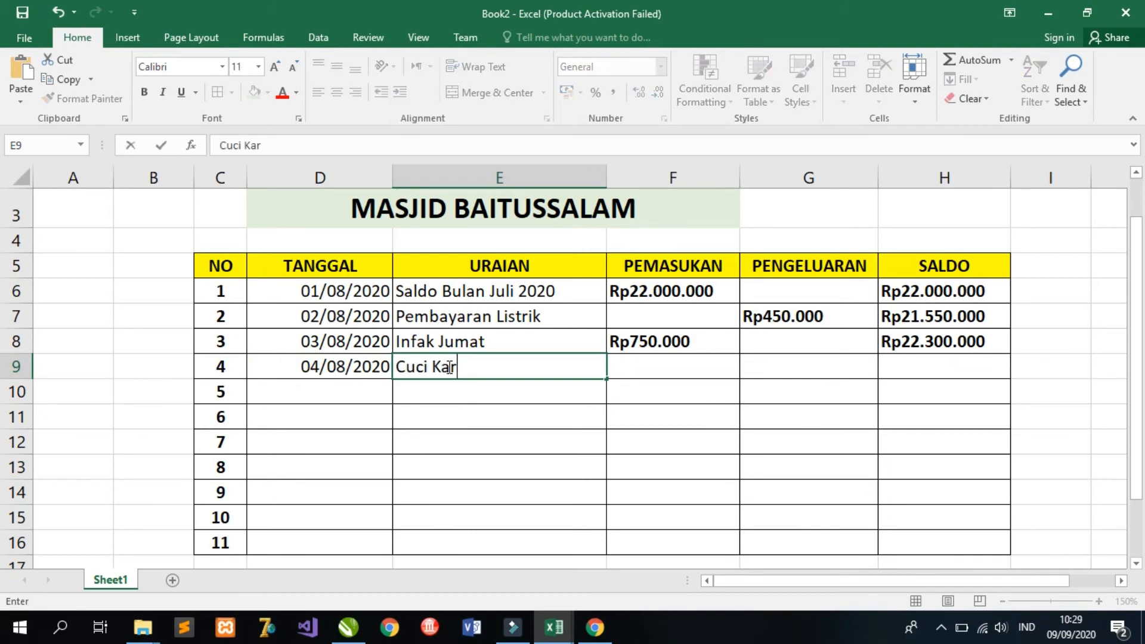
pyautogui.write('pet Masjid')
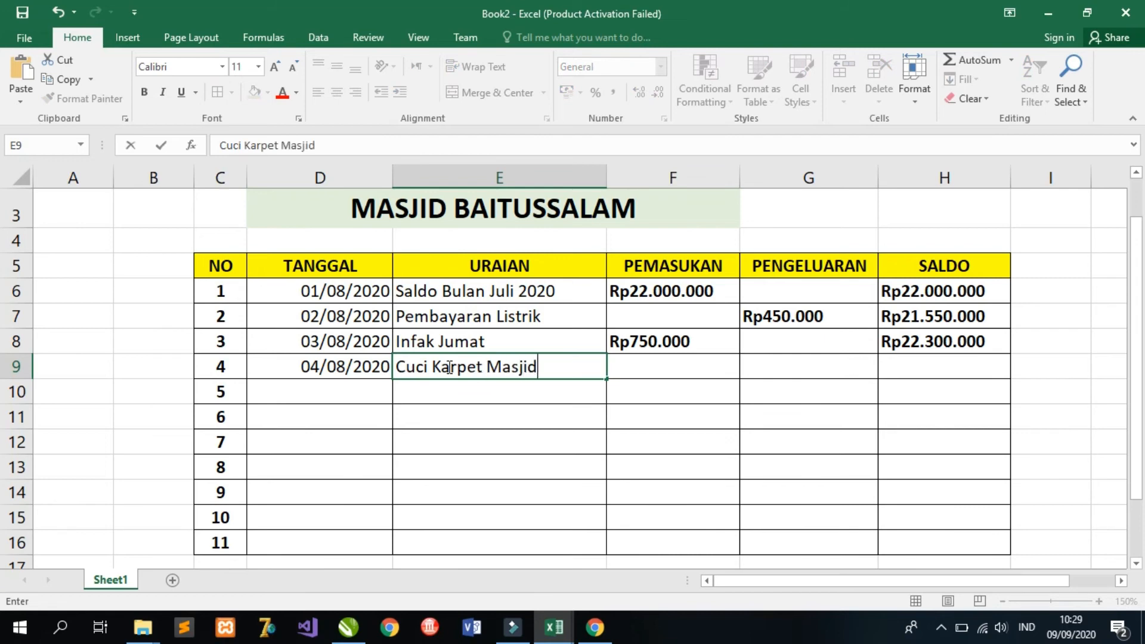
pyautogui.click(632, 363)
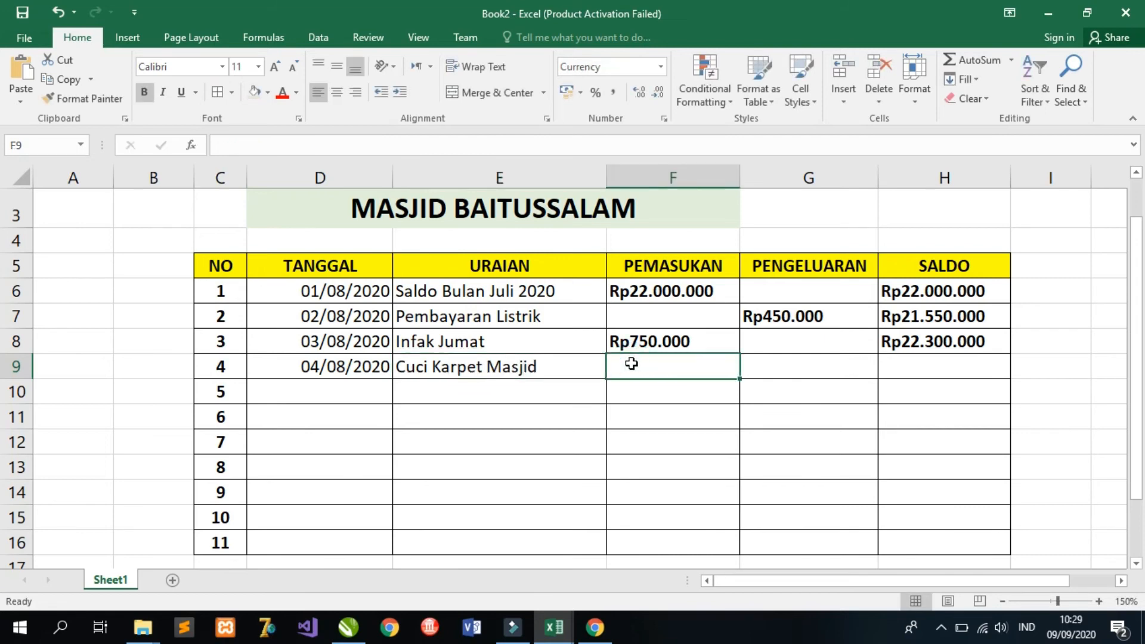
pyautogui.write('20000')
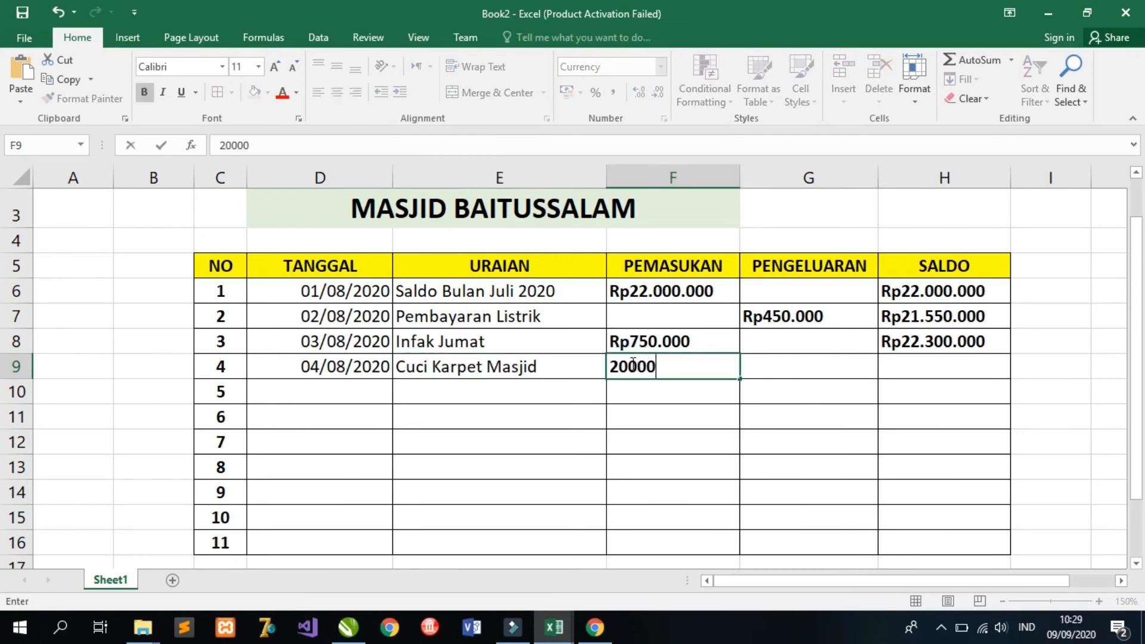
pyautogui.write('0')
pyautogui.press('BackSpace')
pyautogui.press('BackSpace')
pyautogui.press('BackSpace')
pyautogui.press('BackSpace')
pyautogui.press('BackSpace')
pyautogui.press('BackSpace')
# - Enter the carpet cleaning expense 200.000 in G9 under PENGELUARAN
pyautogui.click(775, 374)
pyautogui.write('2')
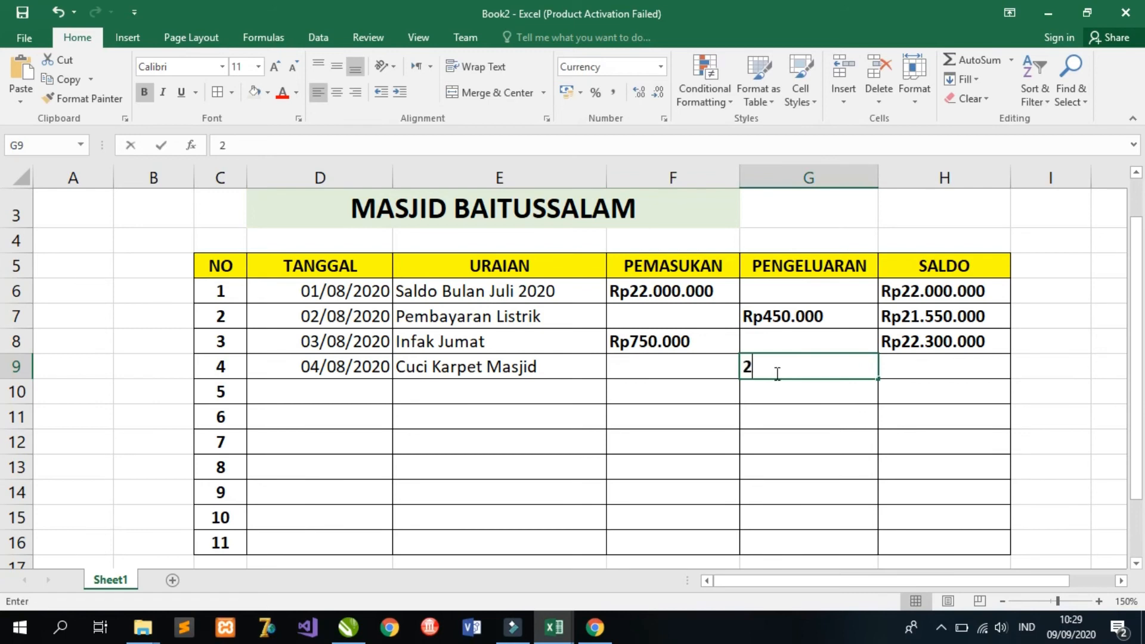
pyautogui.write('00')
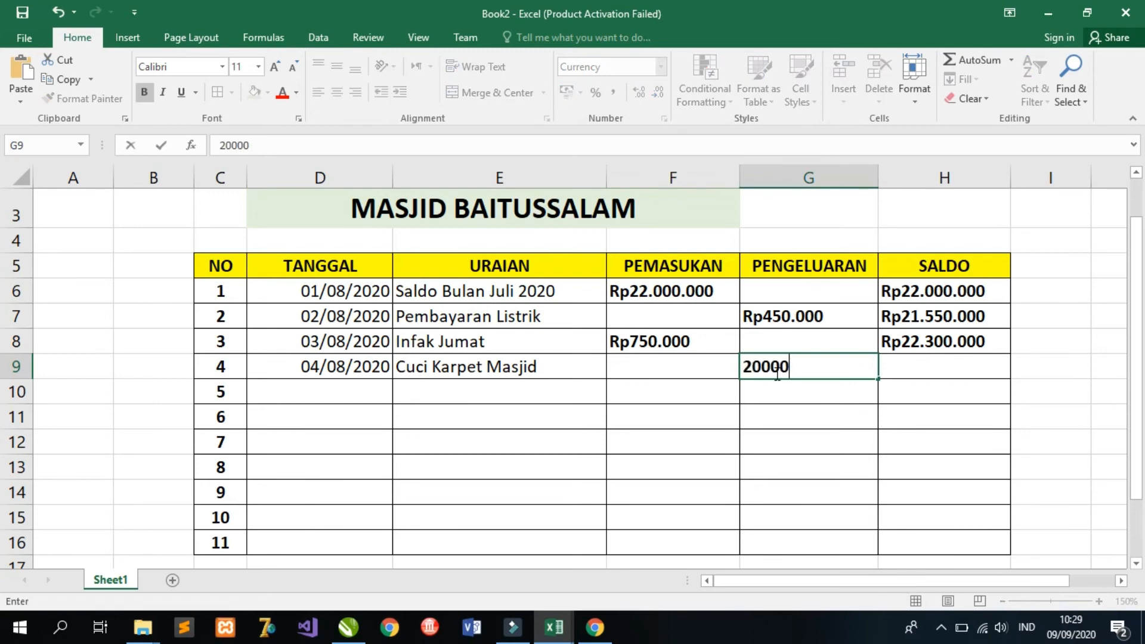
pyautogui.write('.000')
pyautogui.press('Return')
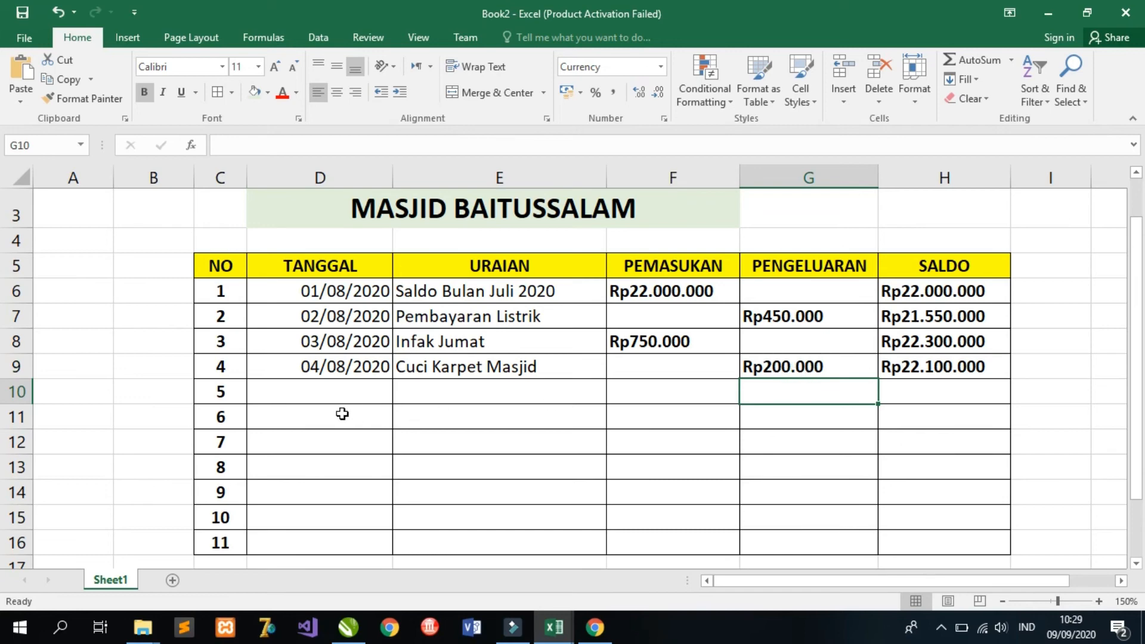
# - Enter the date 05/08/2020 in D10 for entry number 5
pyautogui.click(339, 396)
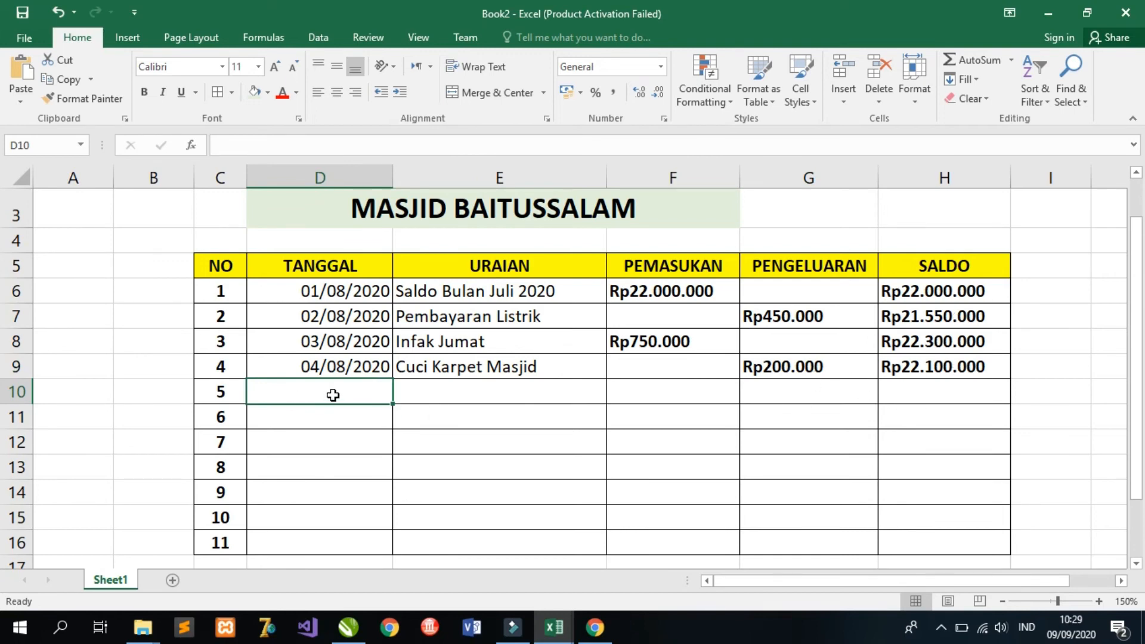
pyautogui.write('05/')
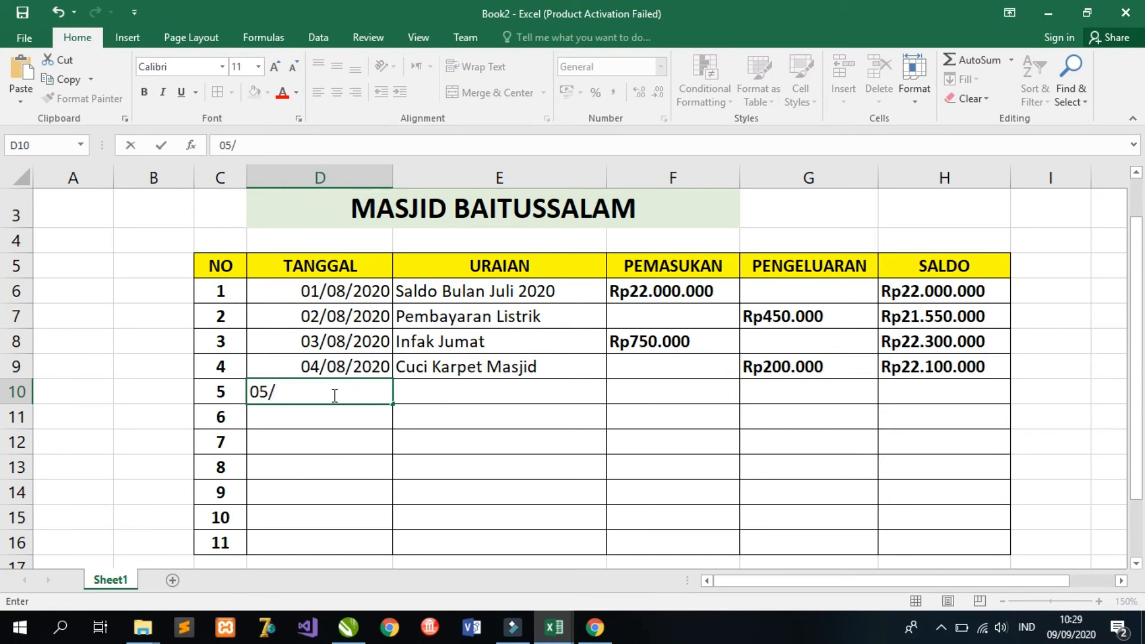
pyautogui.write('08/2020')
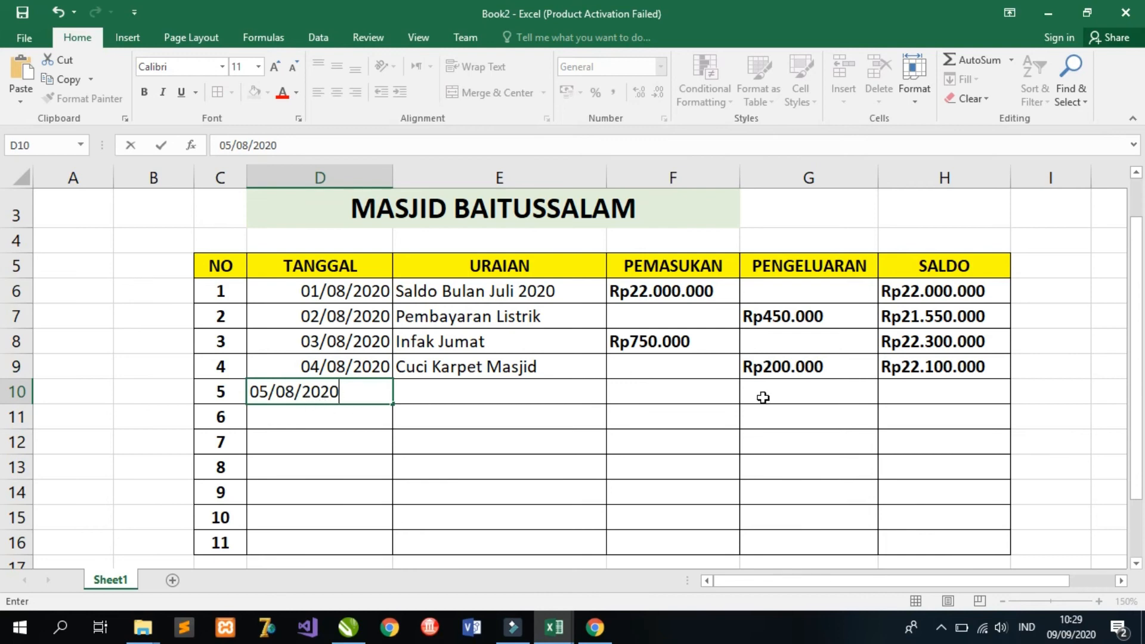
# - Enter the description "Infak Kajian-Gaji Takmir" in E10 for entry number 5
pyautogui.click(520, 395)
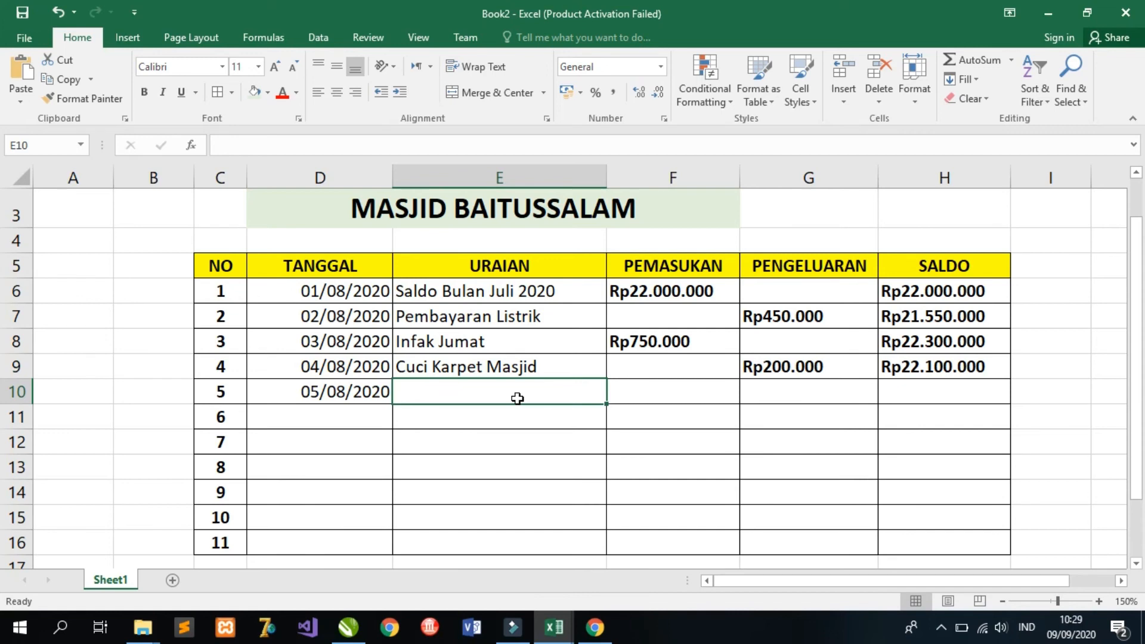
pyautogui.write('Infak ju')
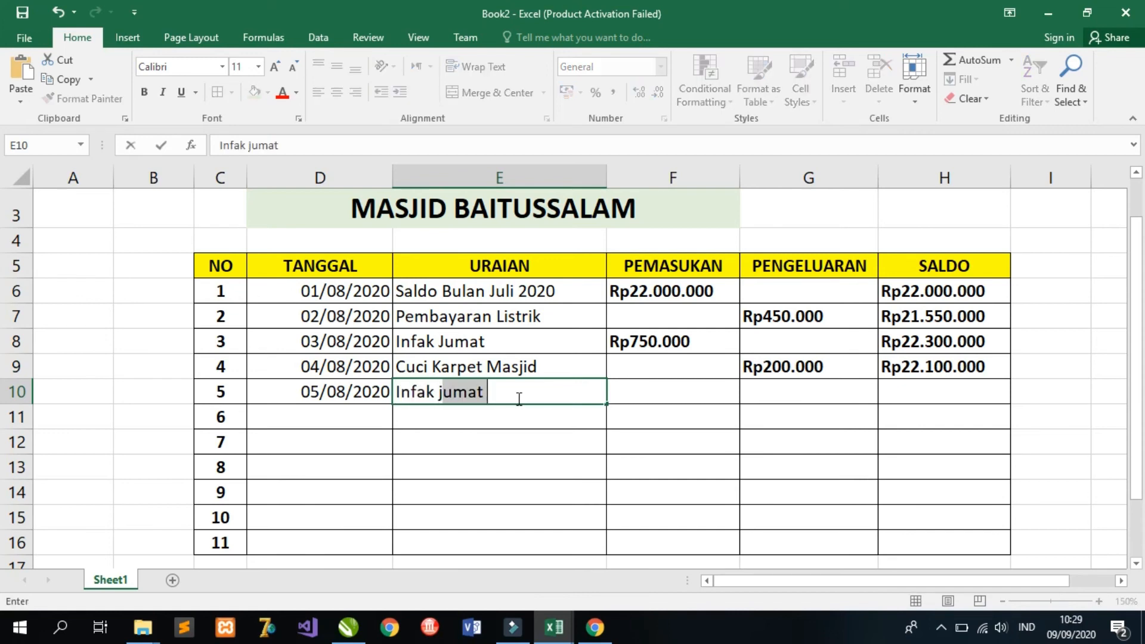
pyautogui.write('mat')
pyautogui.press('BackSpace')
pyautogui.press('BackSpace')
pyautogui.press('BackSpace')
pyautogui.press('BackSpace')
pyautogui.press('BackSpace')
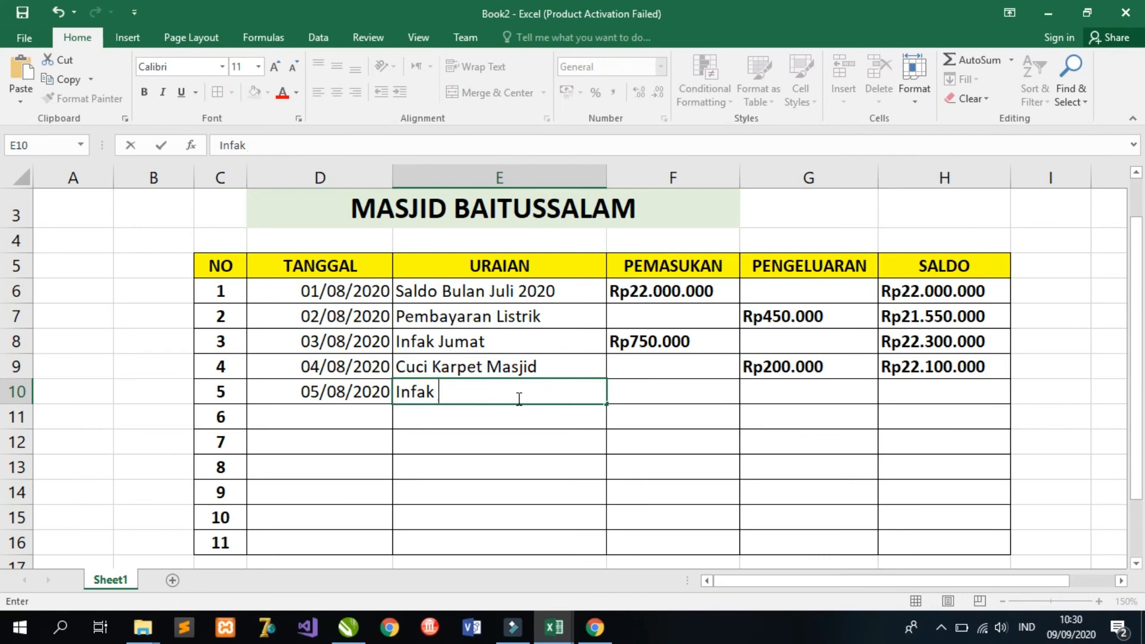
pyautogui.write('Kajian')
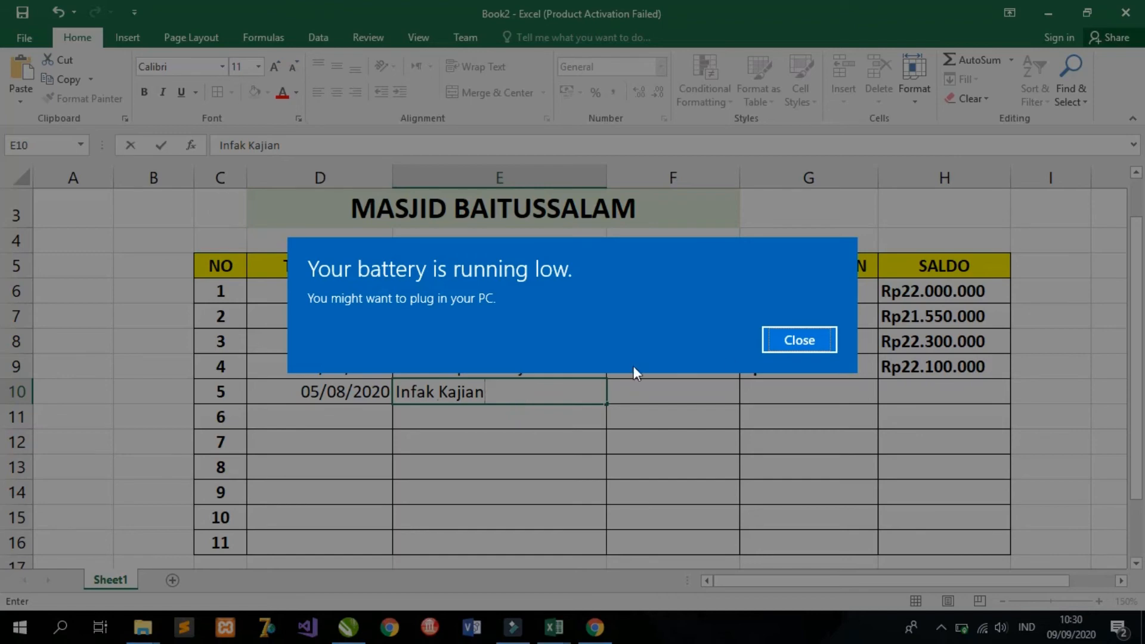
pyautogui.click(787, 339)
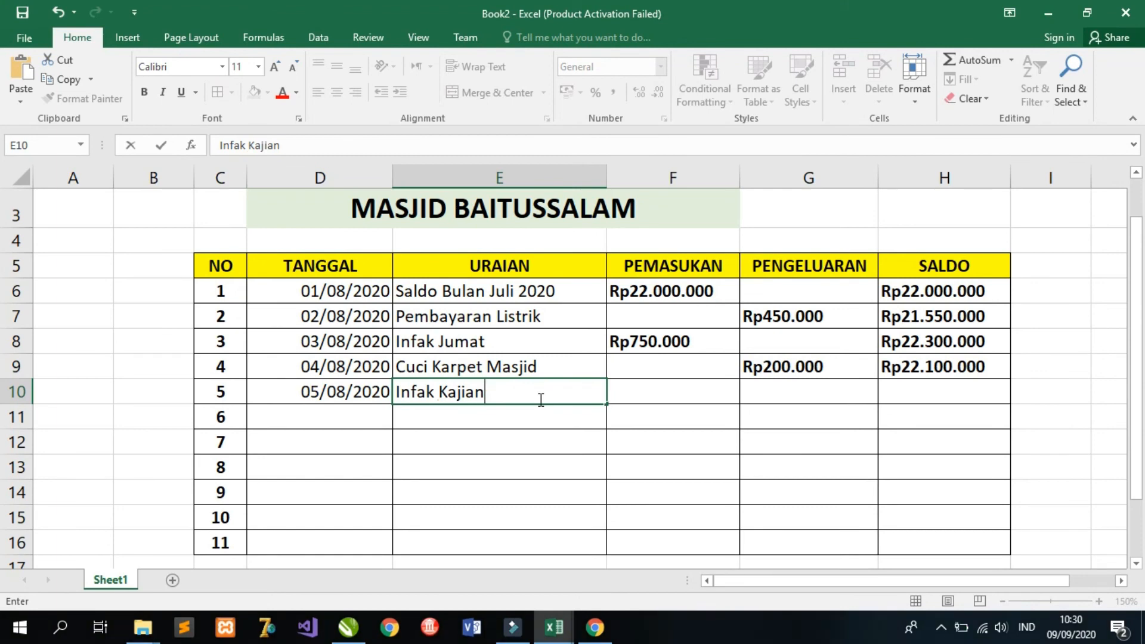
pyautogui.write('-Gaji Takmir')
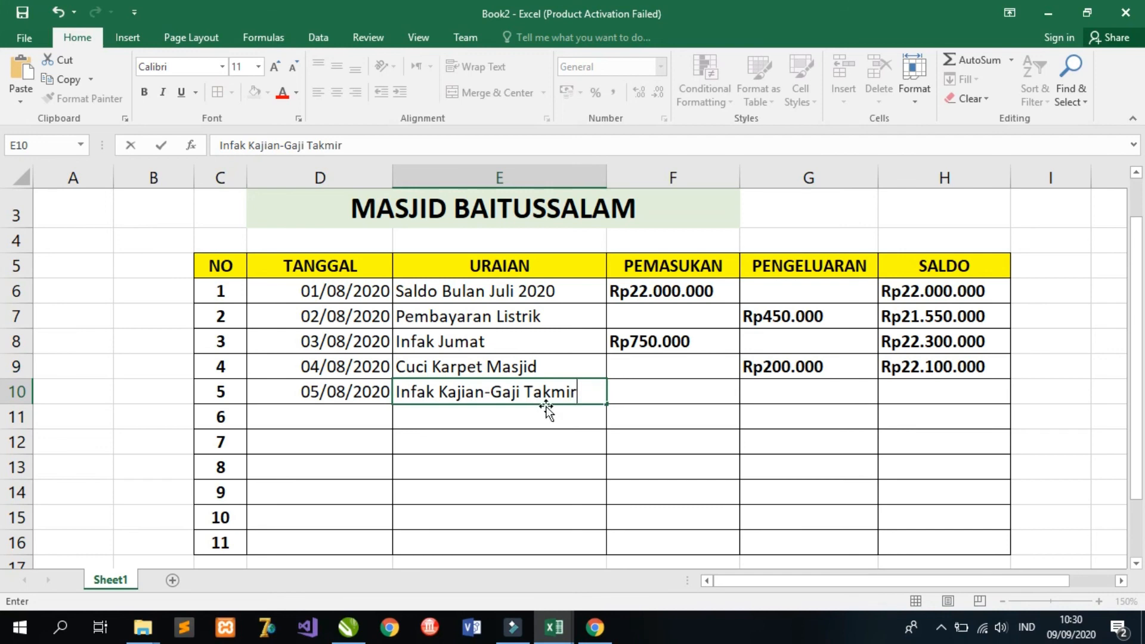
# - Enter the income 250000 in F10 and the expense 1100000 in G10 for the Infak Kajian-Gaji Takmir entry
pyautogui.click(637, 396)
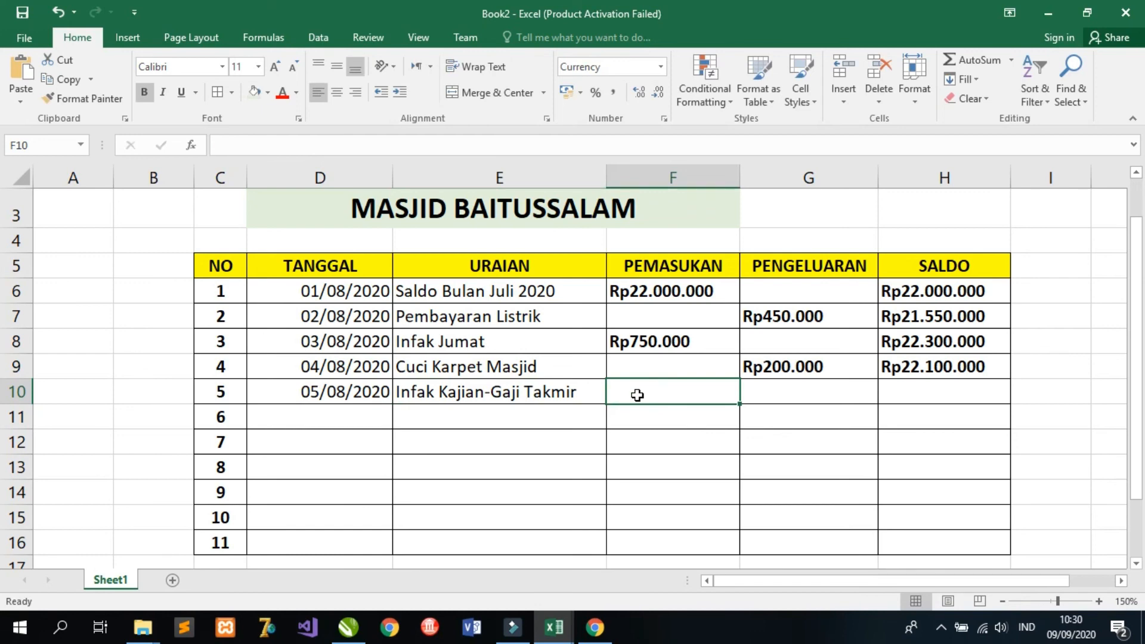
pyautogui.write('2500')
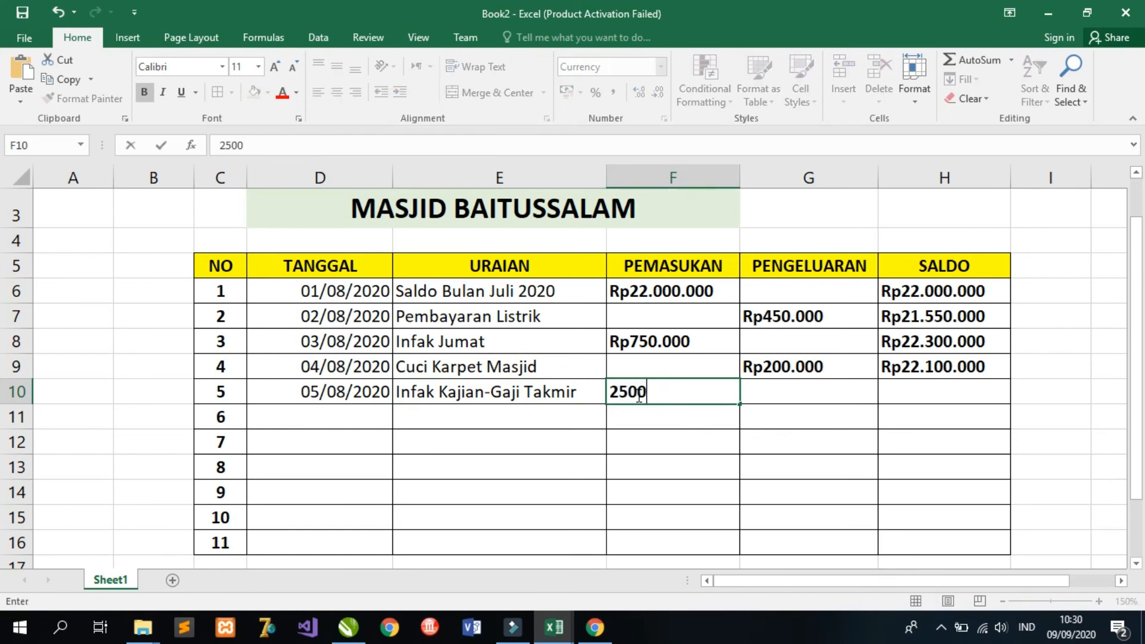
pyautogui.write('00')
pyautogui.click(786, 395)
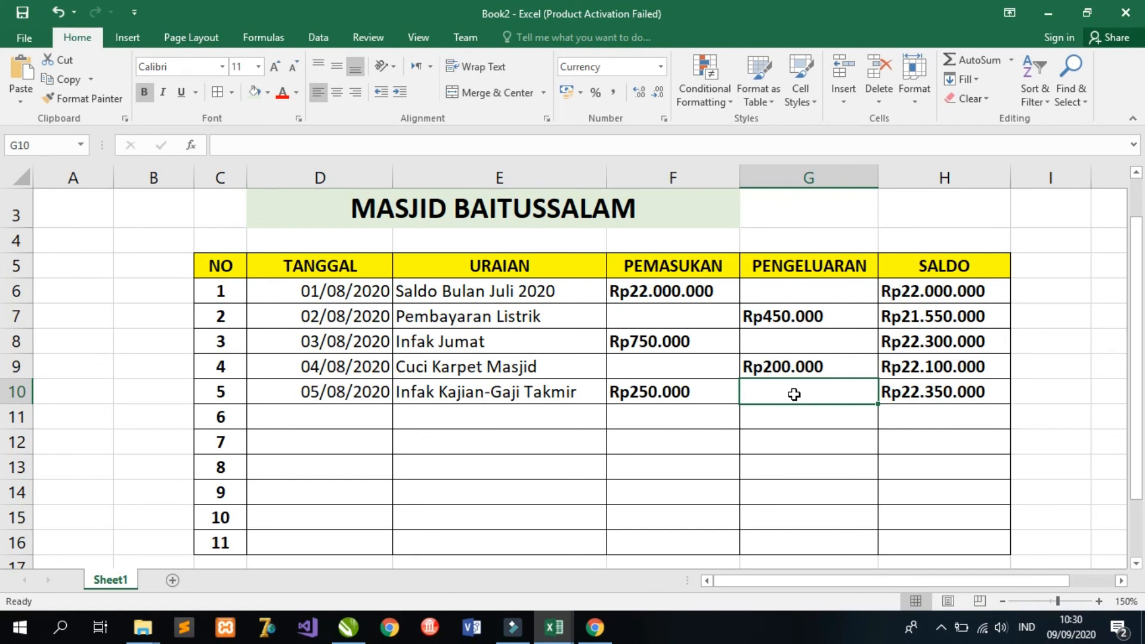
pyautogui.write('110000')
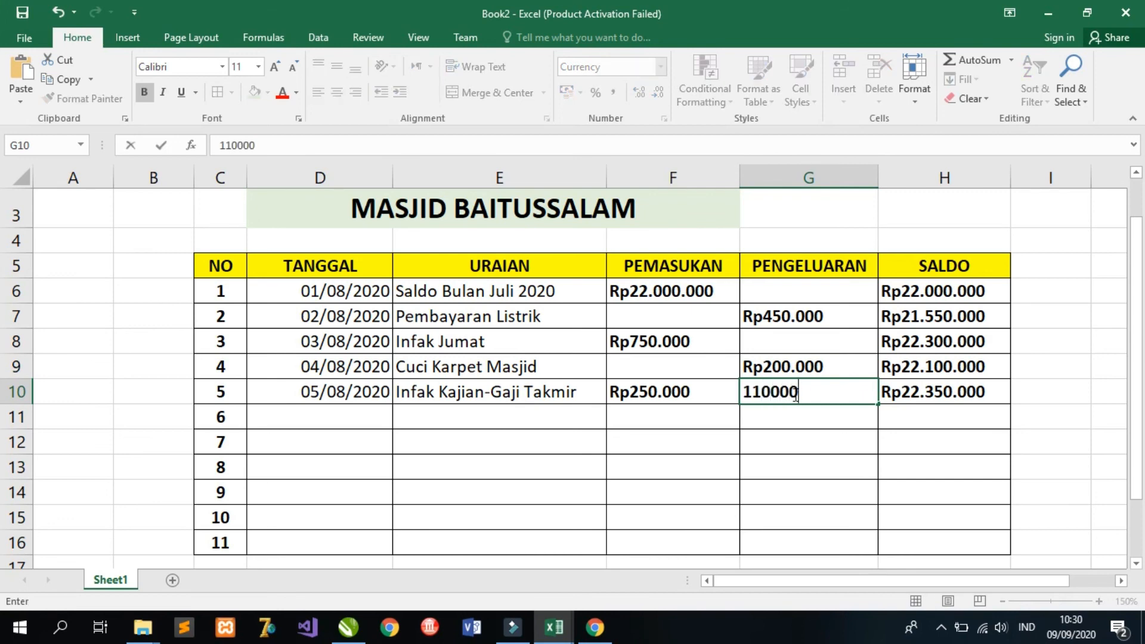
pyautogui.write('0')
pyautogui.click(928, 395)
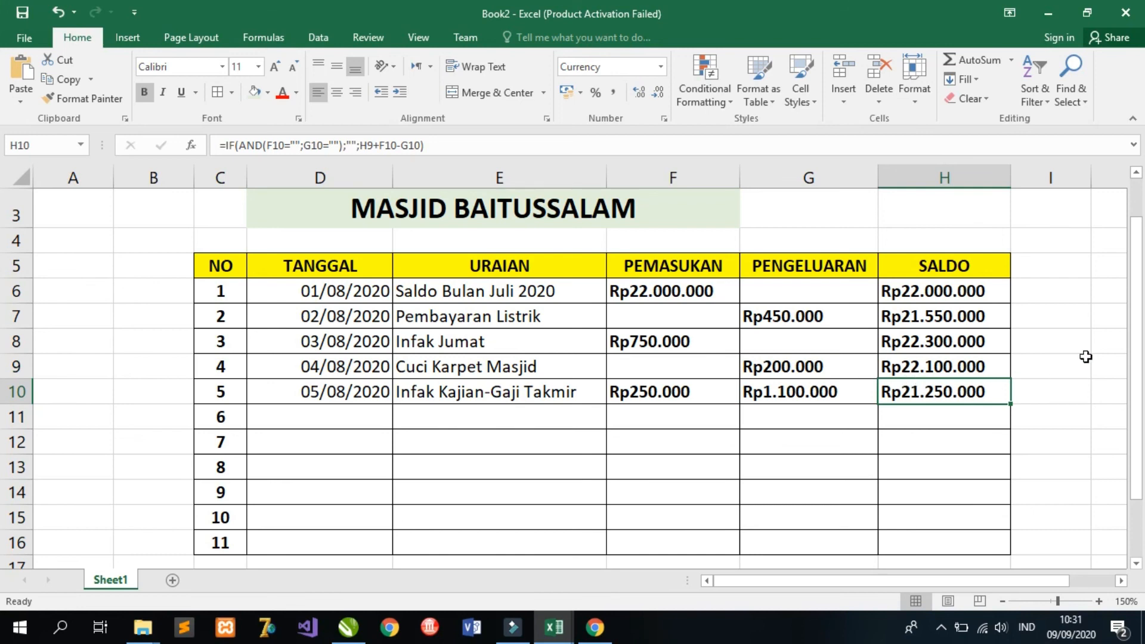
pyautogui.moveTo(1137, 346)
pyautogui.mouseDown()
pyautogui.moveTo(1138, 292)
pyautogui.moveTo(1142, 414)
pyautogui.moveTo(1144, 301)
pyautogui.mouseUp()
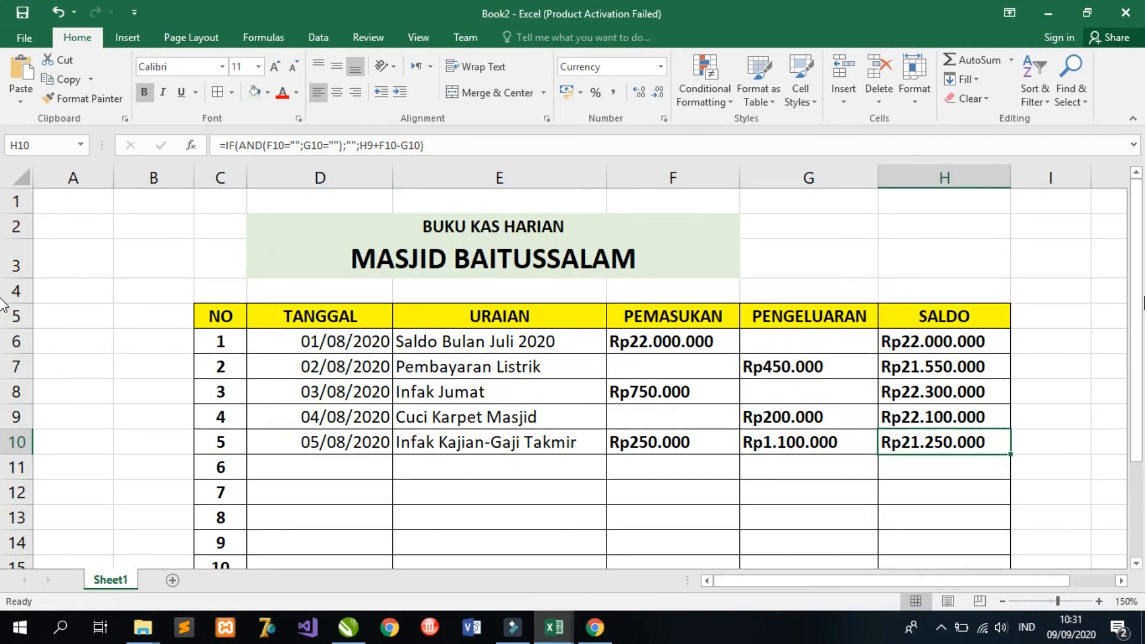